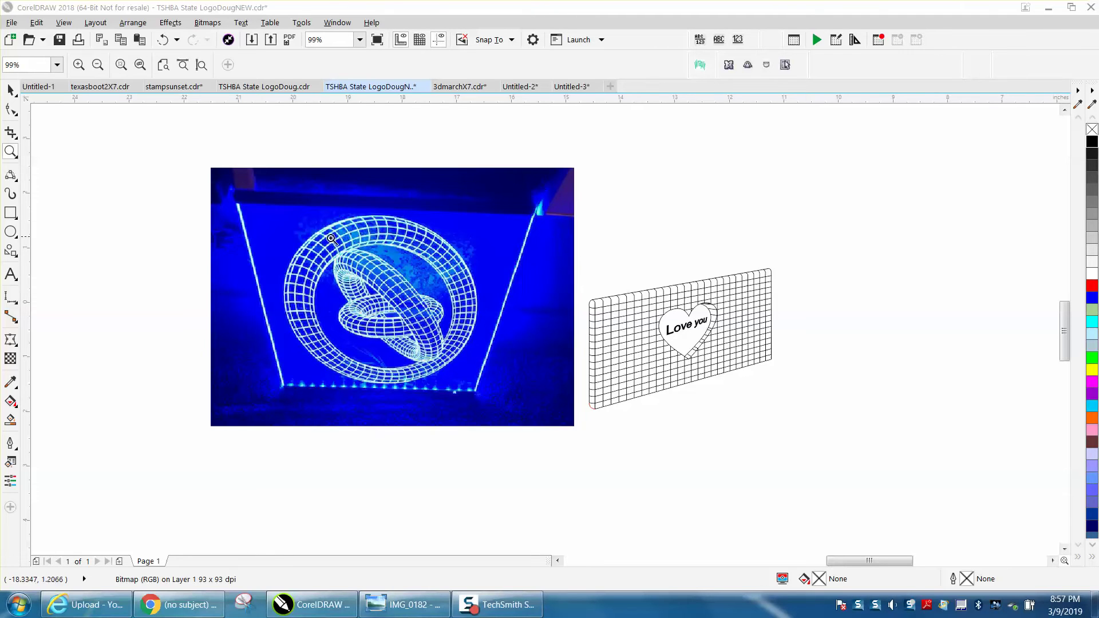
- Zoom in and out on the sample photo and the finished grid sign to inspect them
{"action": "scroll", "coordinate": [319, 269], "scroll_direction": "up", "scroll_amount": 4}
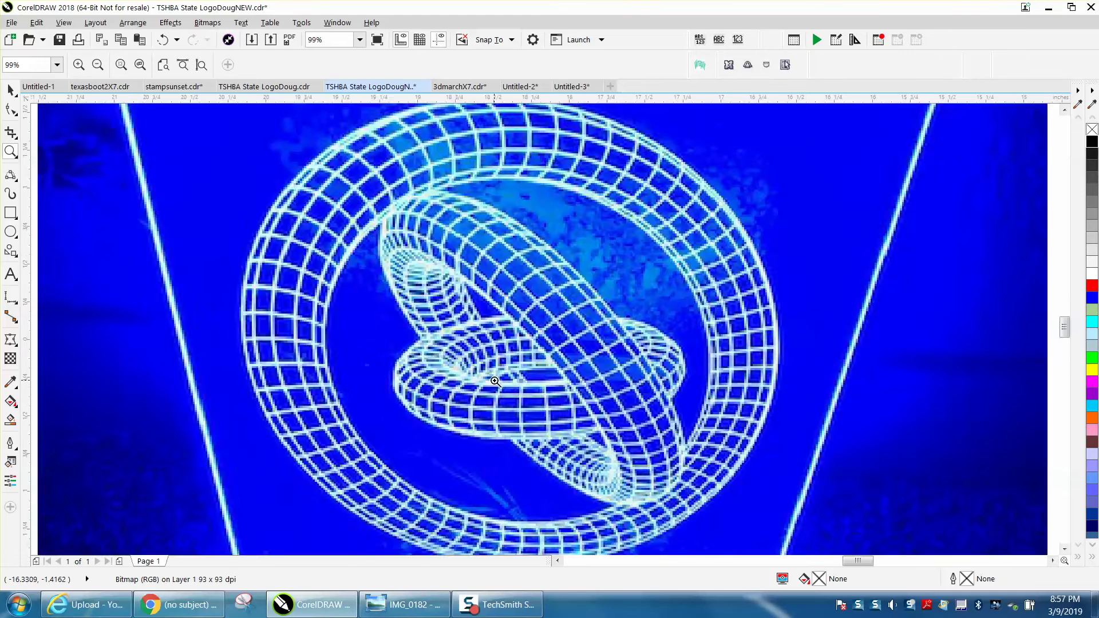
{"action": "scroll", "coordinate": [389, 346], "scroll_direction": "down", "scroll_amount": 2}
{"action": "right_click", "coordinate": [280, 275]}
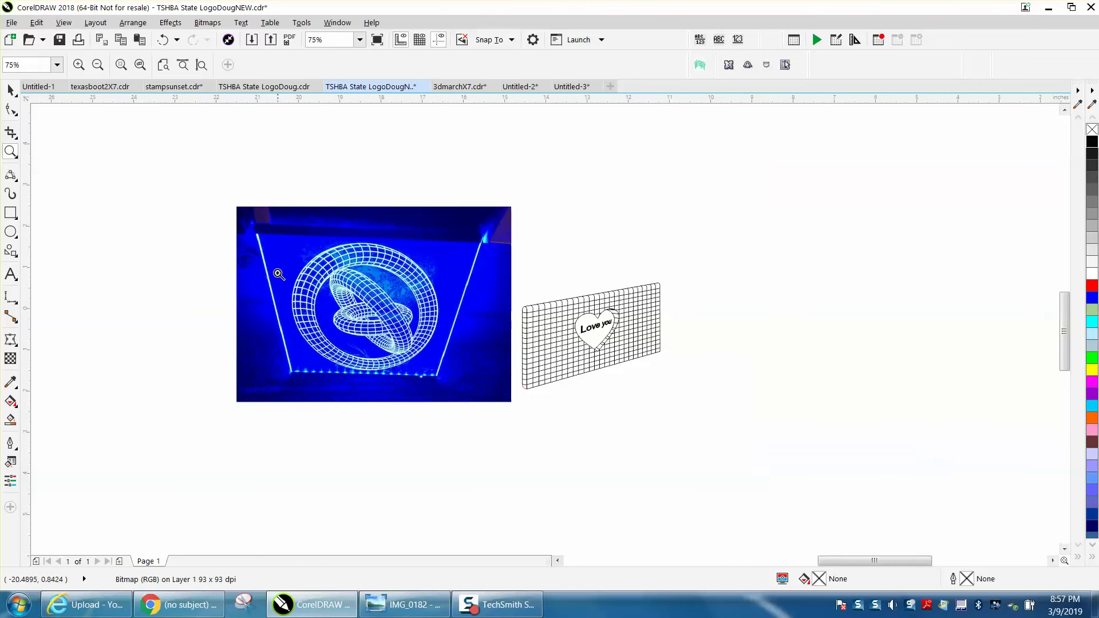
{"action": "left_click_drag", "start_coordinate": [517, 277], "coordinate": [756, 387]}
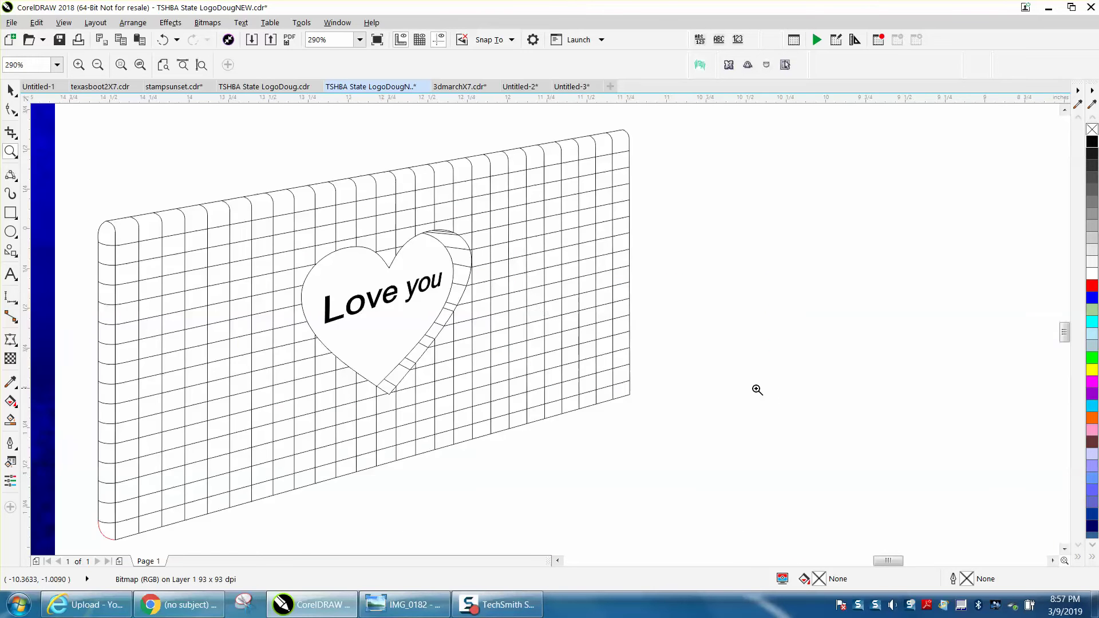
{"action": "right_click", "coordinate": [438, 313]}
{"action": "right_click", "coordinate": [391, 295]}
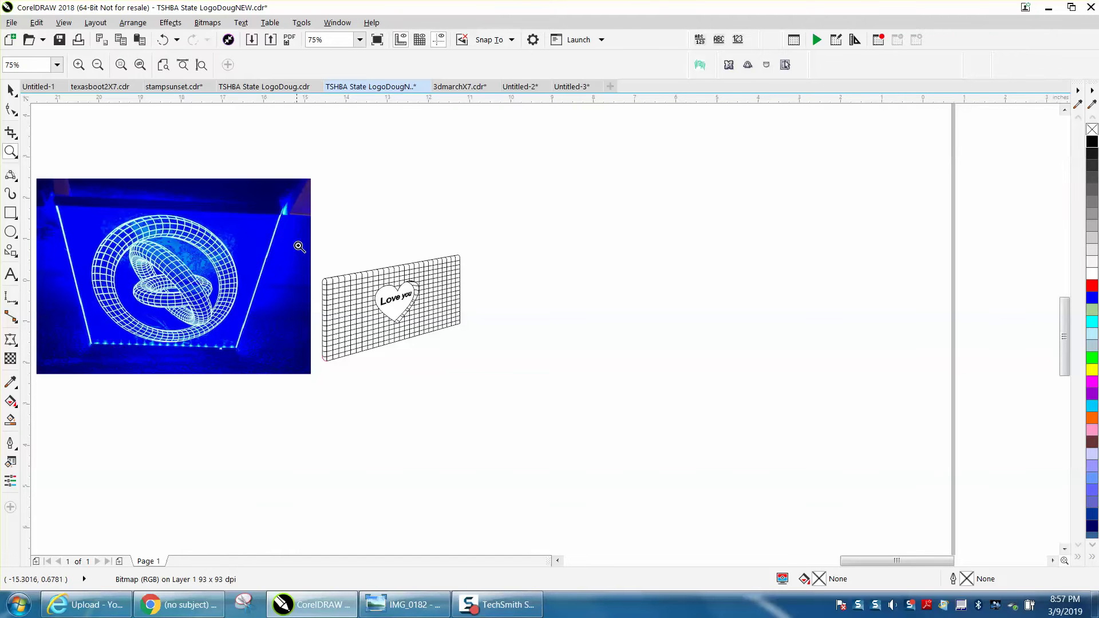
{"action": "left_click_drag", "start_coordinate": [300, 249], "coordinate": [570, 376]}
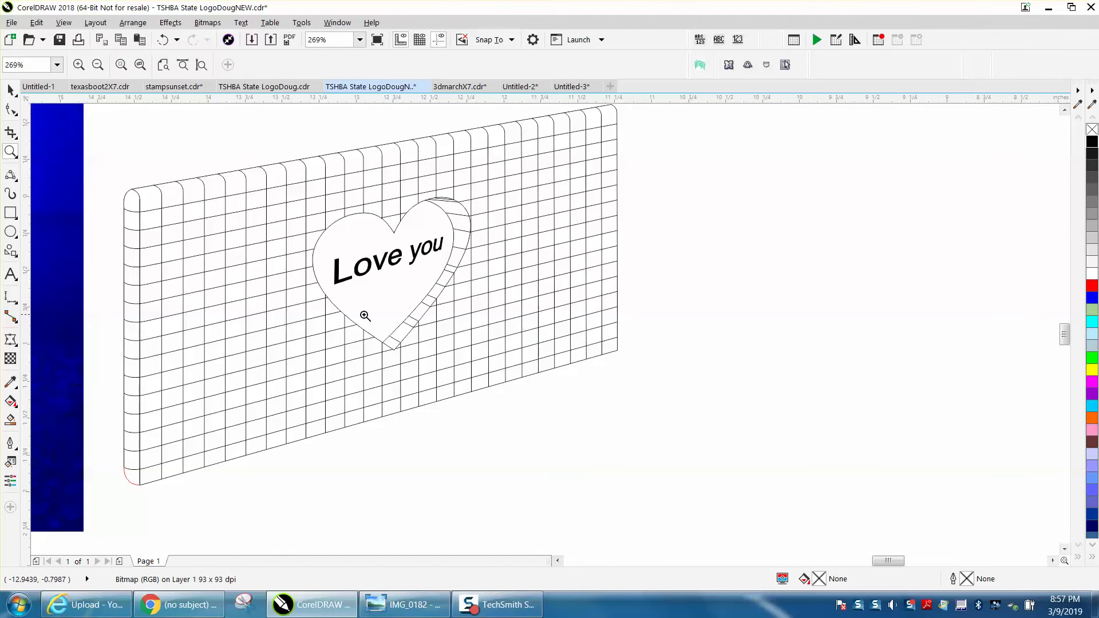
{"action": "right_click", "coordinate": [345, 314]}
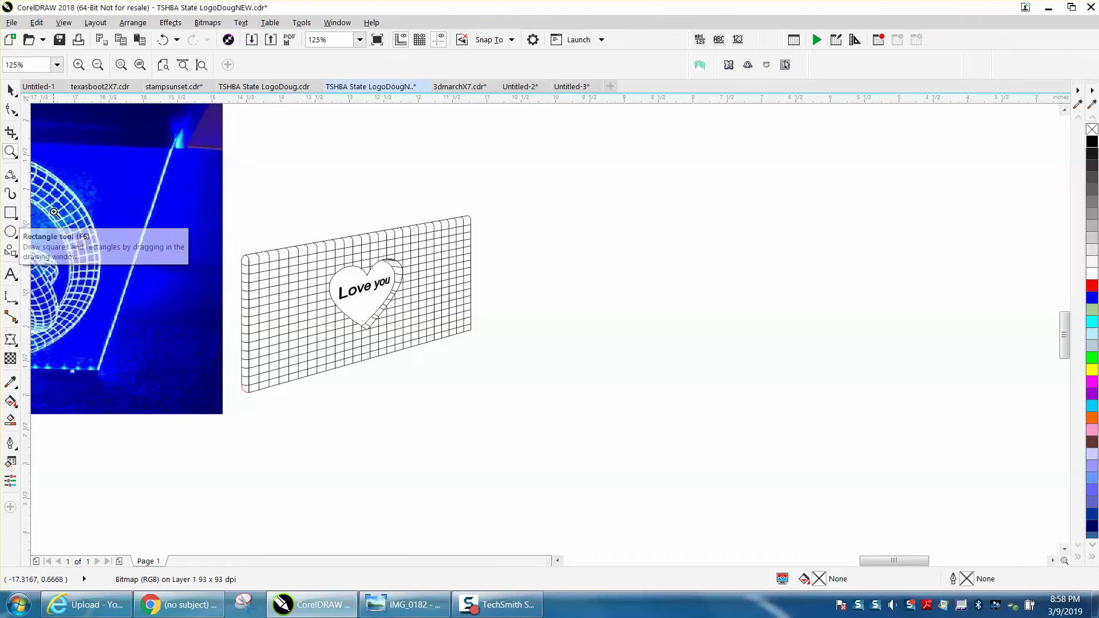
{"action": "left_click", "coordinate": [11, 151]}
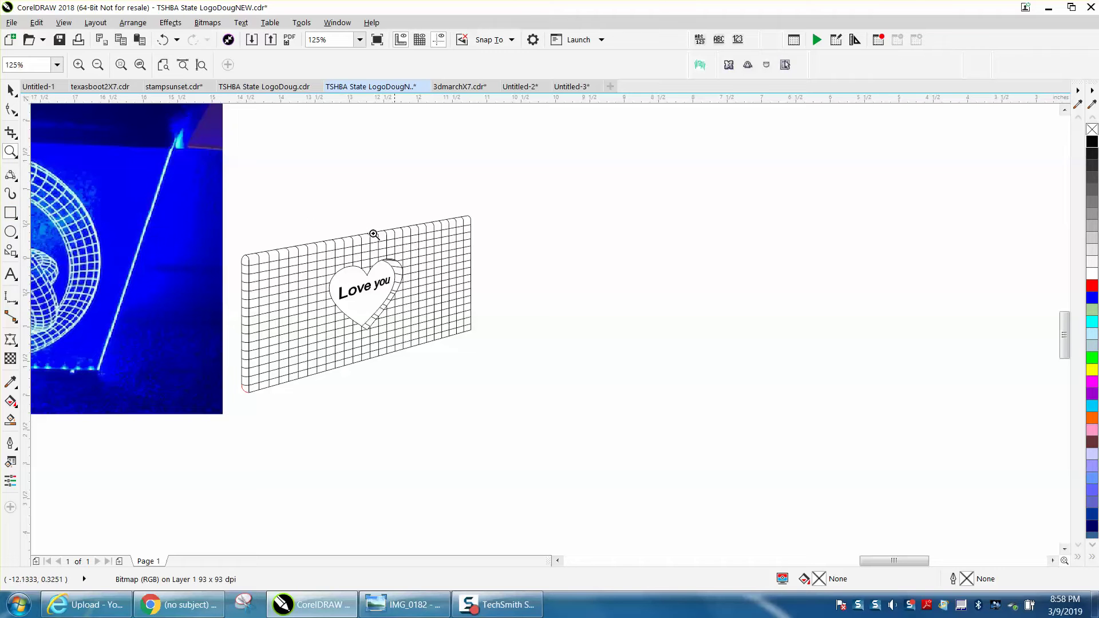
{"action": "left_click_drag", "start_coordinate": [238, 187], "coordinate": [845, 414]}
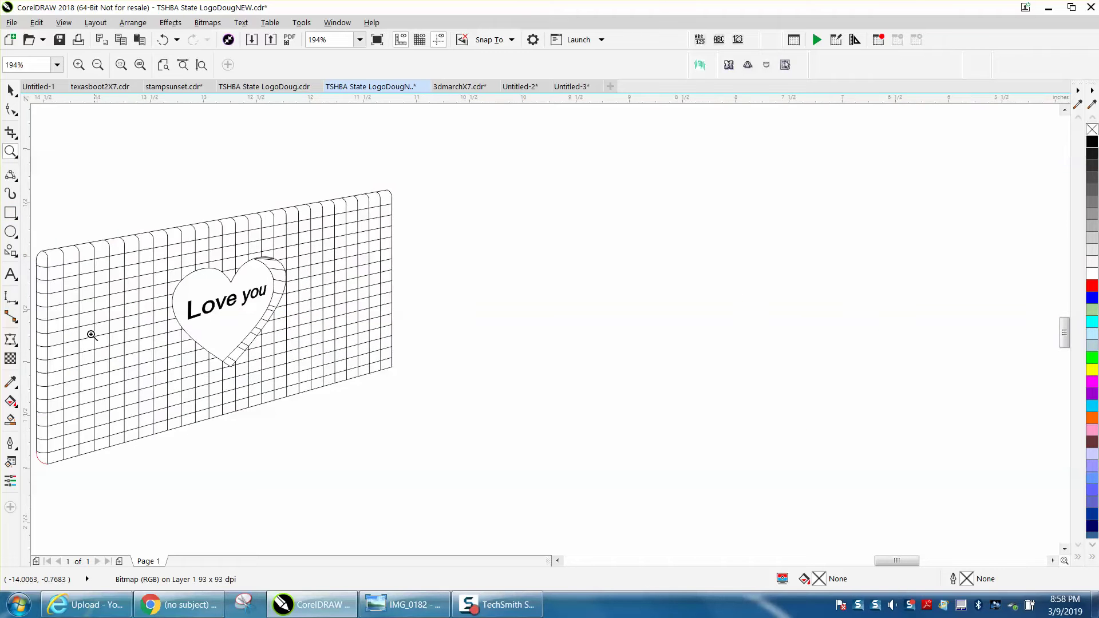
- Draw a vertical red line with the 2-Point Line tool and move it higher
{"action": "left_click", "coordinate": [16, 197]}
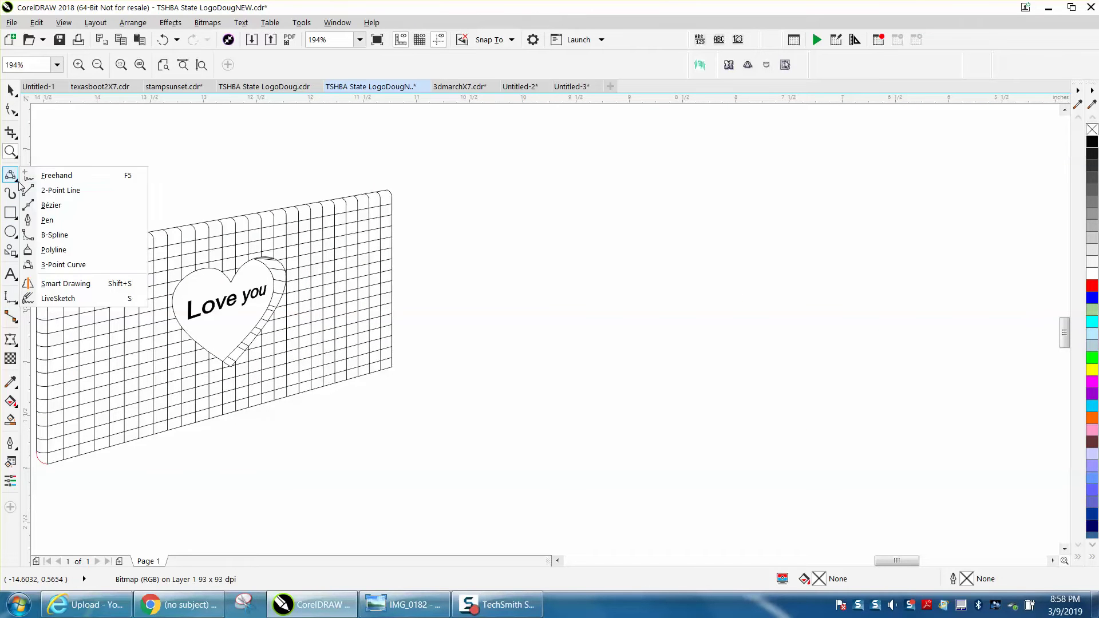
{"action": "left_click", "coordinate": [57, 175]}
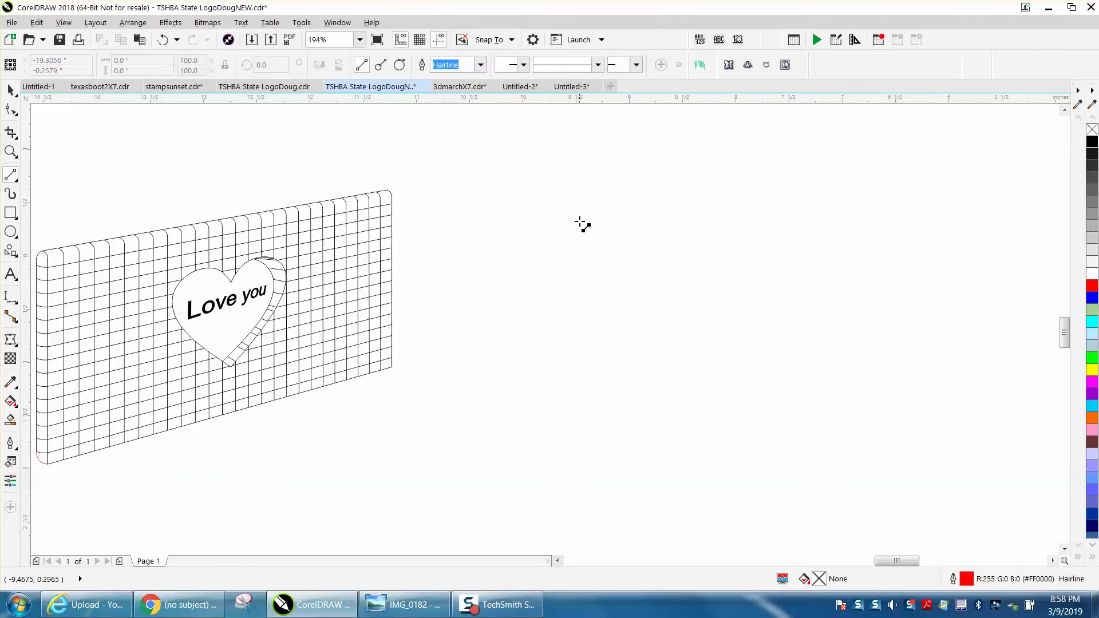
{"action": "mouse_move", "coordinate": [583, 283]}
{"action": "left_mouse_down"}
{"action": "mouse_move", "coordinate": [584, 223]}
{"action": "mouse_move", "coordinate": [589, 479]}
{"action": "left_mouse_up"}
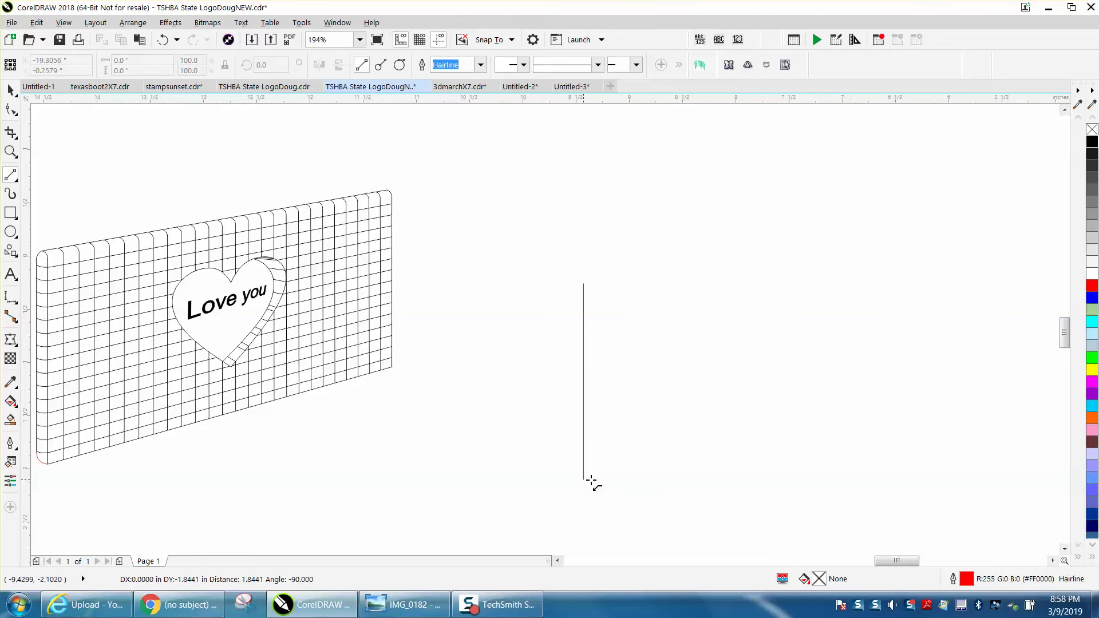
{"action": "left_click", "coordinate": [11, 90]}
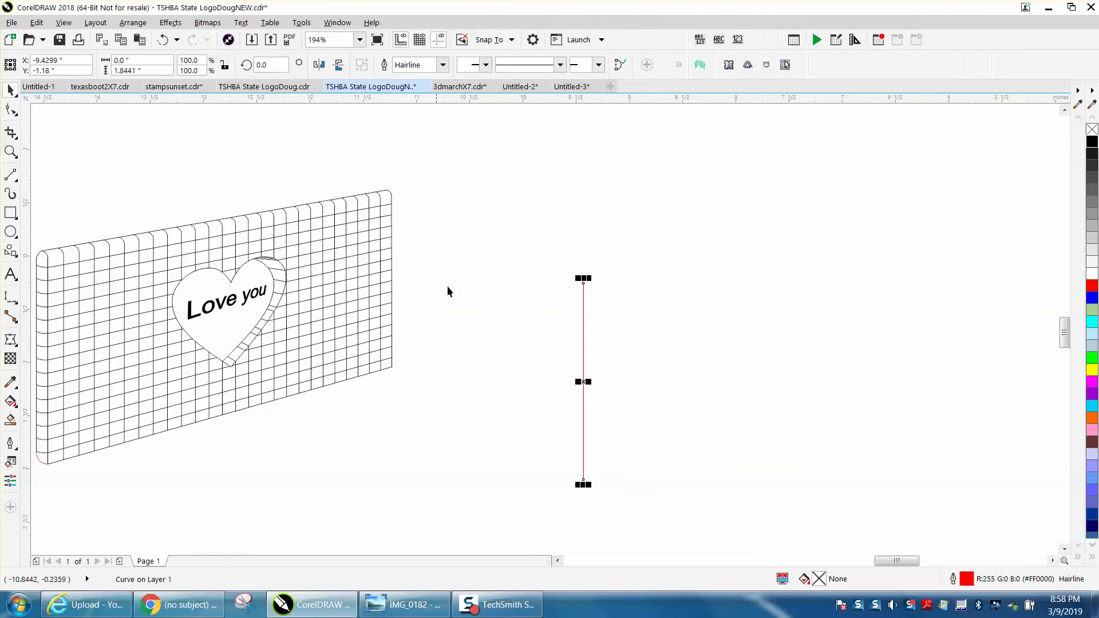
{"action": "left_click_drag", "start_coordinate": [589, 381], "coordinate": [589, 313]}
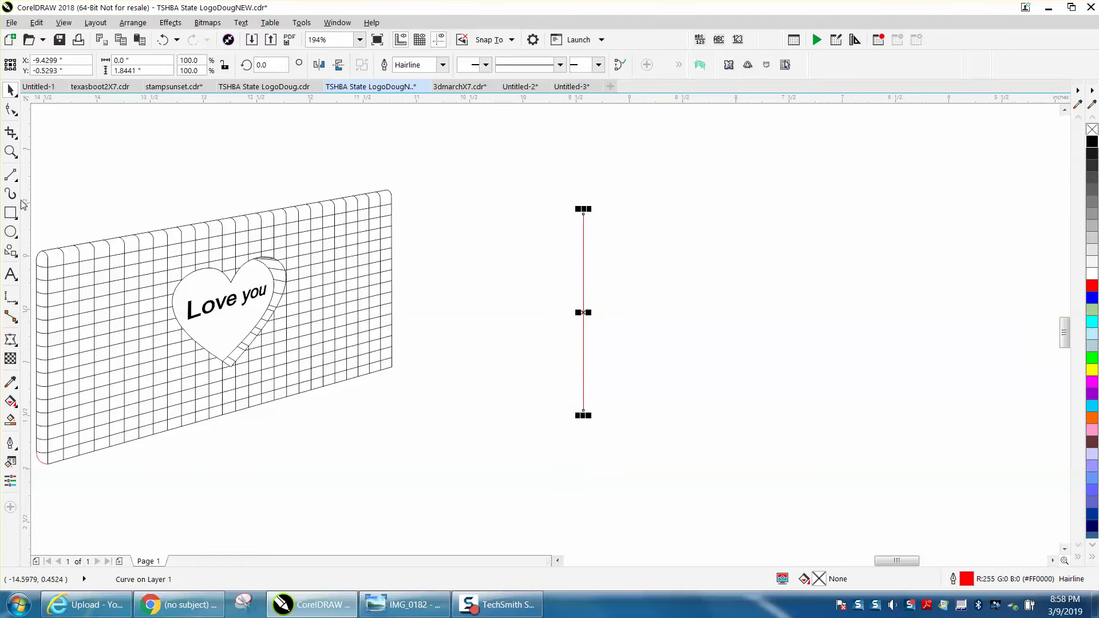
- Draw a small circle and move it against the left side of the line's top
{"action": "left_click", "coordinate": [10, 231]}
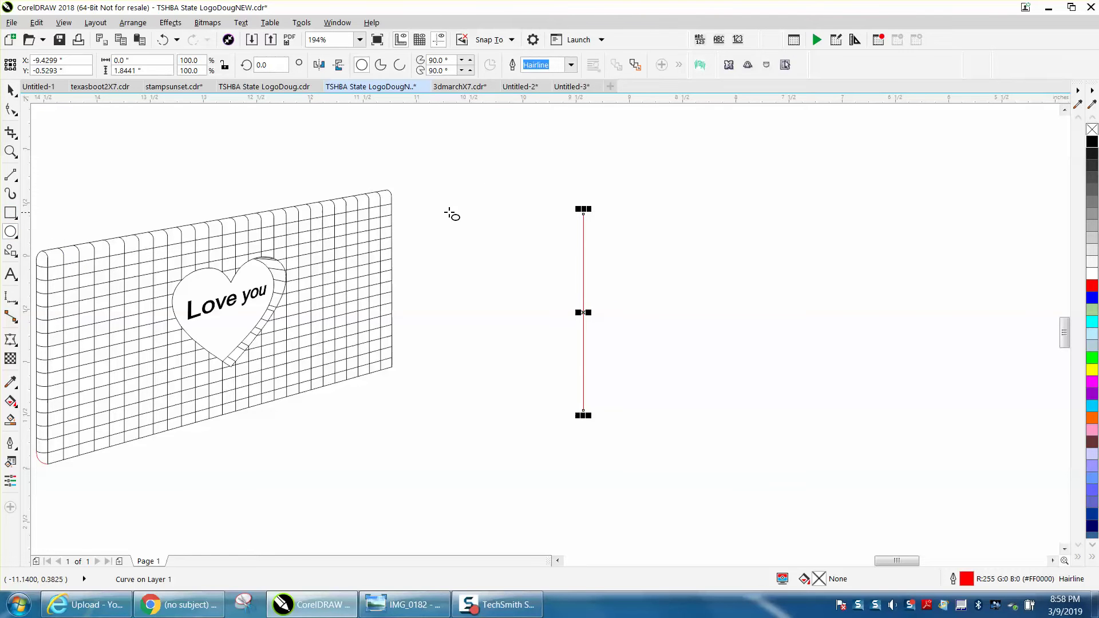
{"action": "left_click_drag", "start_coordinate": [553, 214], "coordinate": [540, 221]}
{"action": "left_click", "coordinate": [11, 90]}
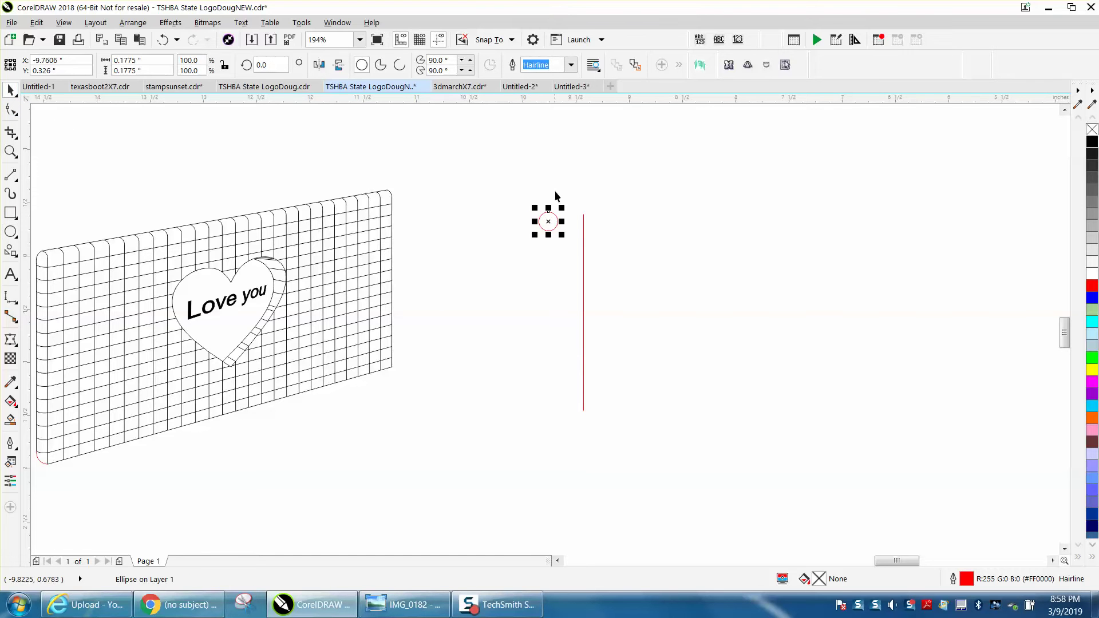
{"action": "left_click", "coordinate": [11, 151]}
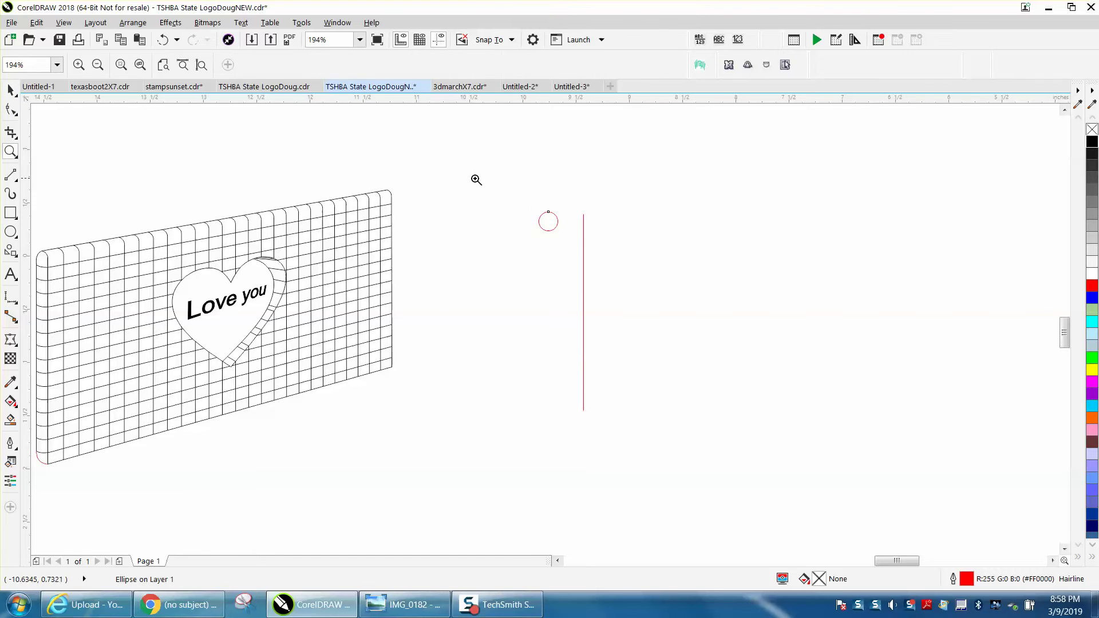
{"action": "left_click_drag", "start_coordinate": [530, 196], "coordinate": [698, 287]}
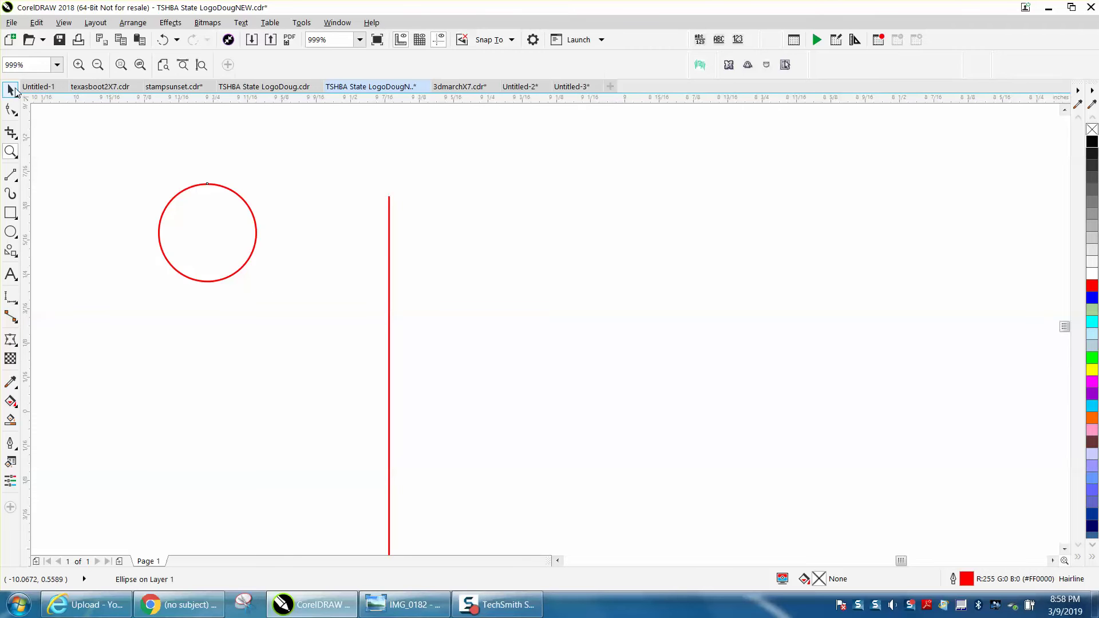
{"action": "left_click", "coordinate": [10, 90]}
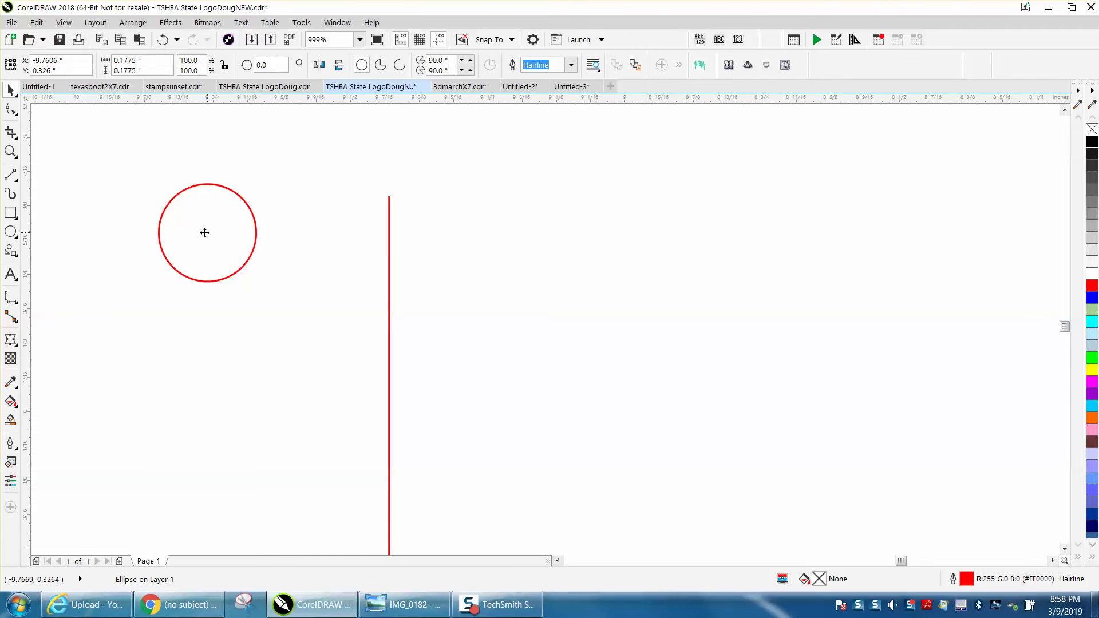
{"action": "left_click_drag", "start_coordinate": [206, 233], "coordinate": [385, 197]}
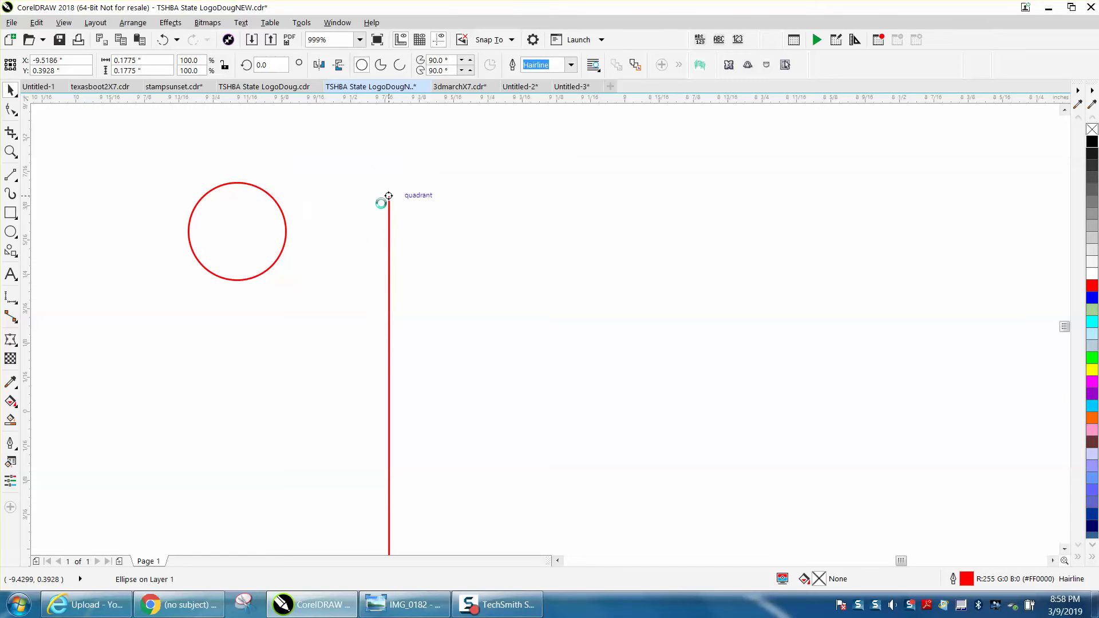
{"action": "scroll", "coordinate": [320, 272], "scroll_direction": "down", "scroll_amount": 1}
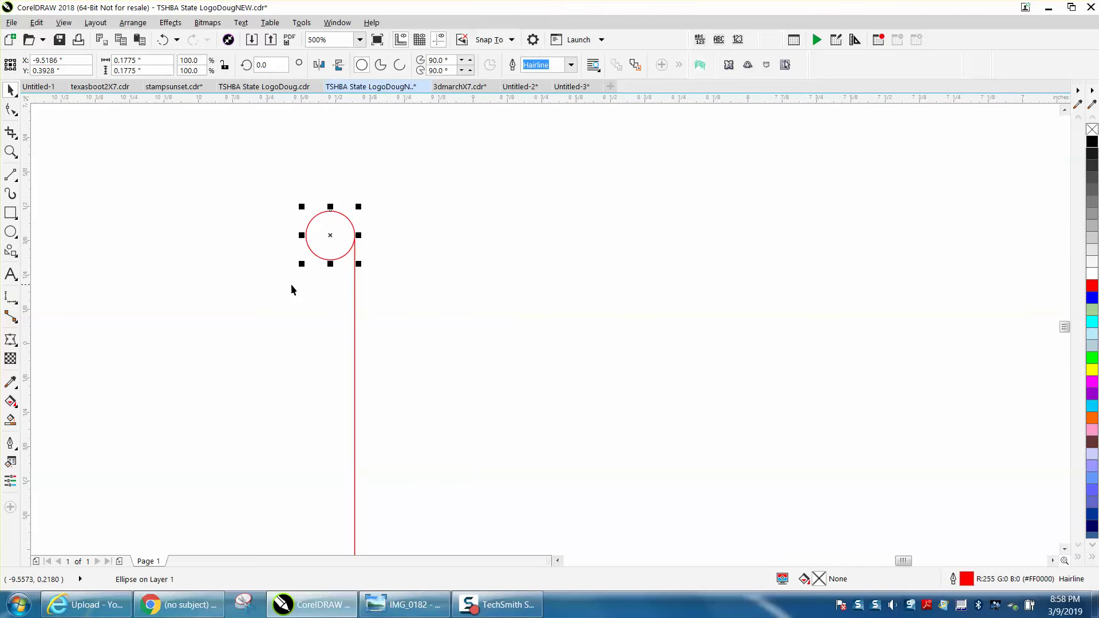
{"action": "left_click", "coordinate": [10, 152]}
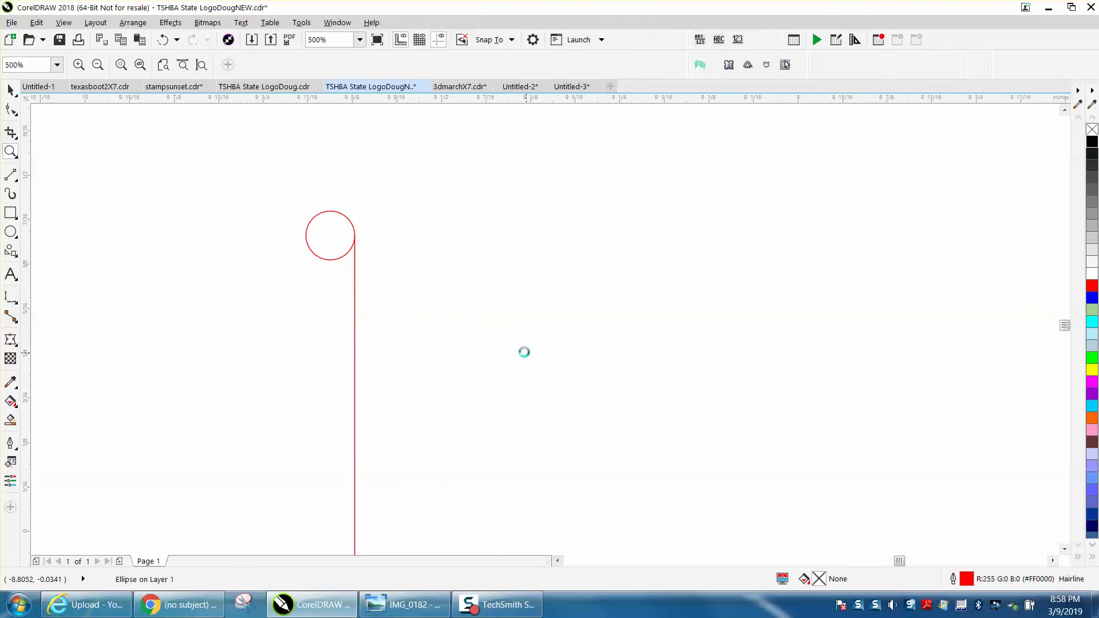
- Draw a diagonal helper line crossing through the circle
{"action": "left_click", "coordinate": [10, 175]}
{"action": "left_click_drag", "start_coordinate": [487, 179], "coordinate": [326, 304]}
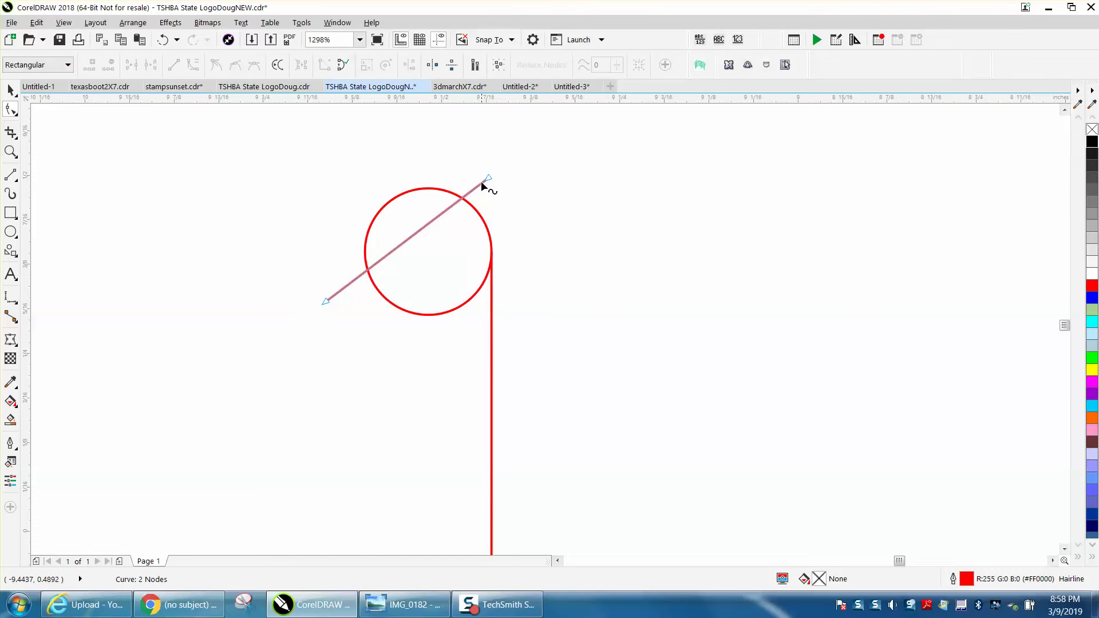
{"action": "left_click_drag", "start_coordinate": [488, 176], "coordinate": [480, 165]}
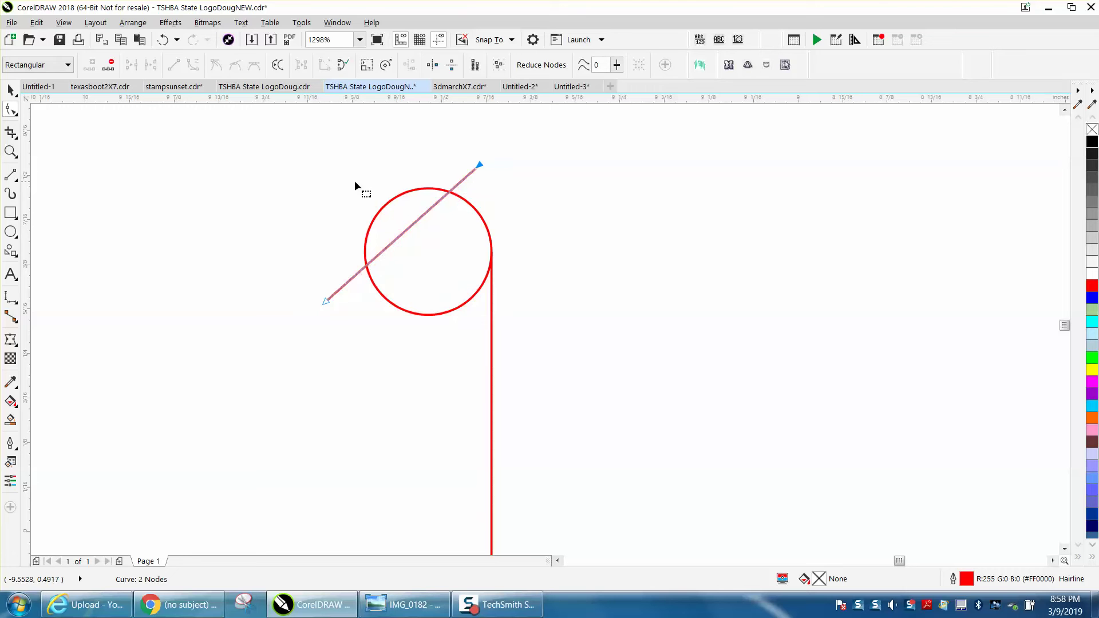
- Remove the circle's upper-left and lower arcs with Virtual Segment Delete
{"action": "left_click", "coordinate": [17, 137]}
{"action": "left_click", "coordinate": [52, 162]}
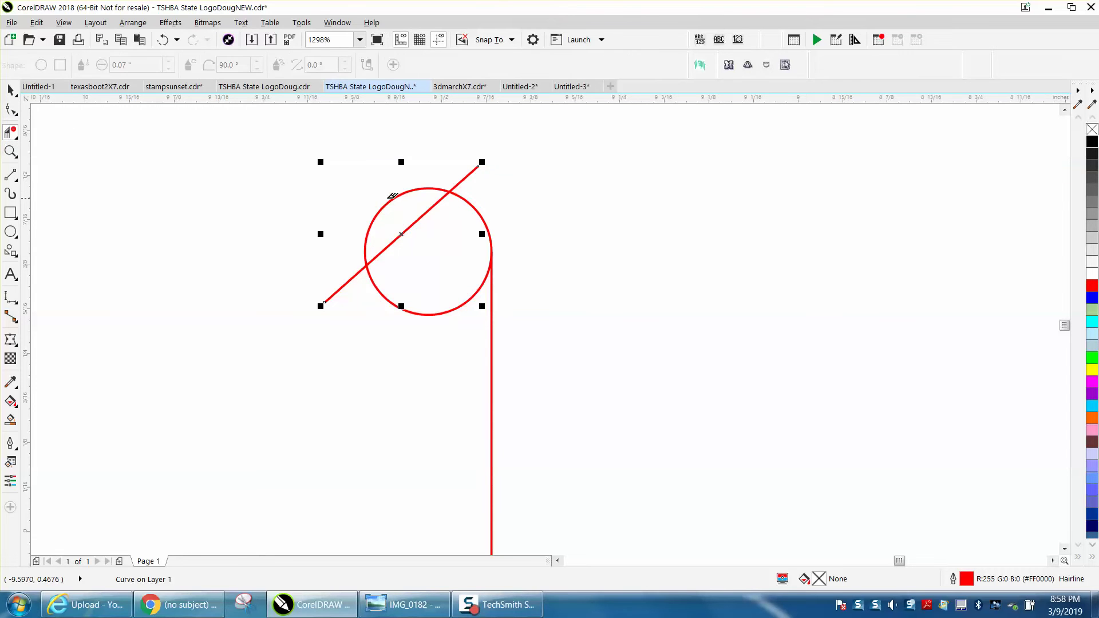
{"action": "left_click", "coordinate": [397, 194]}
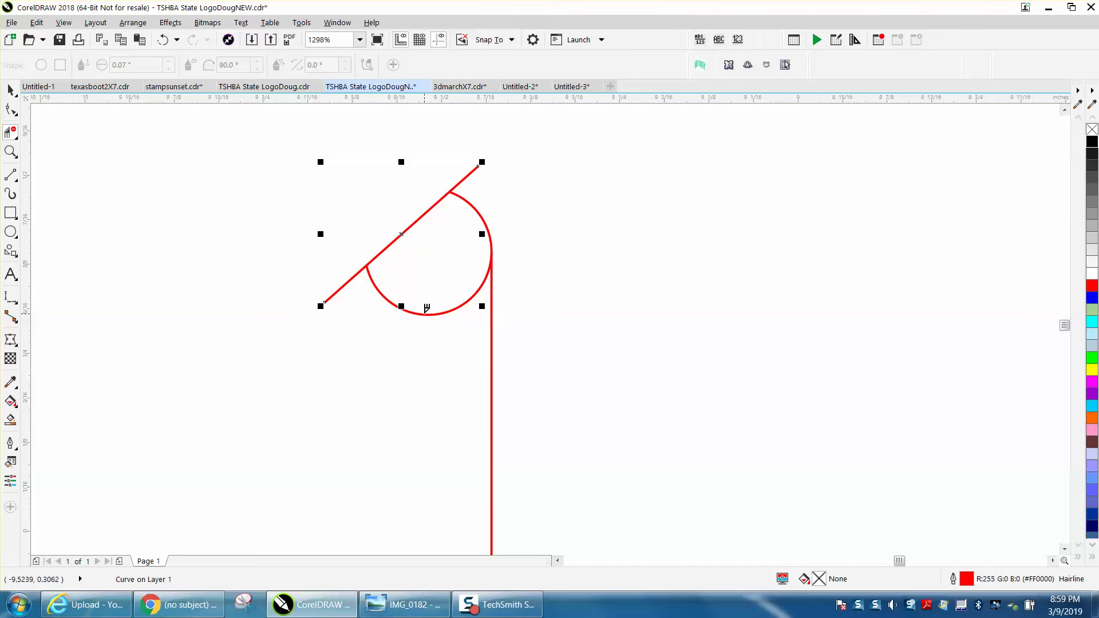
{"action": "left_click", "coordinate": [427, 312]}
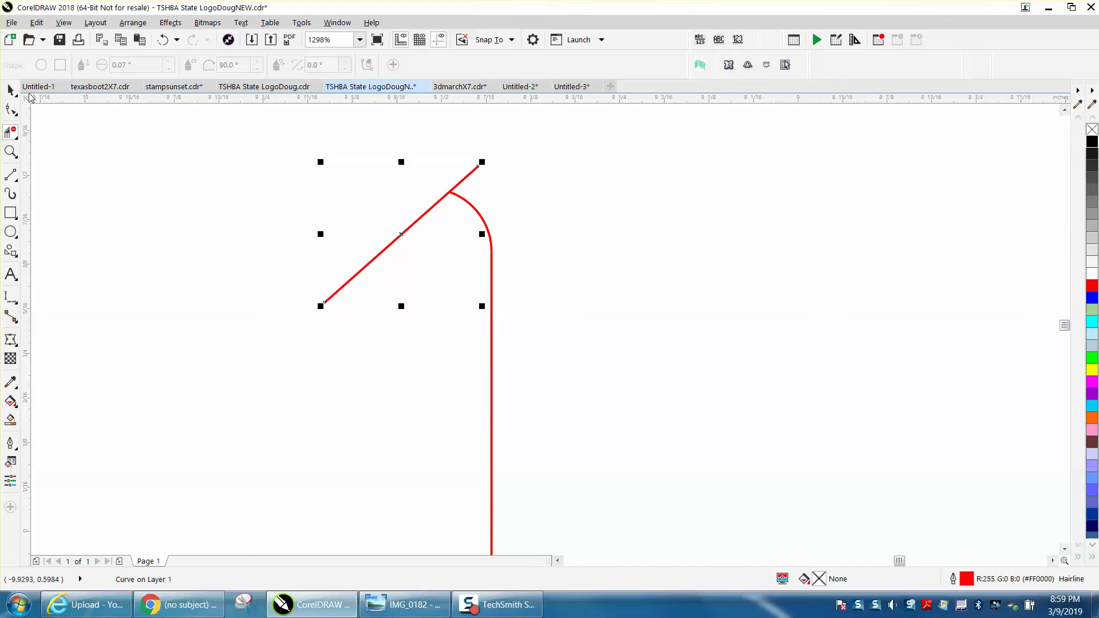
{"action": "key", "text": "space"}
- Delete the diagonal helper line and combine the arc and vertical line into one curve
{"action": "key", "text": "Delete"}
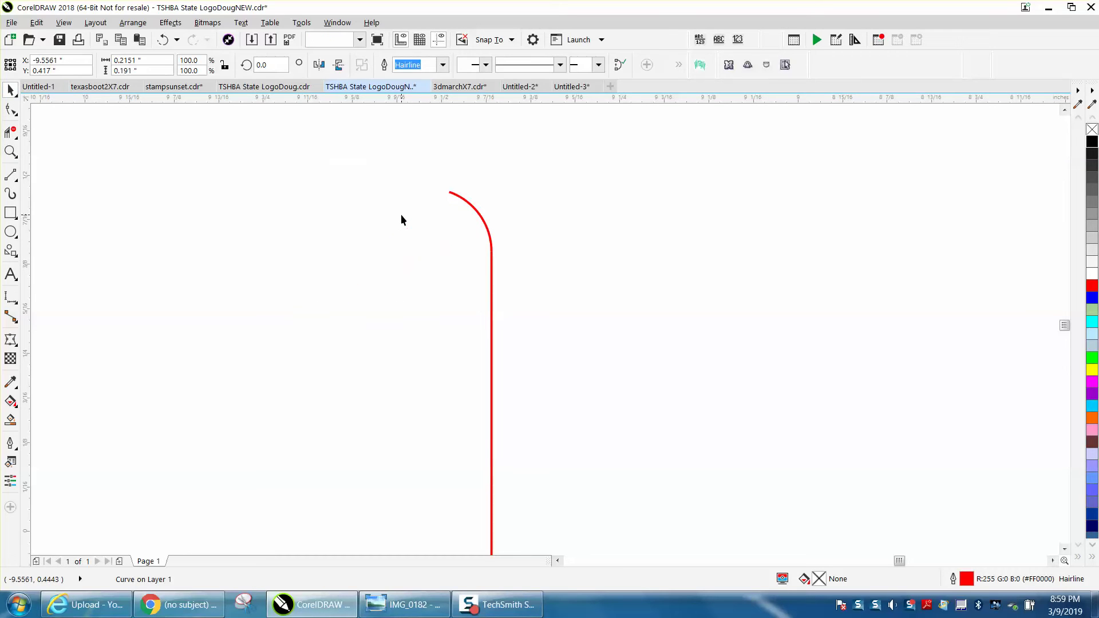
{"action": "scroll", "coordinate": [409, 195], "scroll_direction": "down", "scroll_amount": 2}
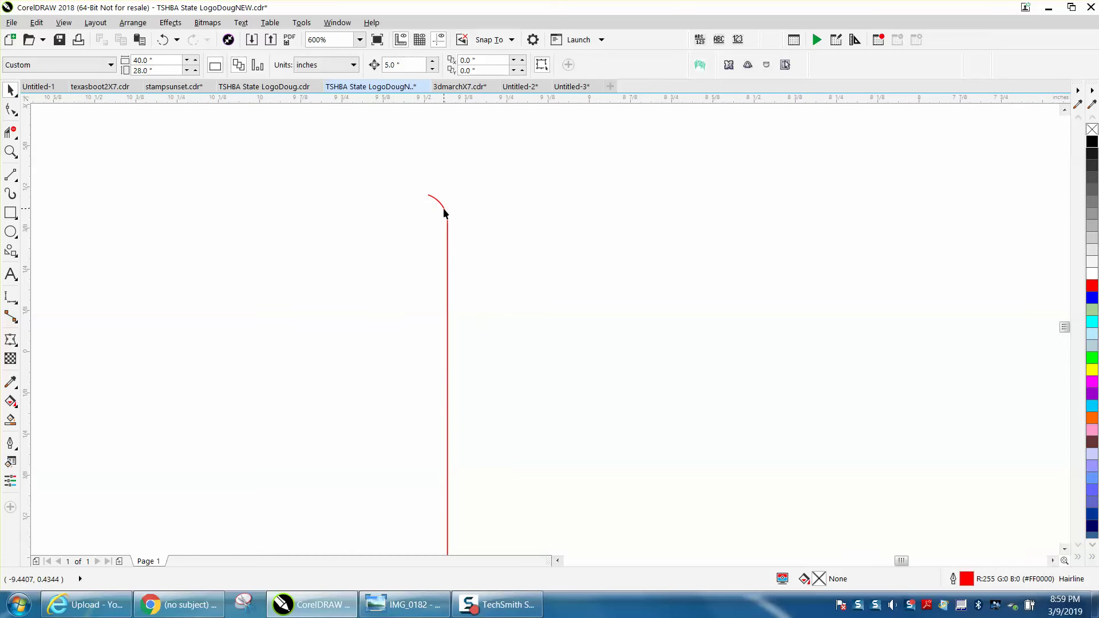
{"action": "left_click", "coordinate": [444, 213]}
{"action": "scroll", "coordinate": [382, 197], "scroll_direction": "down", "scroll_amount": 2}
{"action": "left_click_drag", "start_coordinate": [369, 178], "coordinate": [433, 357]}
{"action": "left_click", "coordinate": [133, 22]}
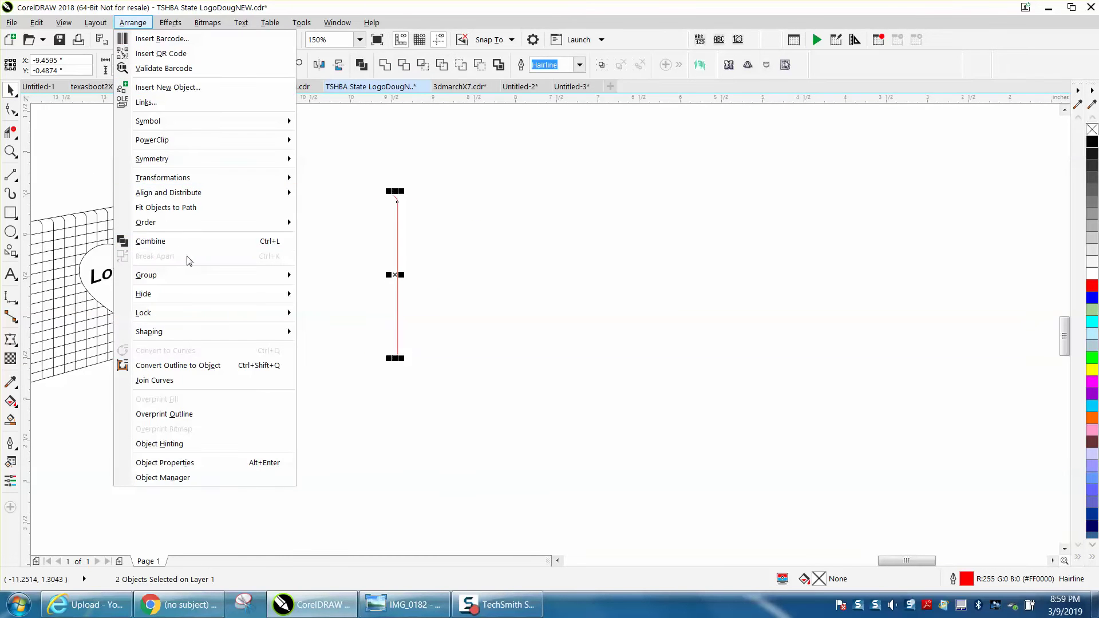
{"action": "left_click", "coordinate": [146, 240]}
{"action": "left_click", "coordinate": [10, 151]}
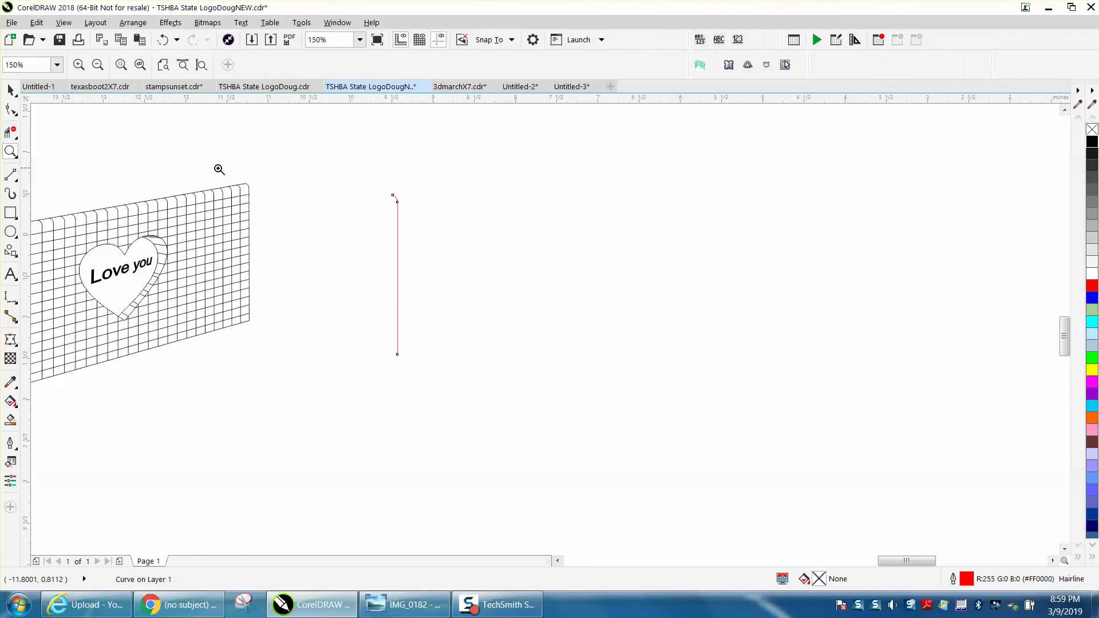
{"action": "left_click_drag", "start_coordinate": [333, 195], "coordinate": [738, 420]}
{"action": "left_click", "coordinate": [11, 89]}
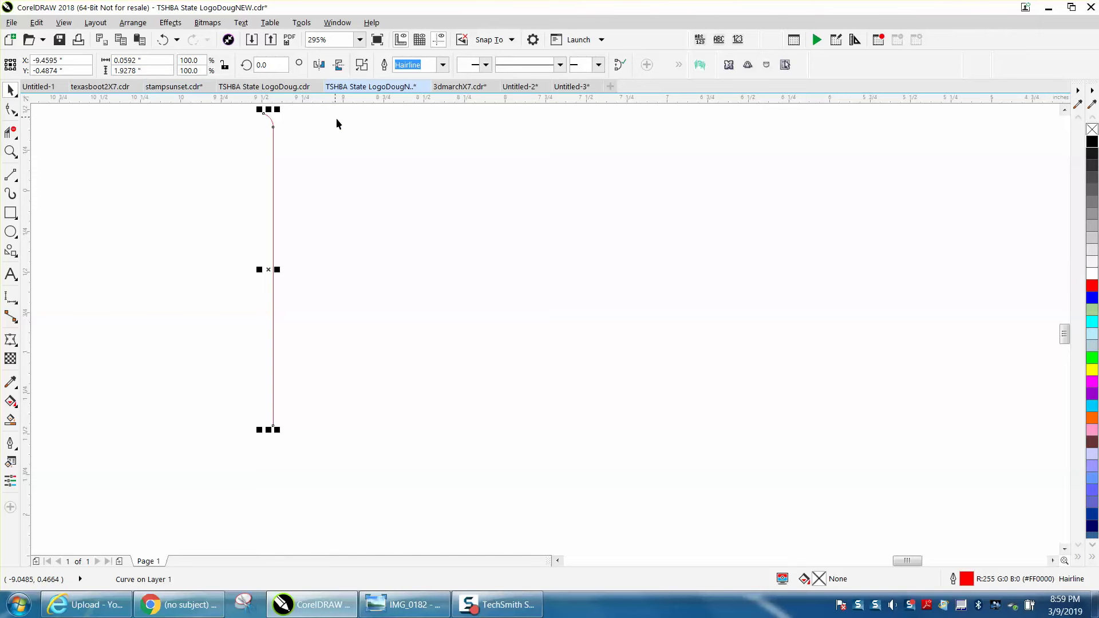
- Set the nudge distance to 0.125 inch, undoing a copy made at 0.0125
{"action": "left_click", "coordinate": [396, 150]}
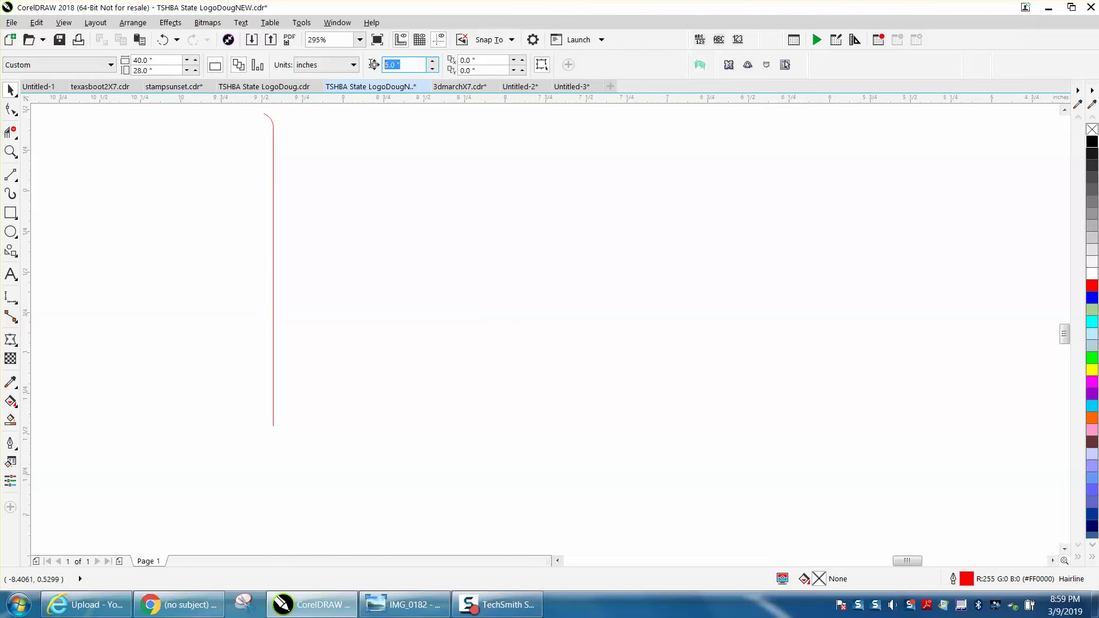
{"action": "type", "text": ".0125"}
{"action": "key", "text": "Return"}
{"action": "left_click", "coordinate": [274, 171]}
{"action": "key", "text": "Right"}
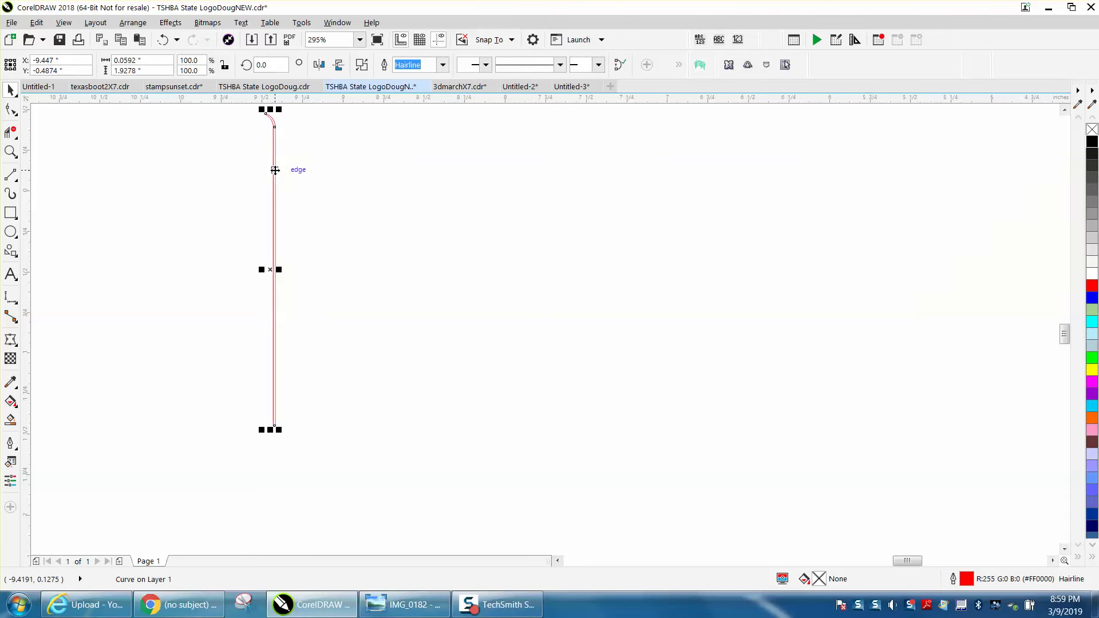
{"action": "left_click", "coordinate": [163, 41]}
{"action": "left_click", "coordinate": [257, 117]}
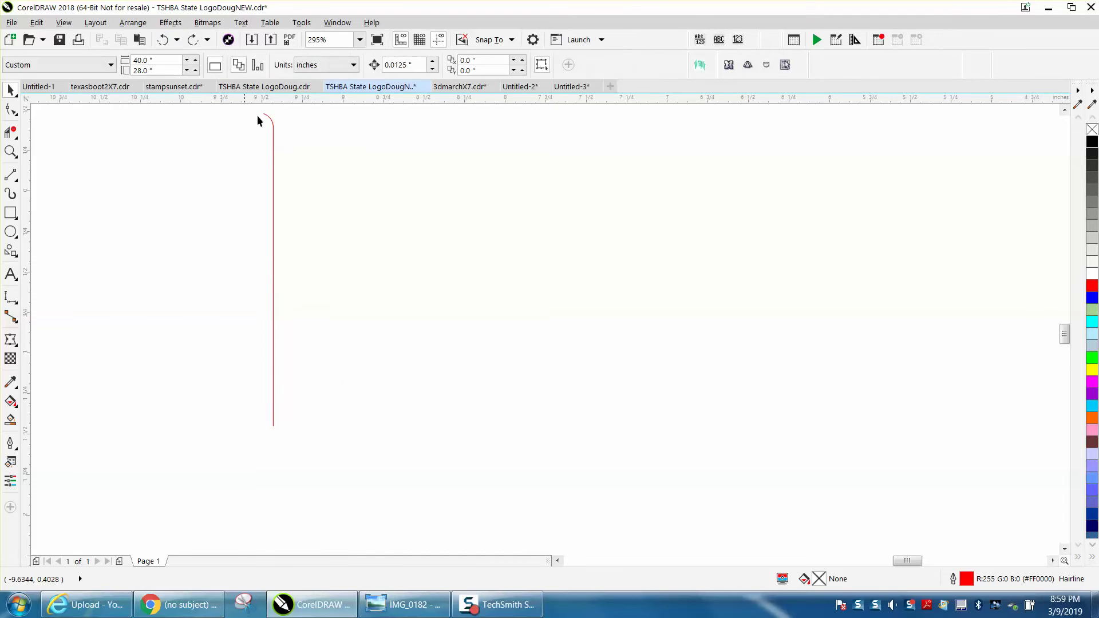
{"action": "key", "text": "BackSpace"}
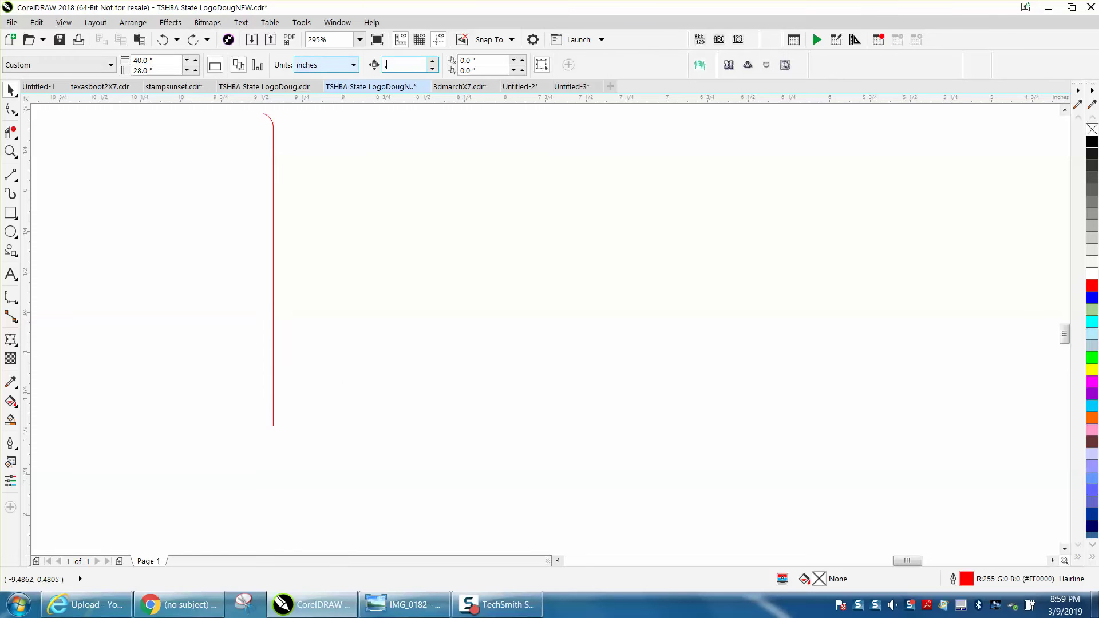
- Duplicate the hooked curve 0.125 inch to the right and delete an extra middle copy
{"action": "left_click", "coordinate": [273, 124]}
{"action": "key", "text": "KP_Add"}
{"action": "key", "text": "Right"}
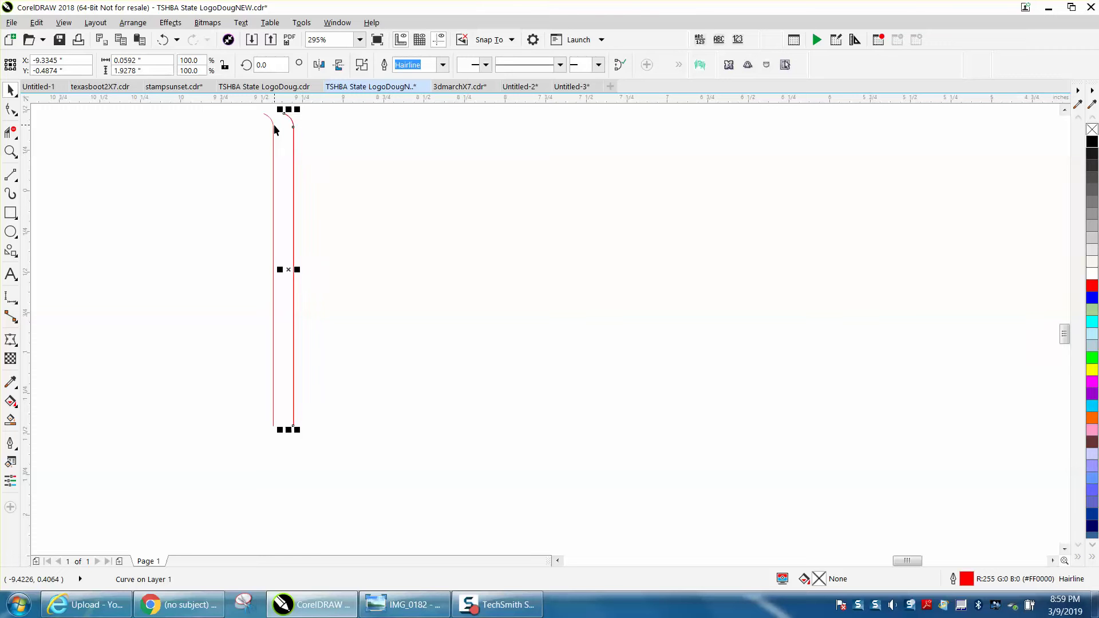
{"action": "key", "text": "KP_Add"}
{"action": "key", "text": "Right"}
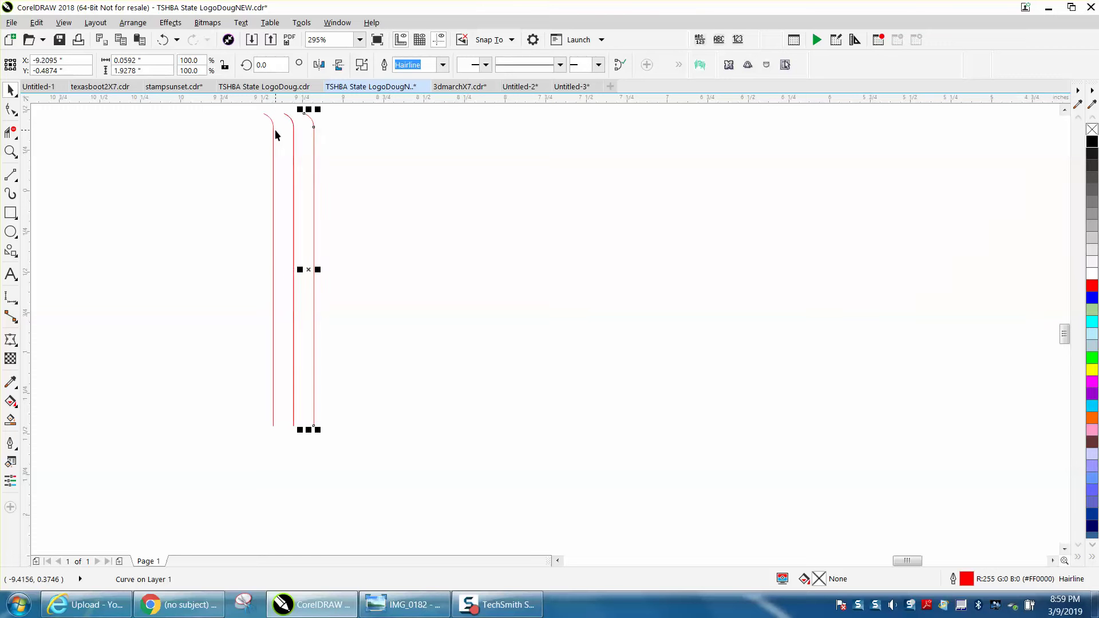
{"action": "left_click", "coordinate": [295, 152]}
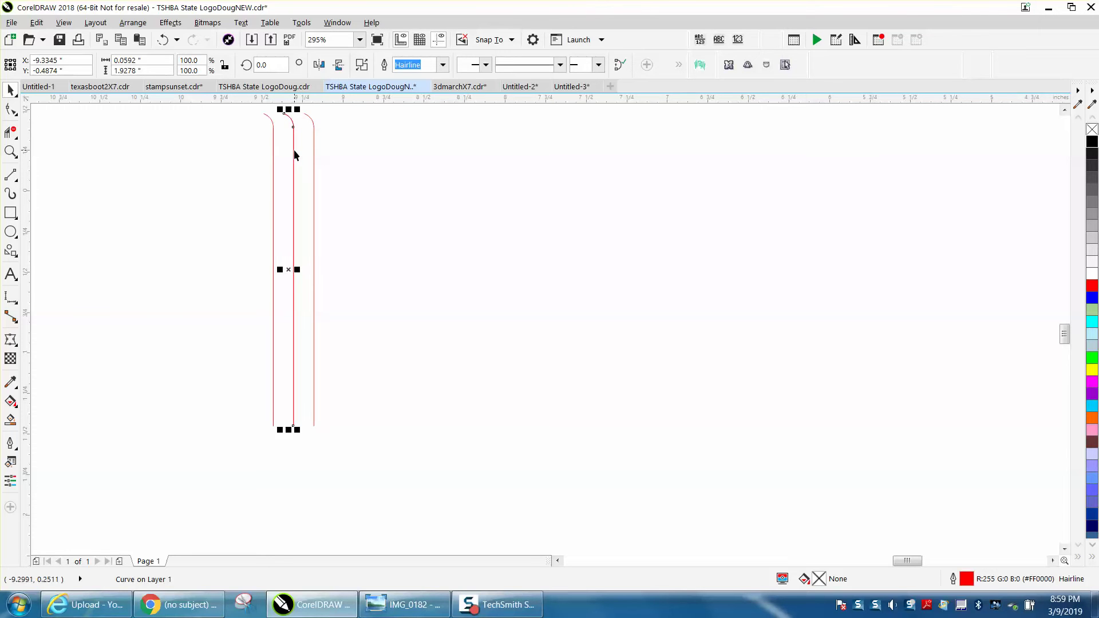
{"action": "key", "text": "Escape"}
{"action": "left_click", "coordinate": [294, 154]}
{"action": "key", "text": "Delete"}
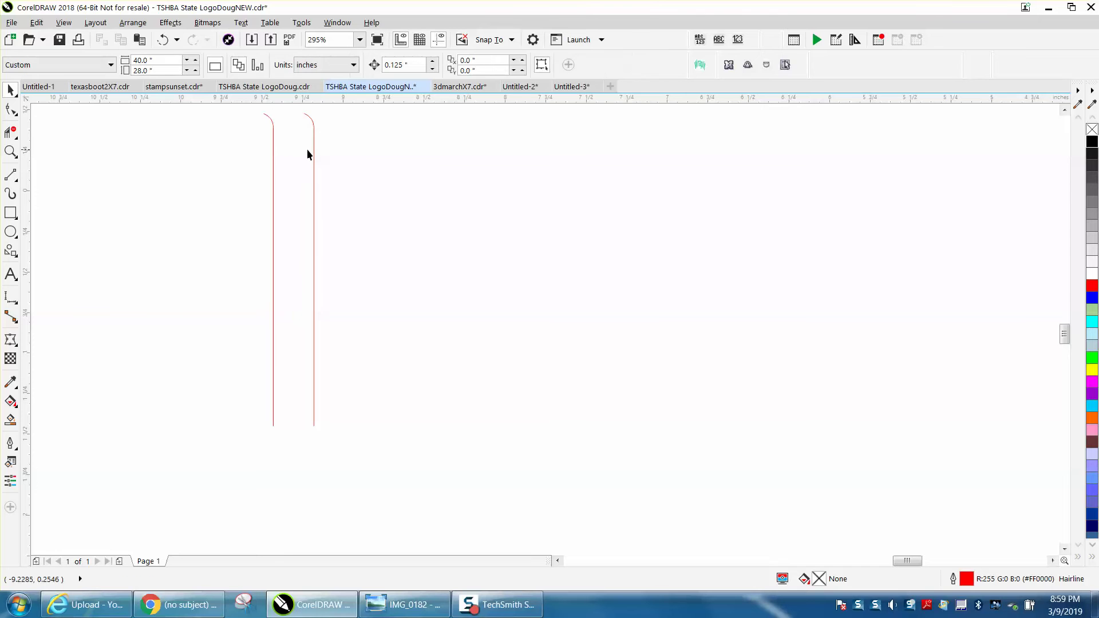
- Duplicate the left line repeatedly, each copy 0.125 inch further right
{"action": "left_click", "coordinate": [274, 155]}
{"action": "key", "text": "ctrl+d"}
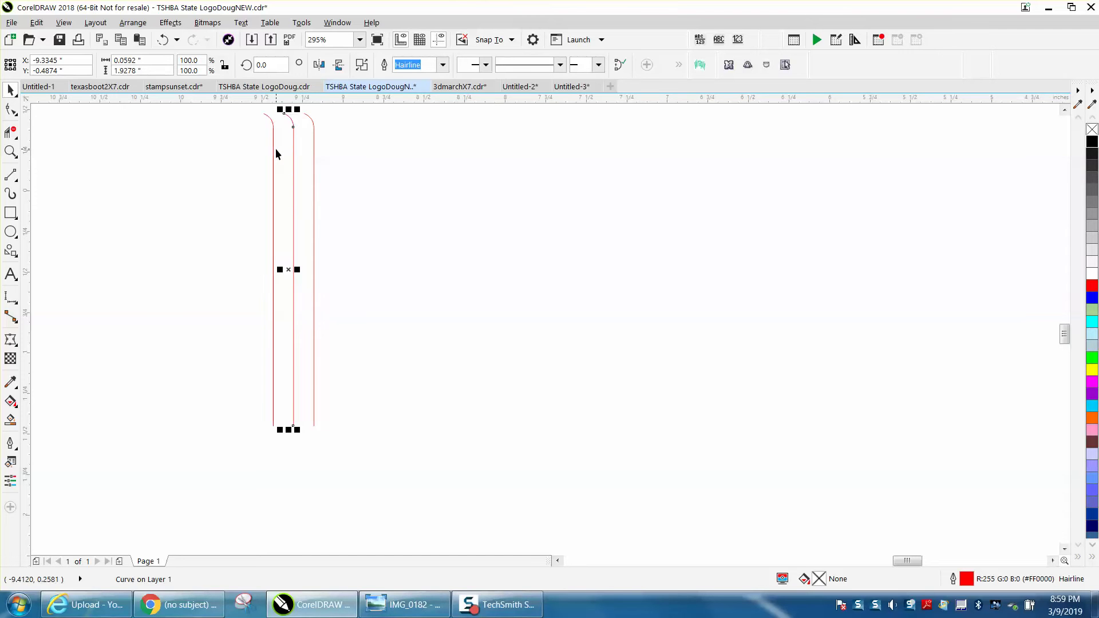
{"action": "key", "text": "Right"}
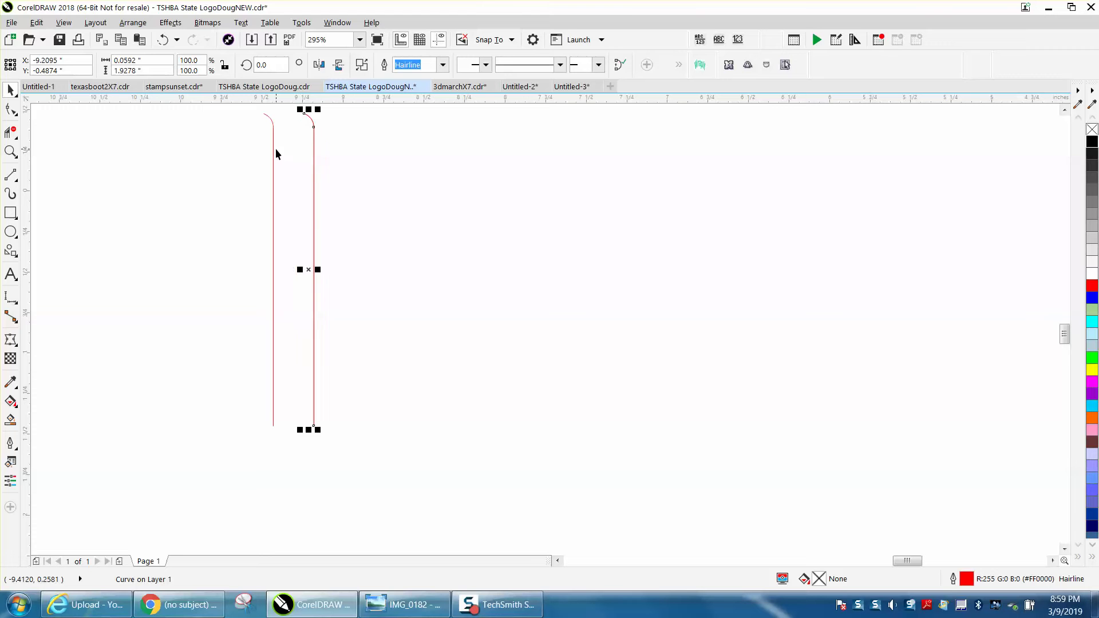
{"action": "key", "text": "Left"}
{"action": "key", "text": "Right"}
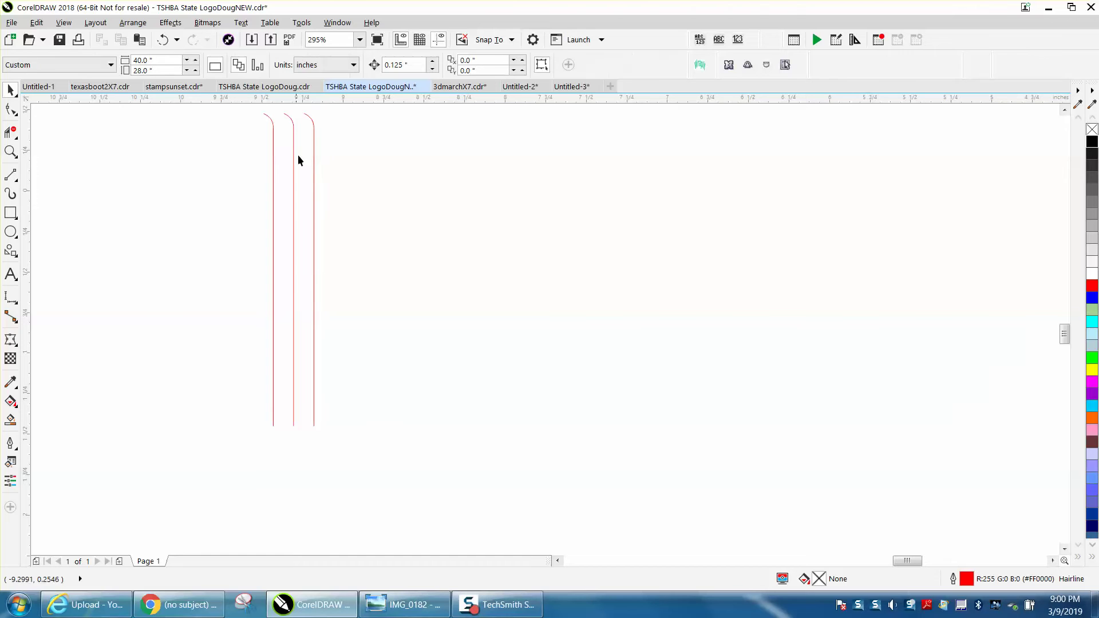
{"action": "key", "text": "KP_Add"}
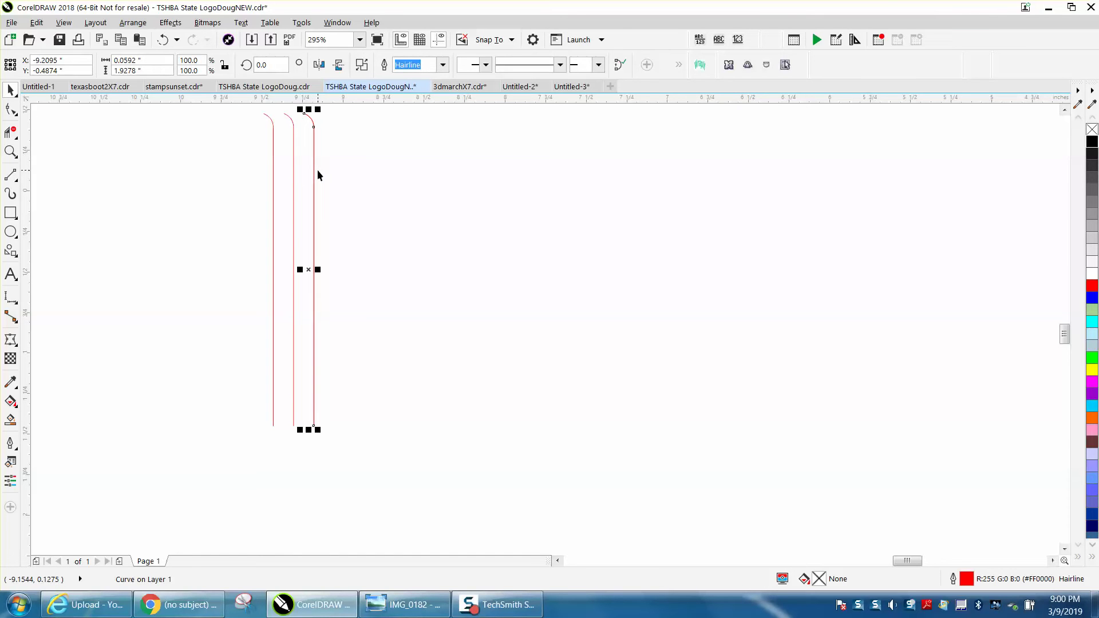
{"action": "key", "text": "Right"}
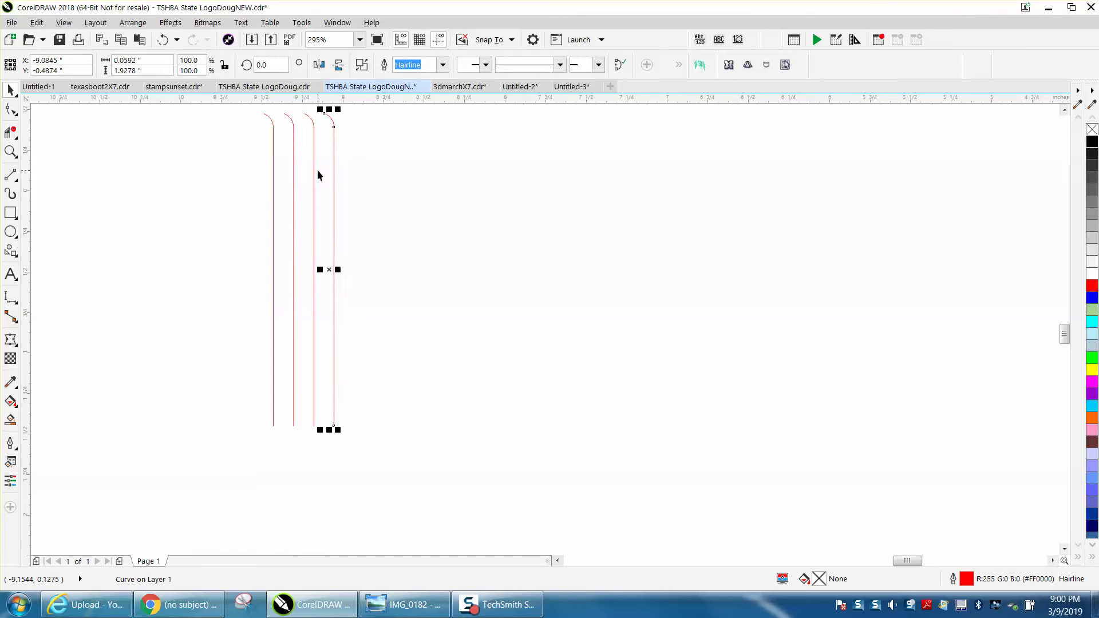
{"action": "key", "text": "KP_Add"}
{"action": "key", "text": "Right"}
{"action": "key", "text": "KP_Add"}
{"action": "key", "text": "Right"}
{"action": "key", "text": "KP_Add"}
{"action": "key", "text": "Right"}
{"action": "key", "text": "KP_Add"}
{"action": "key", "text": "Right"}
{"action": "key", "text": "KP_Add"}
{"action": "key", "text": "Right"}
{"action": "key", "text": "KP_Add"}
{"action": "key", "text": "Right"}
- Extend the row with more copies 0.125 inch apart, reaching about two dozen lines
{"action": "left_click", "coordinate": [307, 168]}
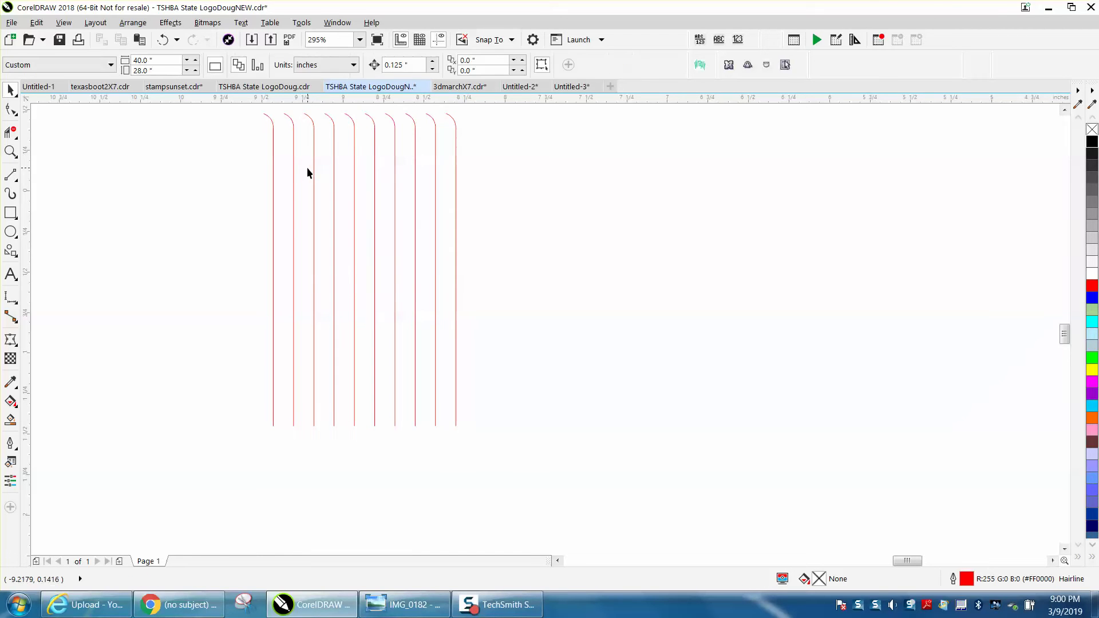
{"action": "left_click", "coordinate": [456, 191]}
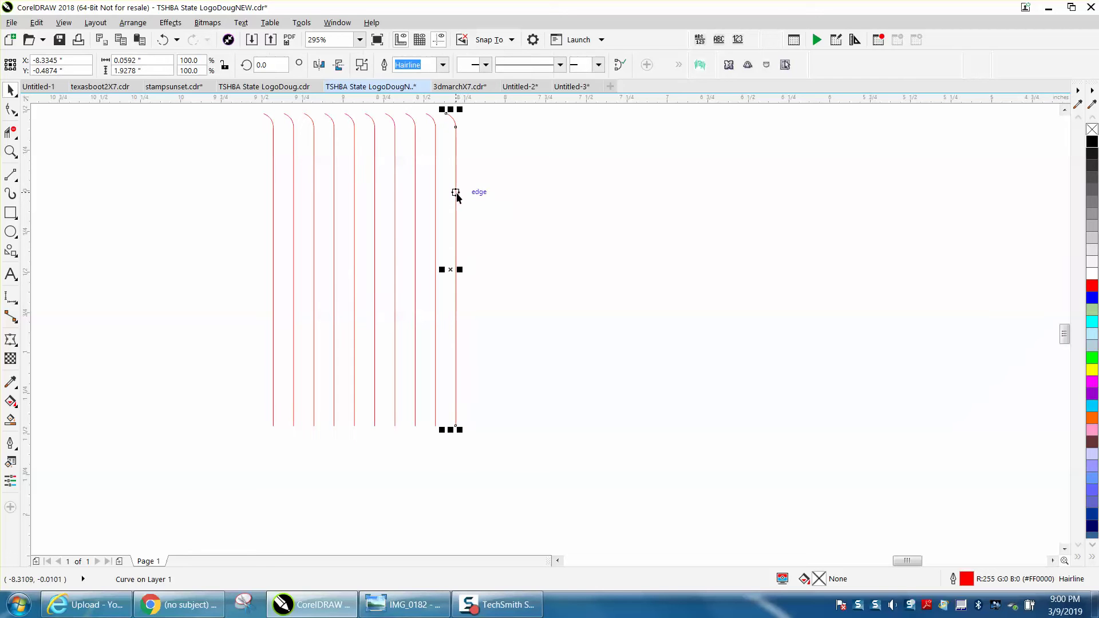
{"action": "key", "text": "KP_Add"}
{"action": "key", "text": "Right"}
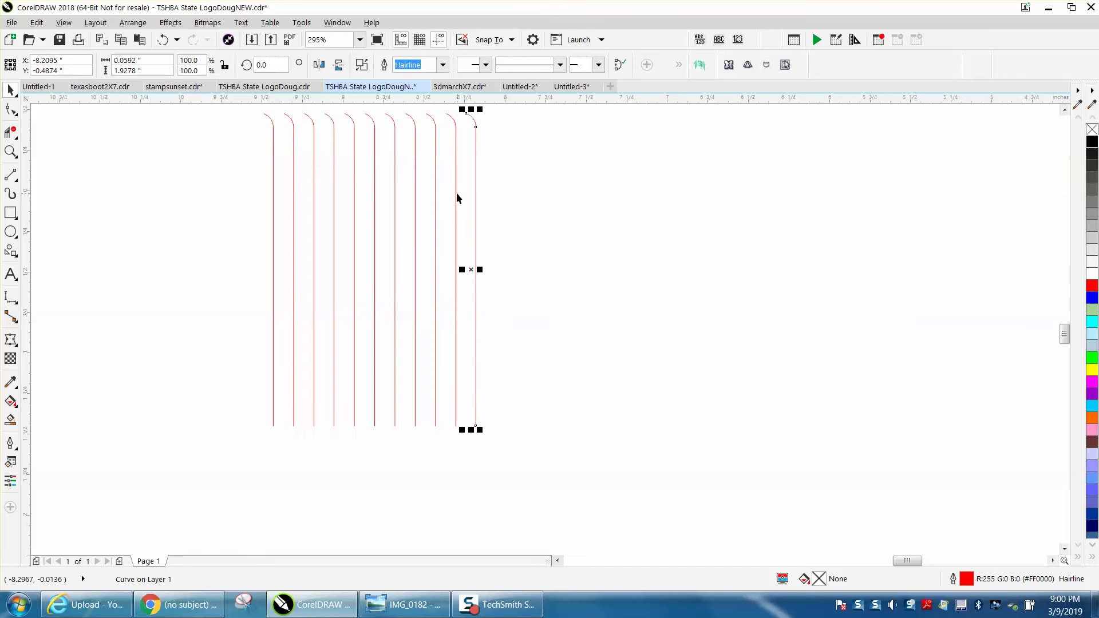
{"action": "key", "text": "KP_Add"}
{"action": "key", "text": "Right"}
{"action": "key", "text": "KP_Add"}
{"action": "key", "text": "Right"}
{"action": "key", "text": "KP_Add"}
{"action": "key", "text": "Right"}
{"action": "key", "text": "KP_Add"}
{"action": "key", "text": "Right"}
{"action": "key", "text": "KP_Add"}
{"action": "key", "text": "Right"}
{"action": "key", "text": "KP_Add"}
{"action": "key", "text": "Right"}
{"action": "key", "text": "KP_Add"}
{"action": "key", "text": "Right"}
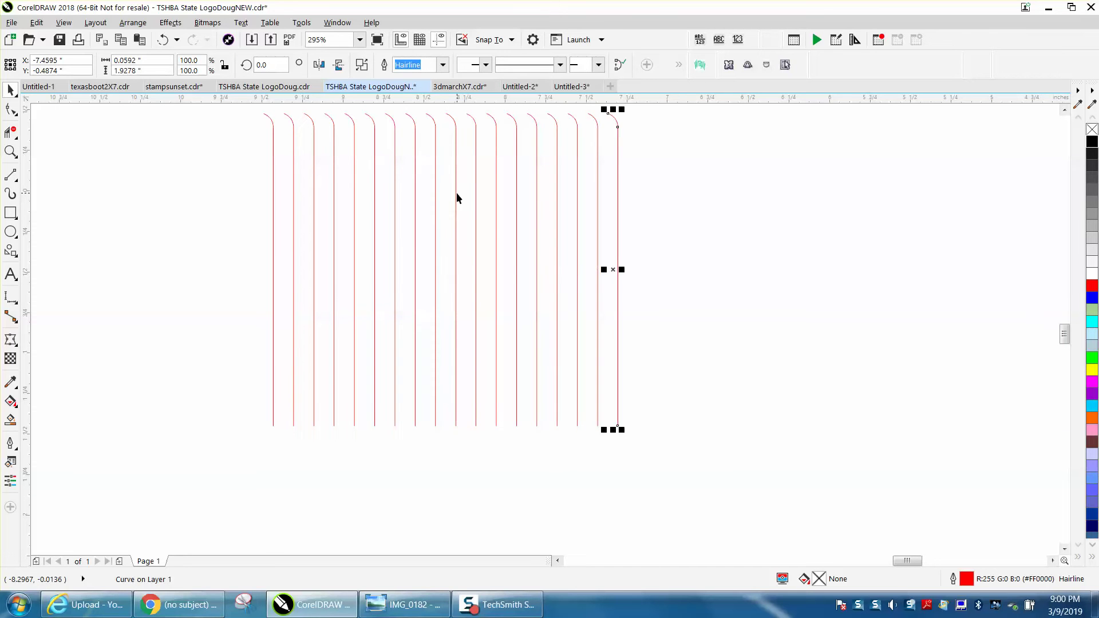
{"action": "key", "text": "KP_Add"}
{"action": "key", "text": "Right"}
{"action": "key", "text": "KP_Add"}
{"action": "key", "text": "Right"}
{"action": "key", "text": "KP_Add"}
{"action": "key", "text": "Right"}
{"action": "key", "text": "KP_Add"}
{"action": "key", "text": "Right"}
{"action": "key", "text": "KP_Add"}
{"action": "key", "text": "Right"}
{"action": "key", "text": "KP_Add"}
{"action": "key", "text": "Right"}
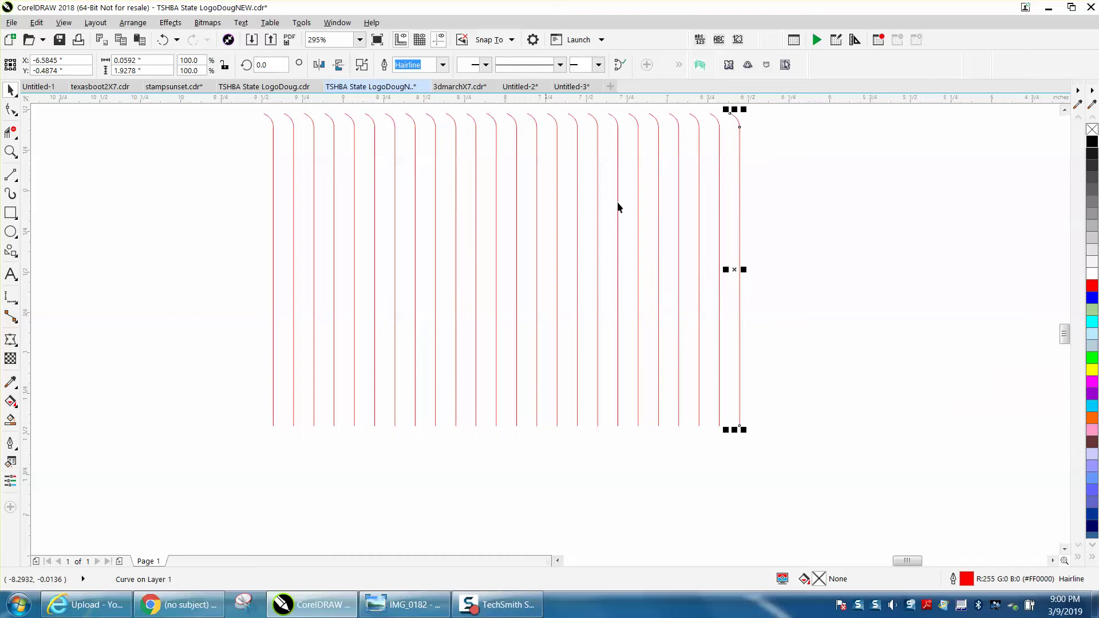
- Rotate the rightmost hooked line 90 degrees so it lies horizontal
{"action": "scroll", "coordinate": [764, 224], "scroll_direction": "up", "scroll_amount": 3}
{"action": "left_click", "coordinate": [735, 179]}
{"action": "scroll", "coordinate": [722, 193], "scroll_direction": "down", "scroll_amount": 6}
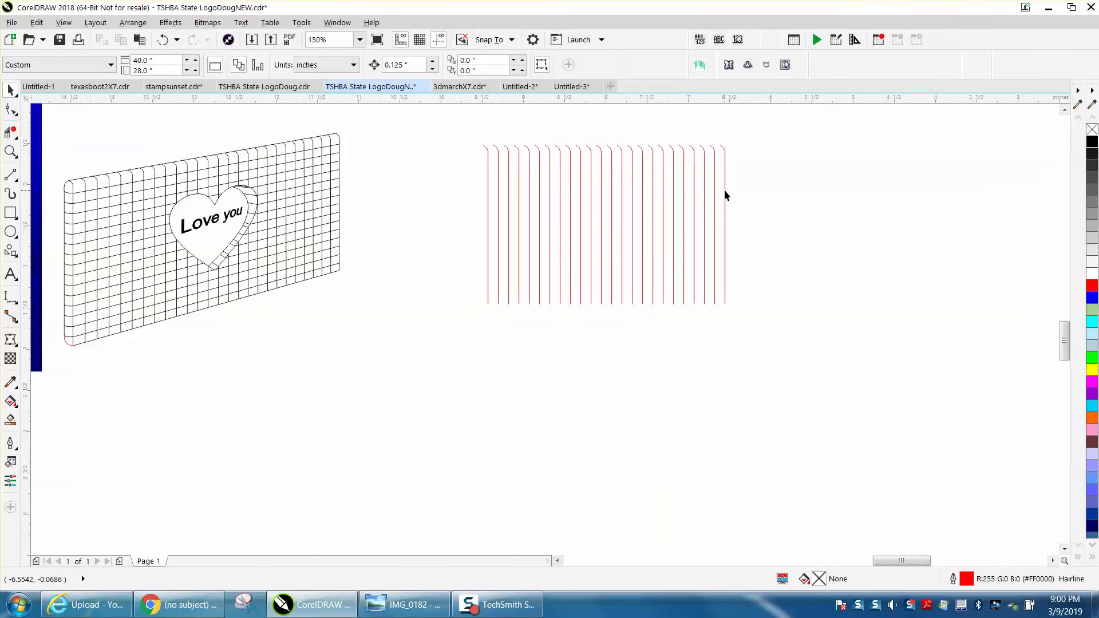
{"action": "left_click", "coordinate": [723, 190]}
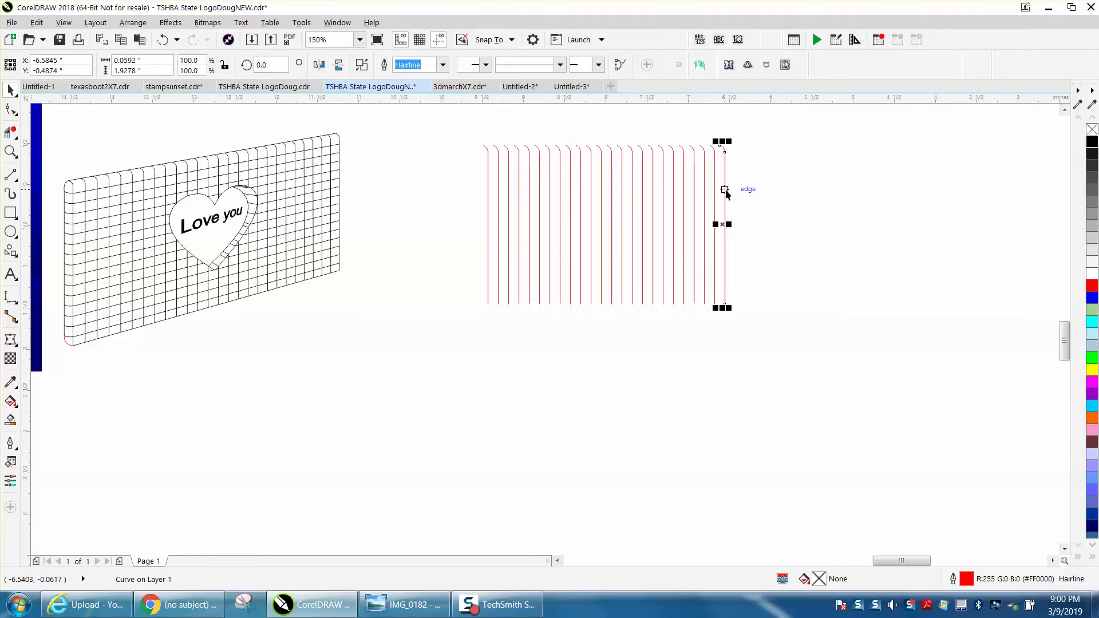
{"action": "left_click", "coordinate": [280, 61]}
{"action": "type", "text": "90"}
{"action": "key", "text": "Return"}
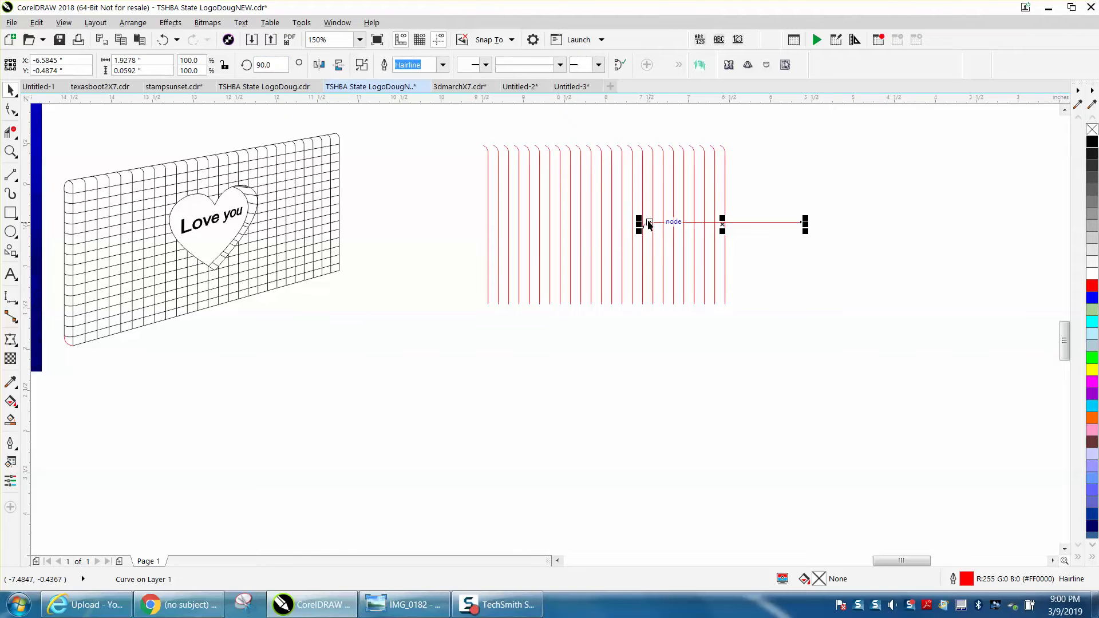
- Flip the horizontal line vertically and move it to the top of the row at the hook ends
{"action": "left_click_drag", "start_coordinate": [649, 224], "coordinate": [487, 158]}
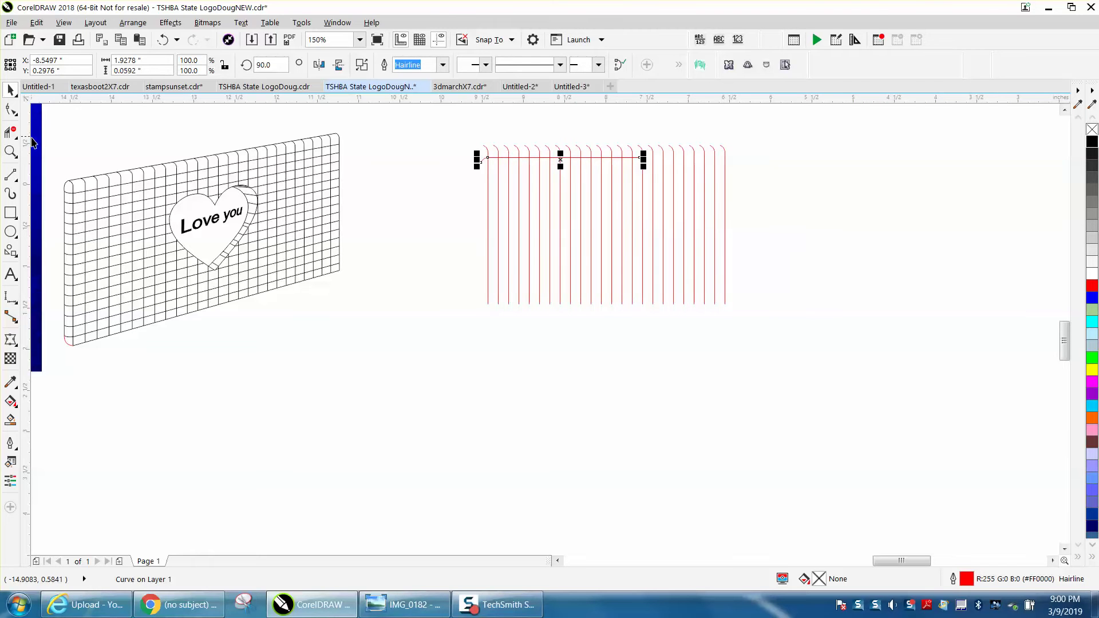
{"action": "left_click", "coordinate": [11, 151]}
{"action": "left_click_drag", "start_coordinate": [450, 125], "coordinate": [751, 216]}
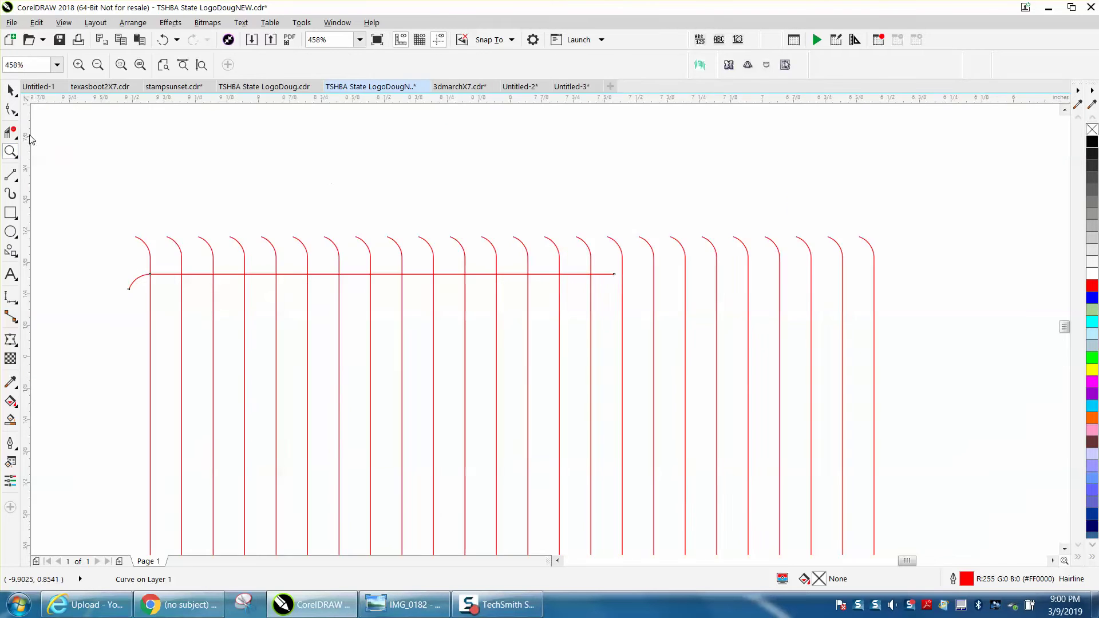
{"action": "key", "text": "space"}
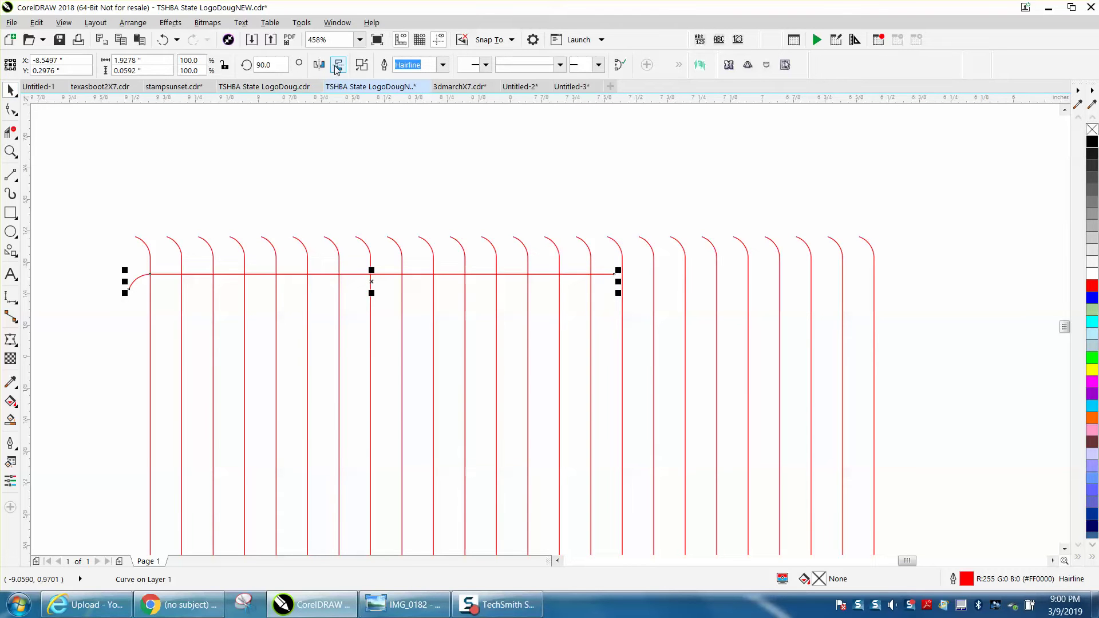
{"action": "left_click", "coordinate": [338, 66]}
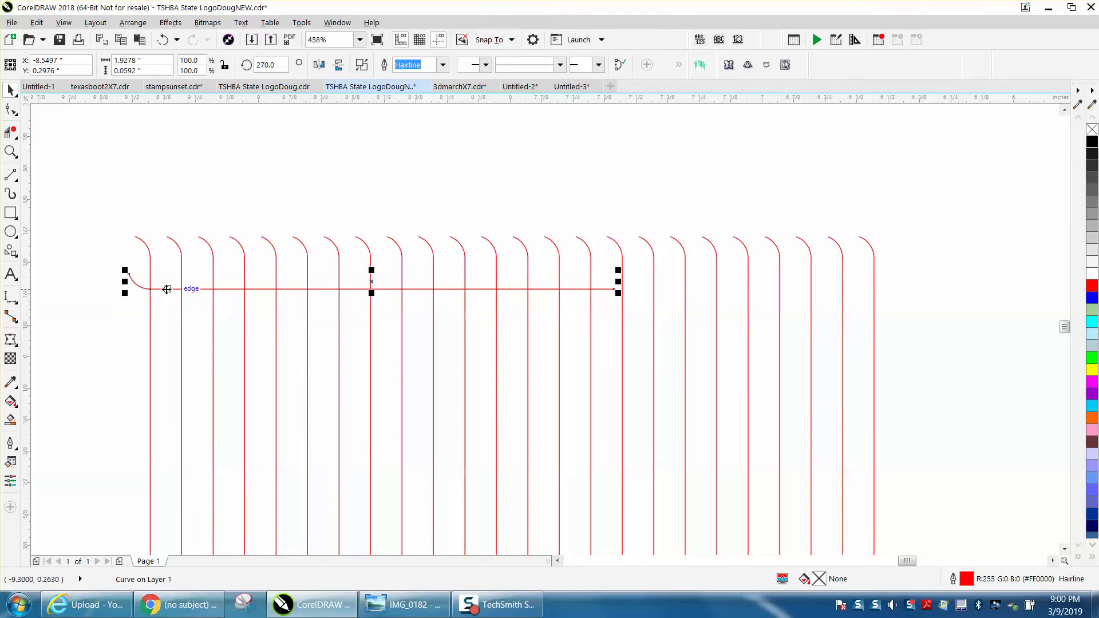
{"action": "mouse_move", "coordinate": [150, 288]}
{"action": "left_mouse_down"}
{"action": "mouse_move", "coordinate": [150, 266]}
{"action": "mouse_move", "coordinate": [150, 276]}
{"action": "left_mouse_up"}
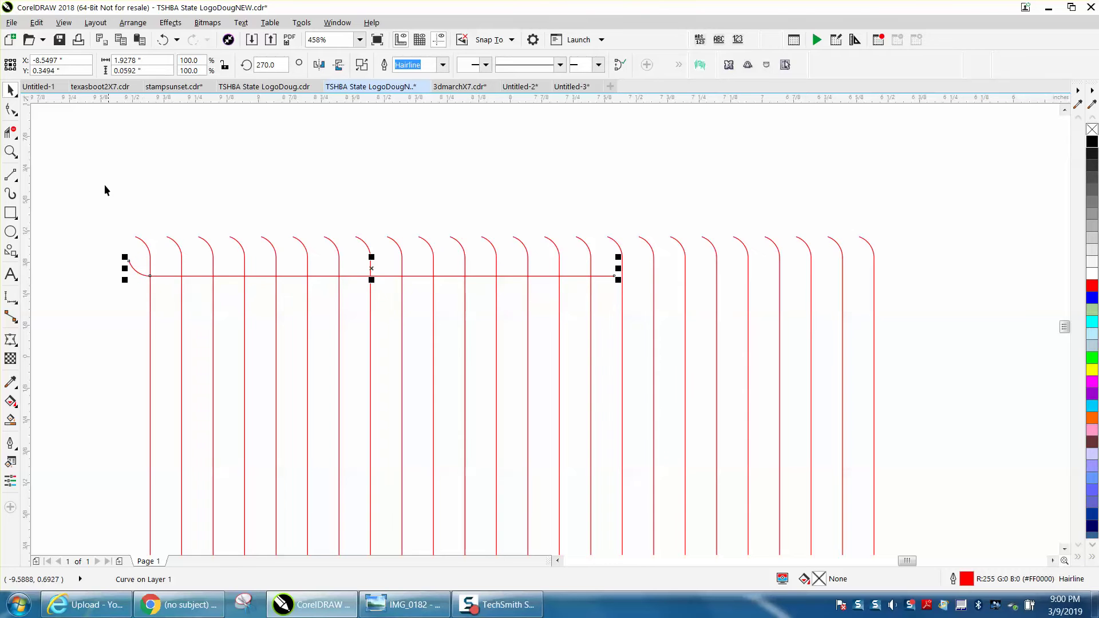
{"action": "scroll", "coordinate": [166, 192], "scroll_direction": "down", "scroll_amount": 4}
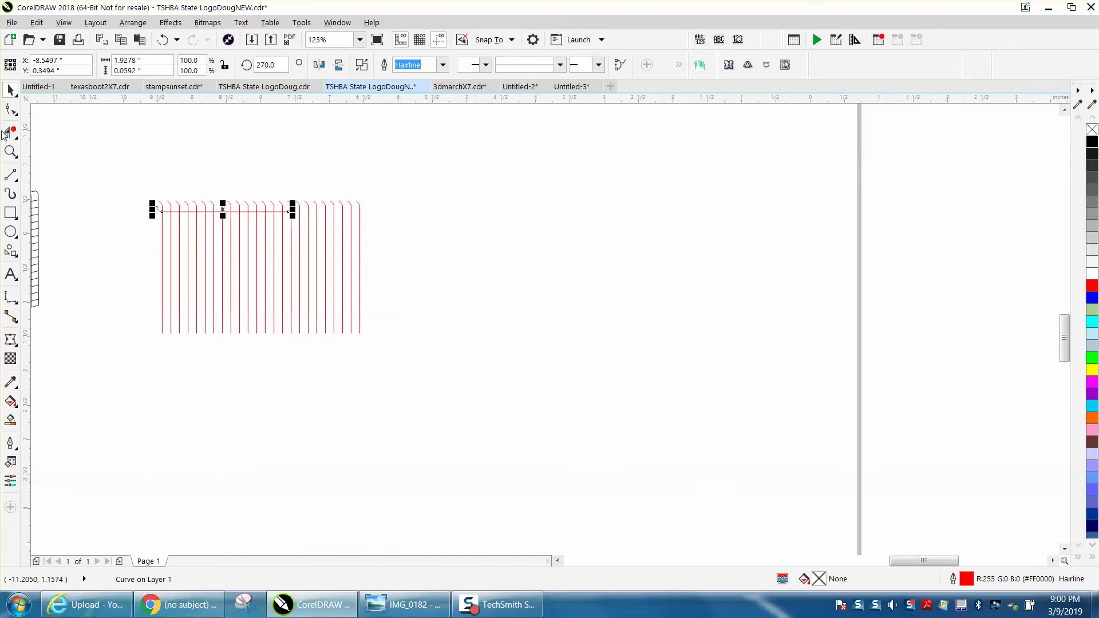
{"action": "left_click", "coordinate": [10, 151]}
{"action": "left_click", "coordinate": [341, 303]}
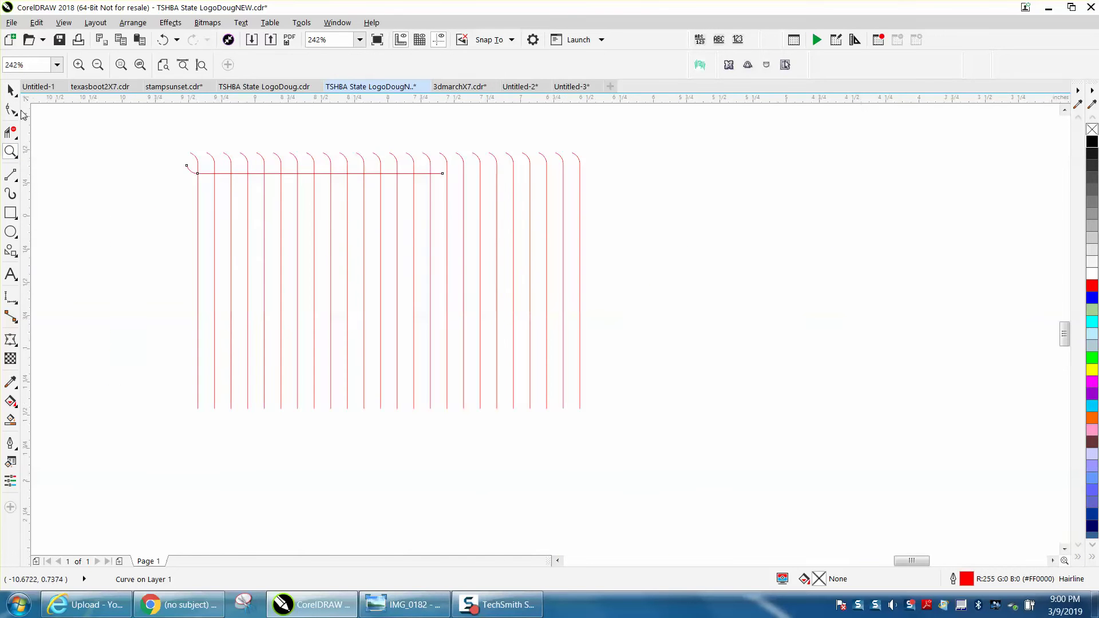
{"action": "left_click", "coordinate": [10, 89]}
- Stretch the horizontal line across the row and duplicate it downward at 0.125 inch spacing
{"action": "left_click", "coordinate": [435, 173]}
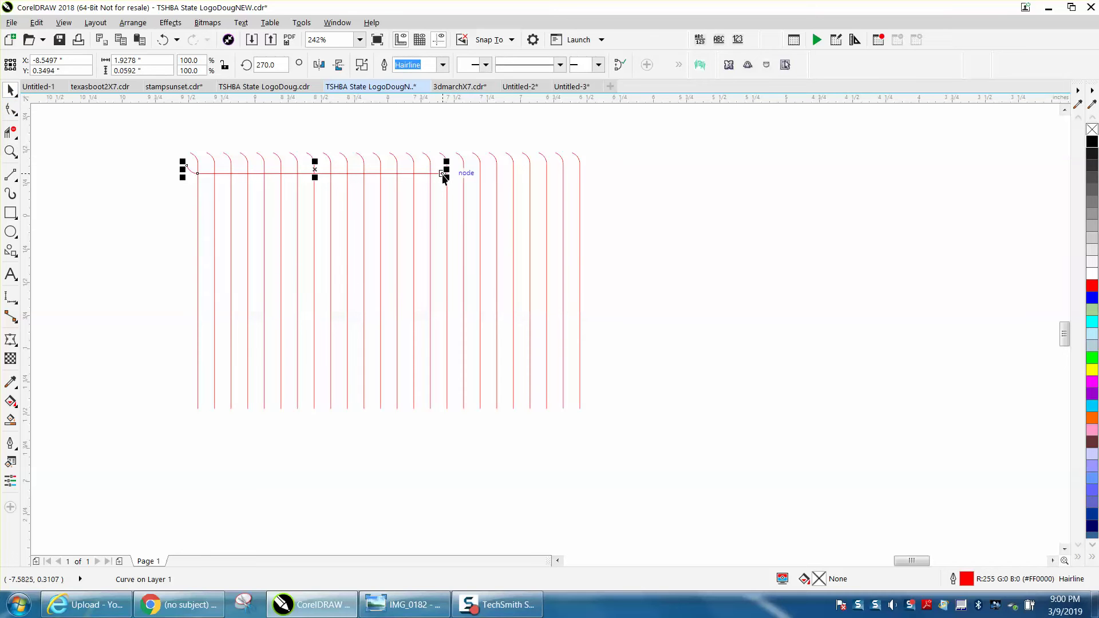
{"action": "left_click_drag", "start_coordinate": [444, 173], "coordinate": [579, 171]}
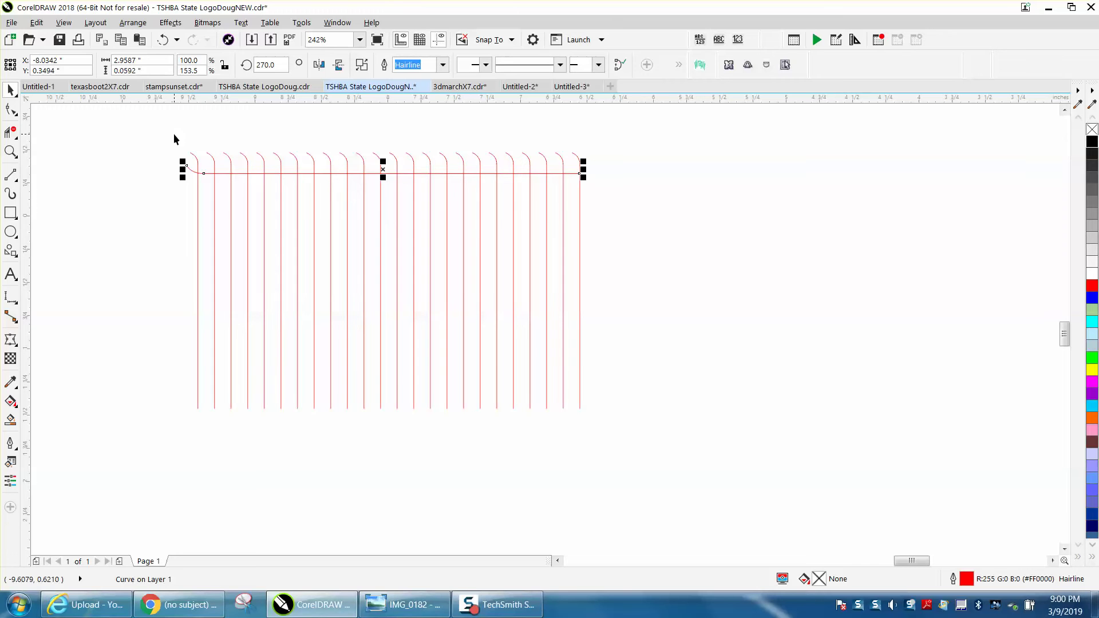
{"action": "key", "text": "ctrl+d"}
{"action": "key", "text": "ctrl+d"}
{"action": "key", "text": "ctrl+d"}
{"action": "key", "text": "ctrl+d"}
{"action": "key", "text": "ctrl+d"}
{"action": "key", "text": "ctrl+d"}
{"action": "key", "text": "ctrl+d"}
{"action": "key", "text": "ctrl+d"}
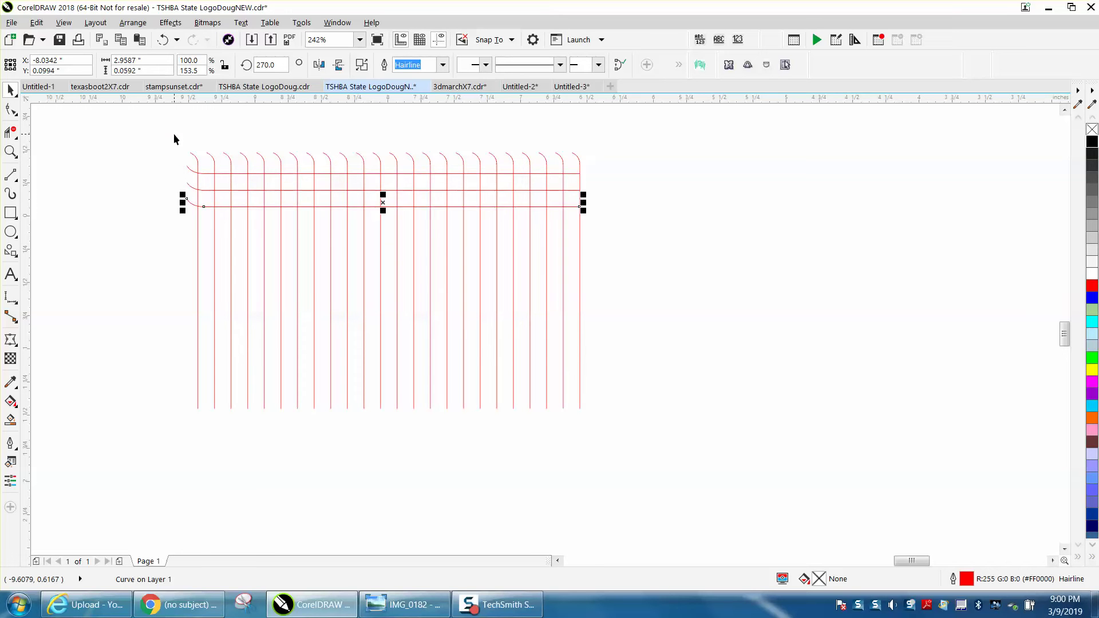
{"action": "key", "text": "ctrl+d"}
{"action": "key", "text": "ctrl+d"}
{"action": "key", "text": "ctrl+d"}
{"action": "key", "text": "ctrl+d"}
{"action": "key", "text": "ctrl+d"}
{"action": "key", "text": "ctrl+d"}
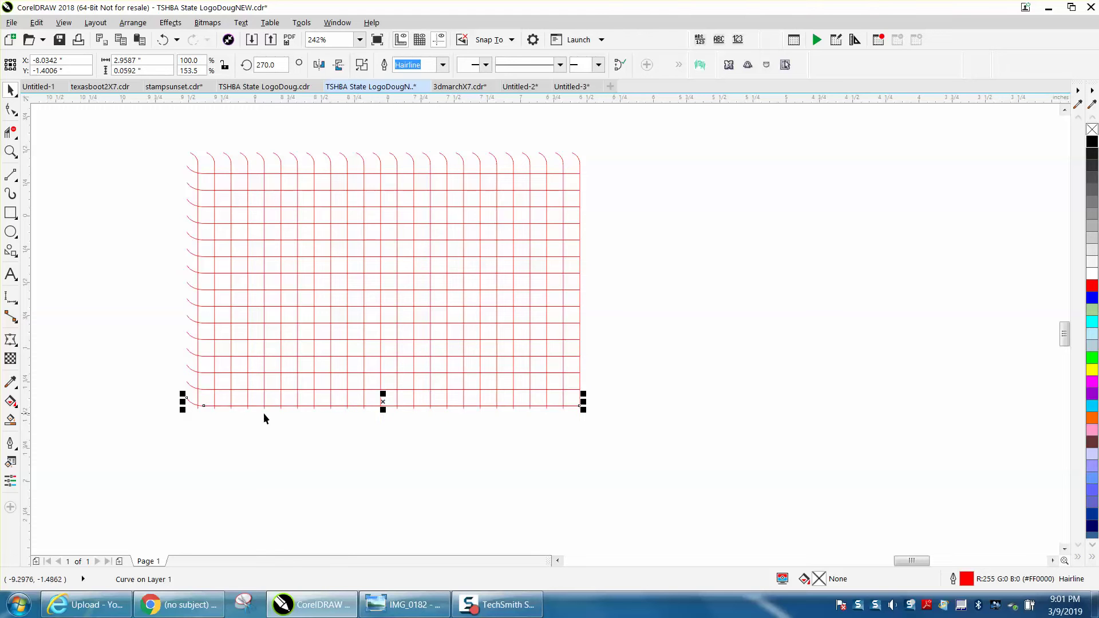
{"action": "scroll", "coordinate": [189, 280], "scroll_direction": "down", "scroll_amount": 3}
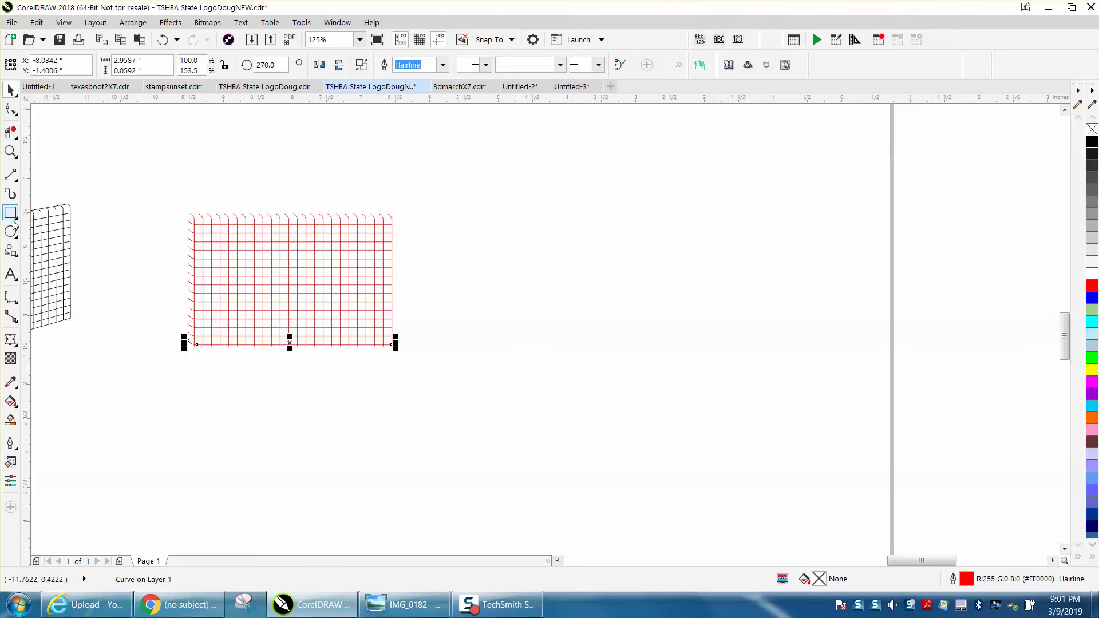
- Draw a heart with the Basic Shapes tool and shrink it to about 0.69 inches
{"action": "left_click", "coordinate": [17, 261]}
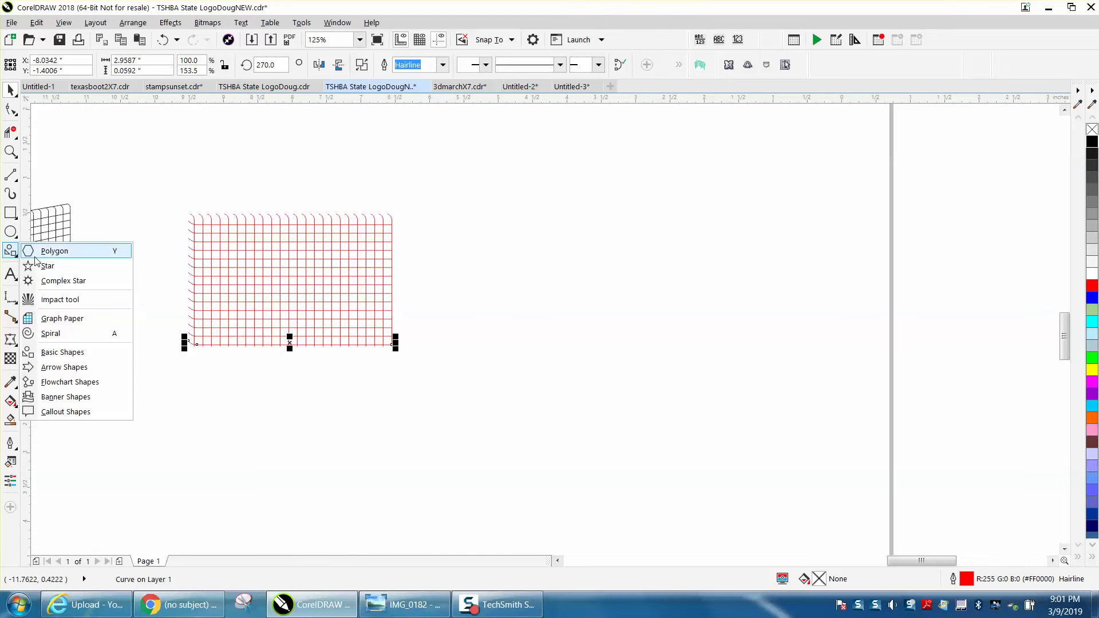
{"action": "left_click", "coordinate": [80, 355]}
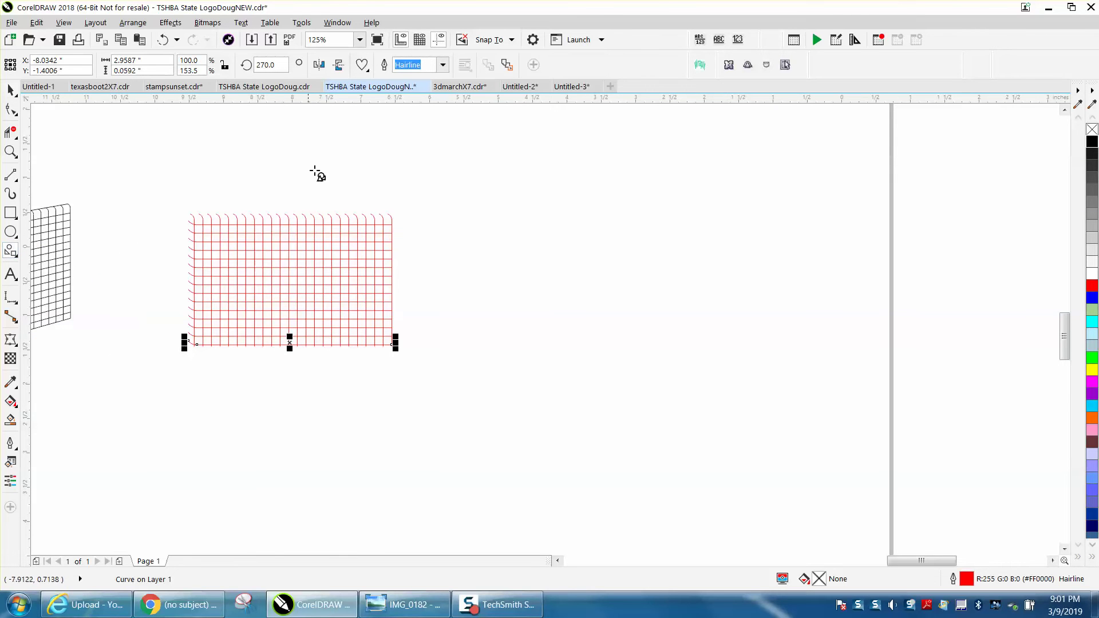
{"action": "left_click", "coordinate": [361, 65]}
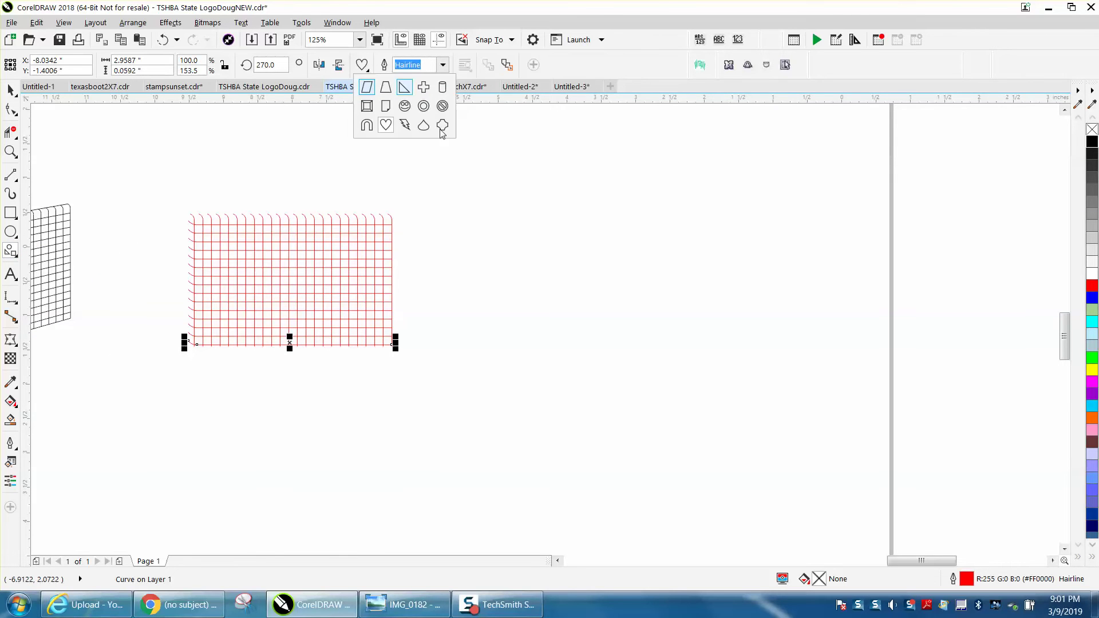
{"action": "left_click", "coordinate": [386, 124]}
{"action": "left_click_drag", "start_coordinate": [582, 172], "coordinate": [512, 232]}
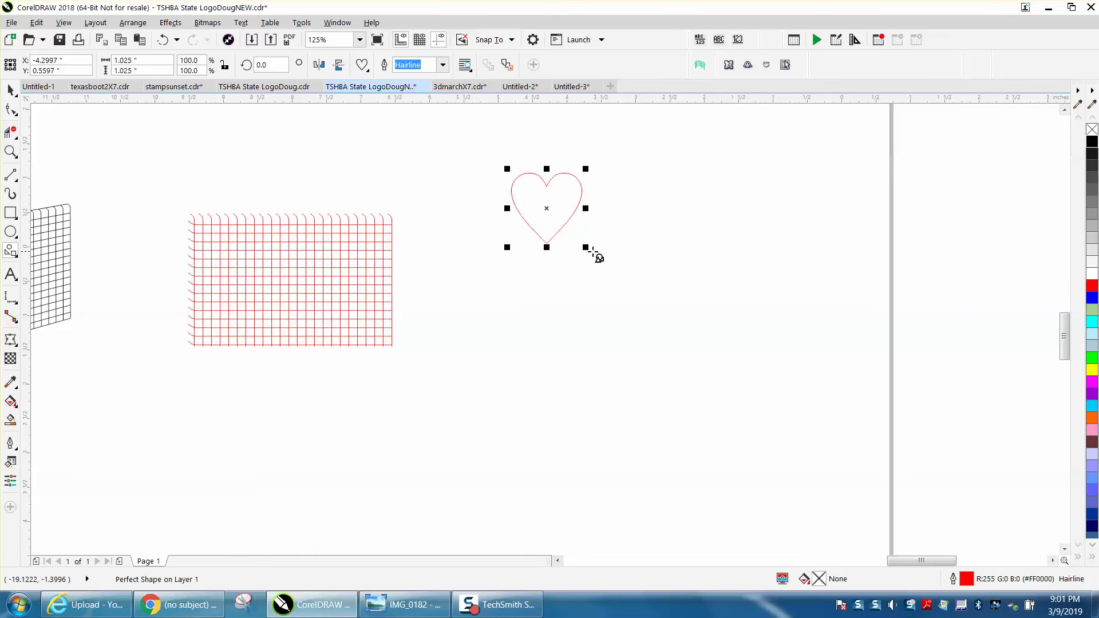
{"action": "left_click_drag", "start_coordinate": [588, 250], "coordinate": [565, 227]}
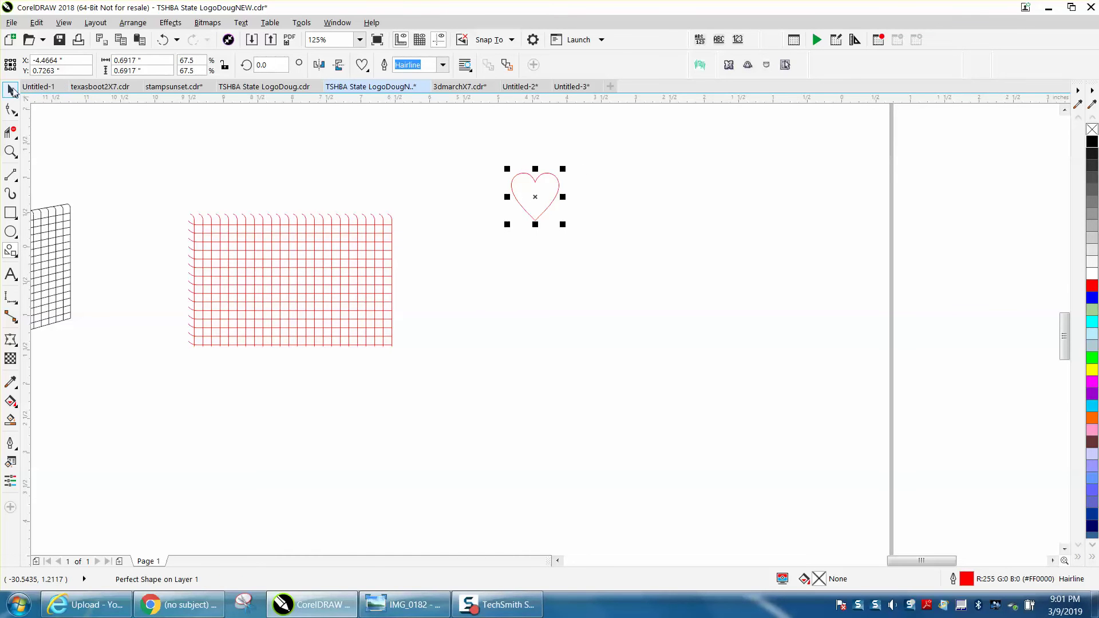
{"action": "left_click", "coordinate": [11, 90]}
- Move the blue picture aside, centre the heart on the red grid, and zoom in
{"action": "scroll", "coordinate": [144, 166], "scroll_direction": "down", "scroll_amount": 2}
{"action": "left_click_drag", "start_coordinate": [148, 166], "coordinate": [297, 276]}
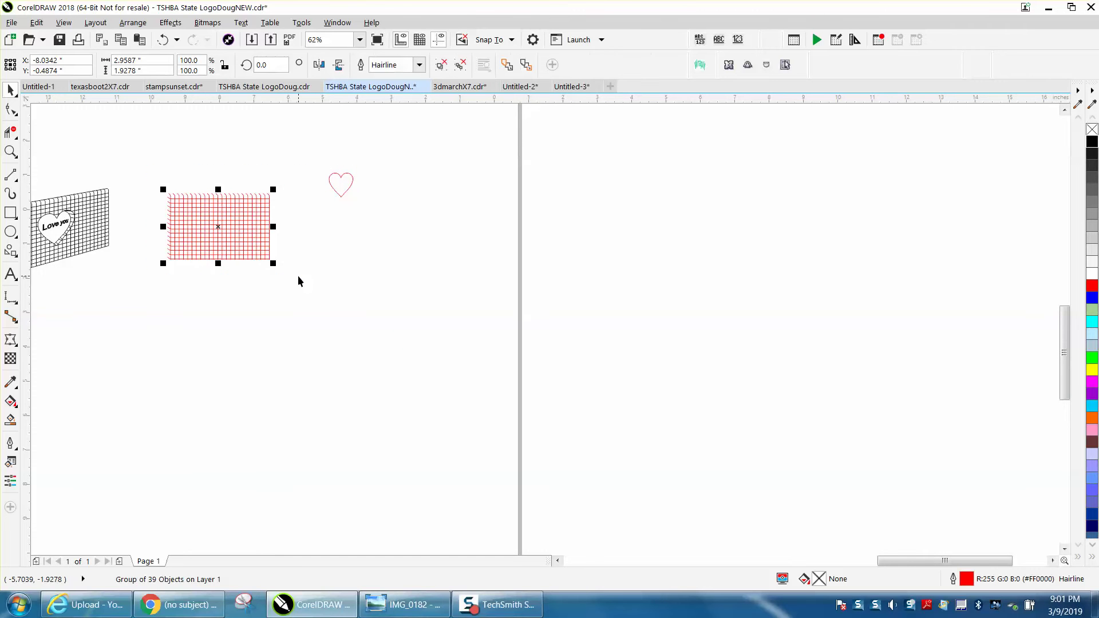
{"action": "key", "text": "ctrl+z"}
{"action": "scroll", "coordinate": [226, 253], "scroll_direction": "down", "scroll_amount": 2}
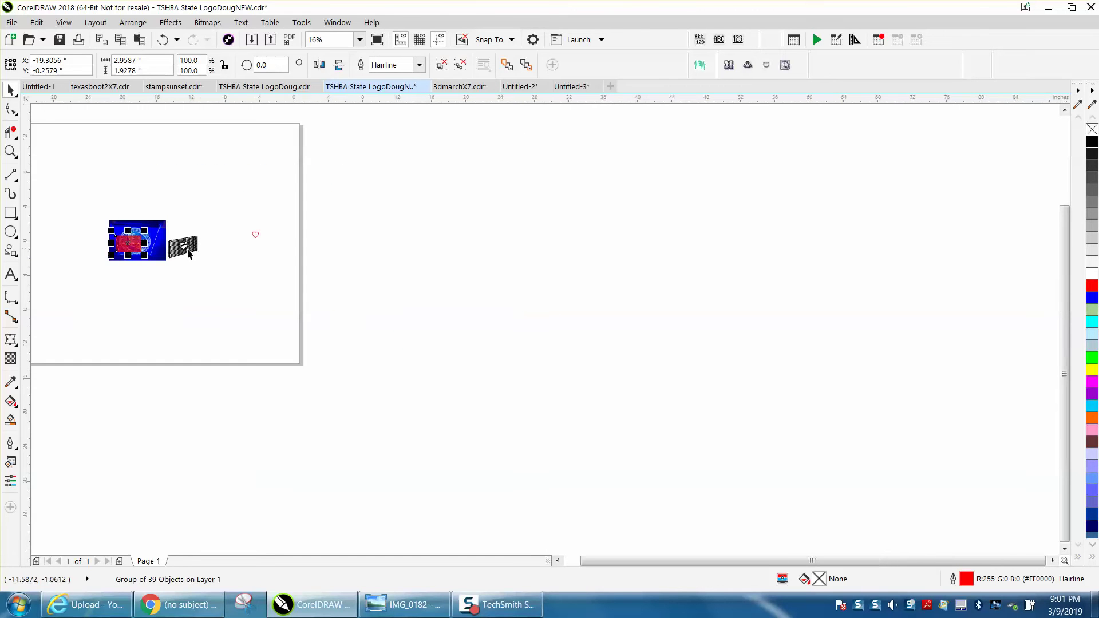
{"action": "left_click_drag", "start_coordinate": [162, 236], "coordinate": [239, 153]}
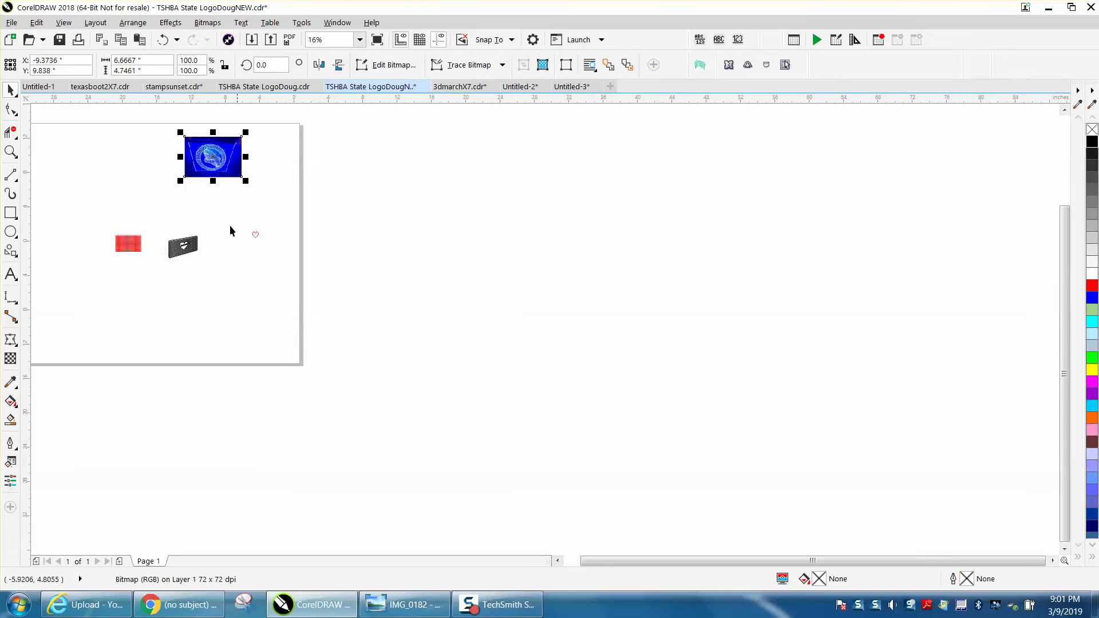
{"action": "left_click", "coordinate": [256, 235]}
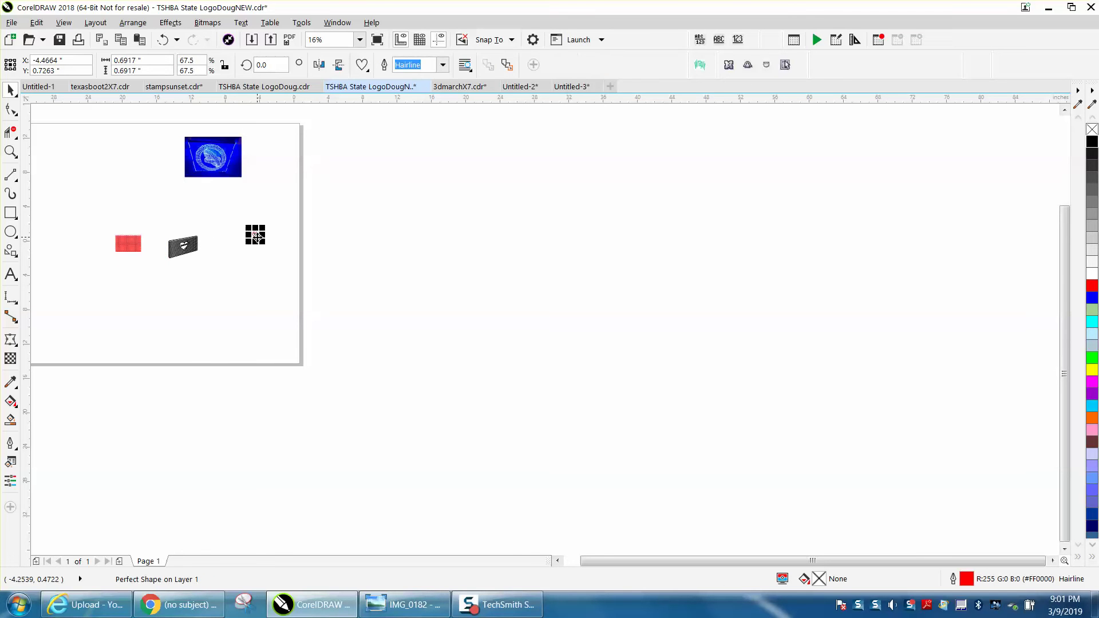
{"action": "key", "text": "ctrl+z"}
{"action": "left_click", "coordinate": [11, 153]}
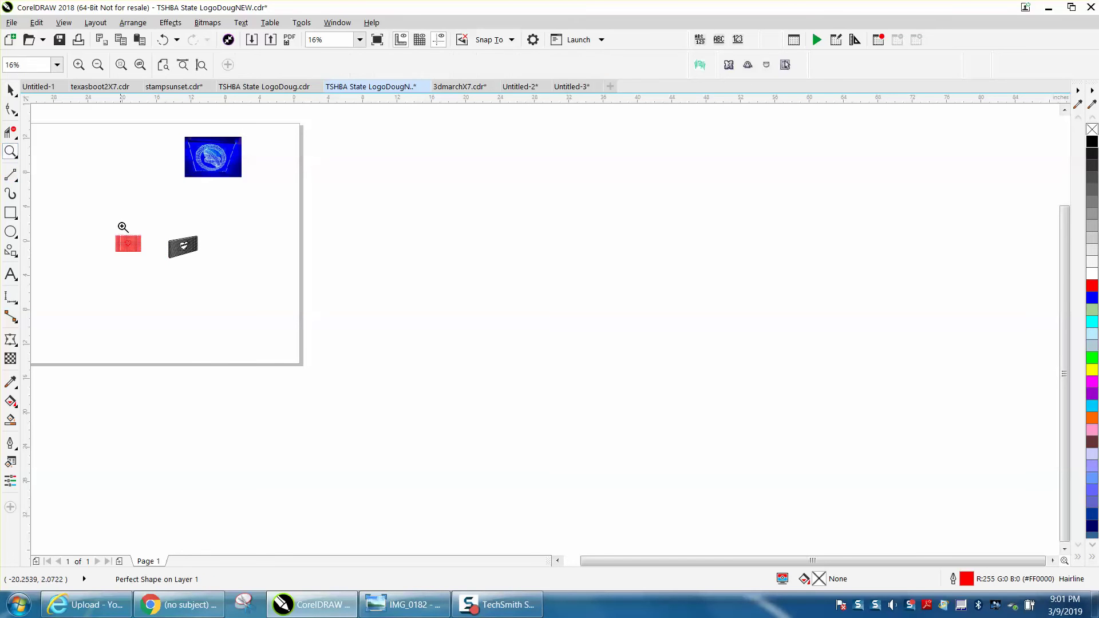
{"action": "left_click_drag", "start_coordinate": [125, 227], "coordinate": [245, 274]}
- Enlarge the heart on the red grid to about 1.03 inches
{"action": "left_click", "coordinate": [11, 90]}
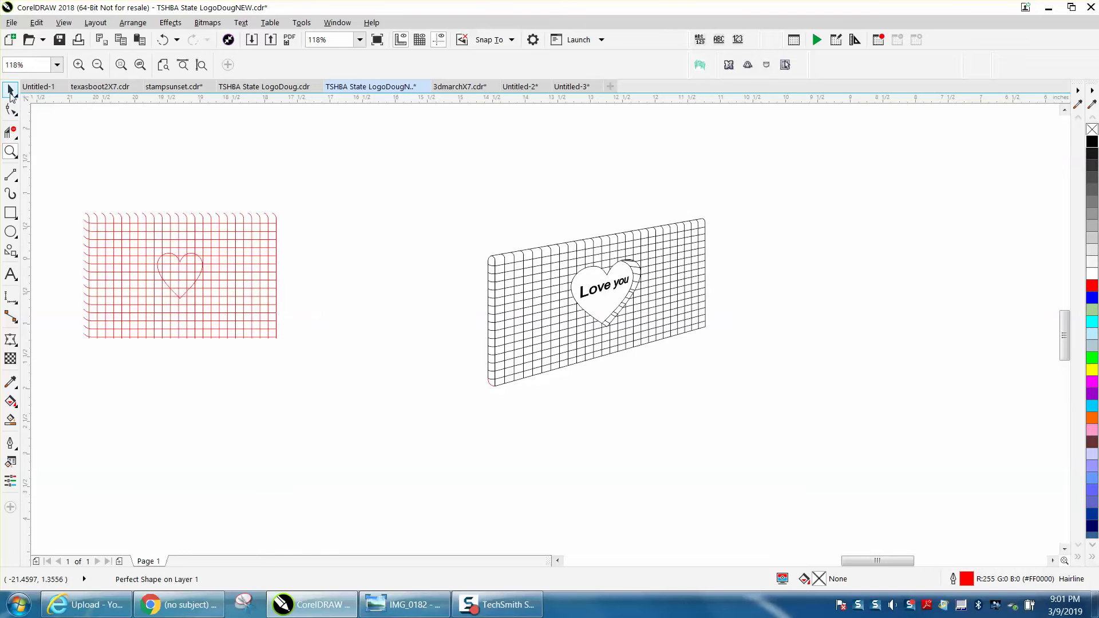
{"action": "left_click", "coordinate": [144, 136]}
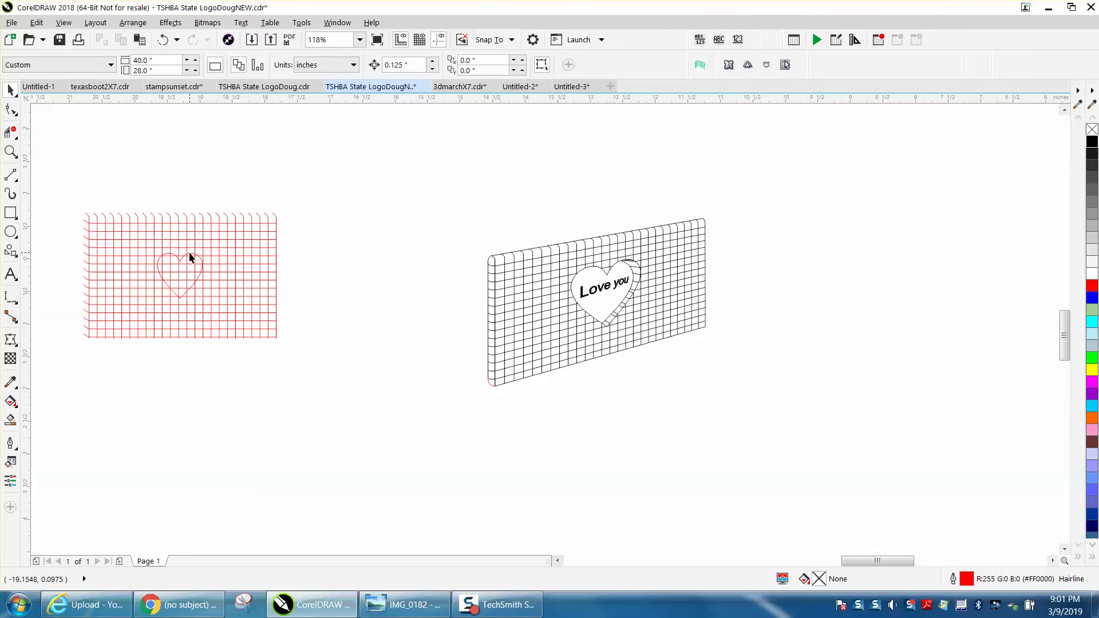
{"action": "left_click", "coordinate": [191, 257]}
{"action": "left_click_drag", "start_coordinate": [207, 250], "coordinate": [229, 229]}
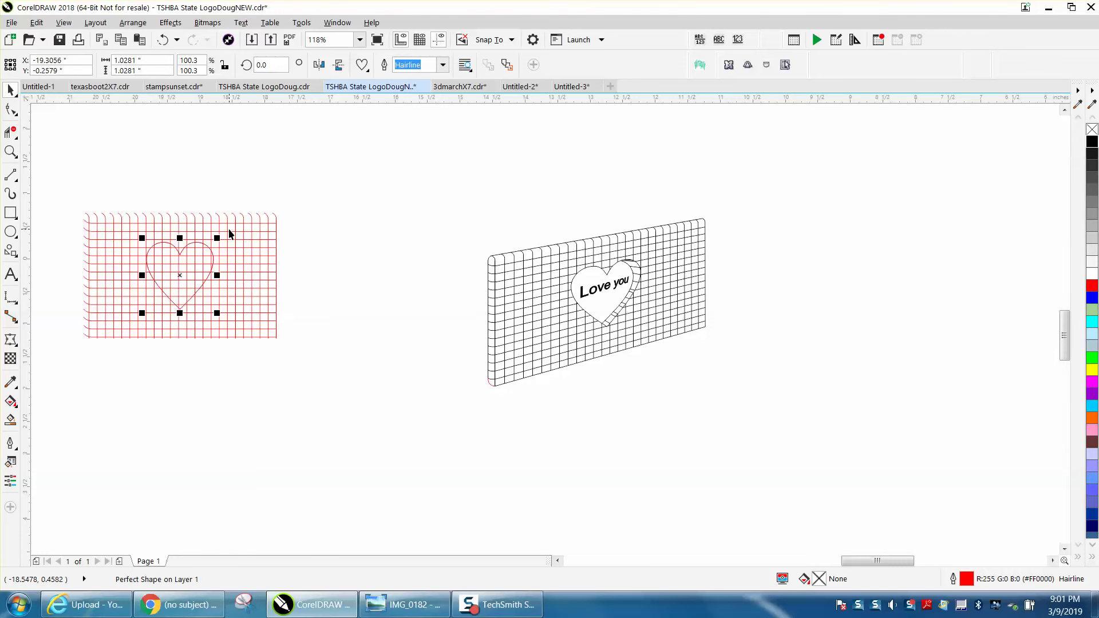
- Duplicate the heart, move the copy aside, and cut the heart out of the grid with Back minus front
{"action": "key", "text": "plus"}
{"action": "key", "text": "Right"}
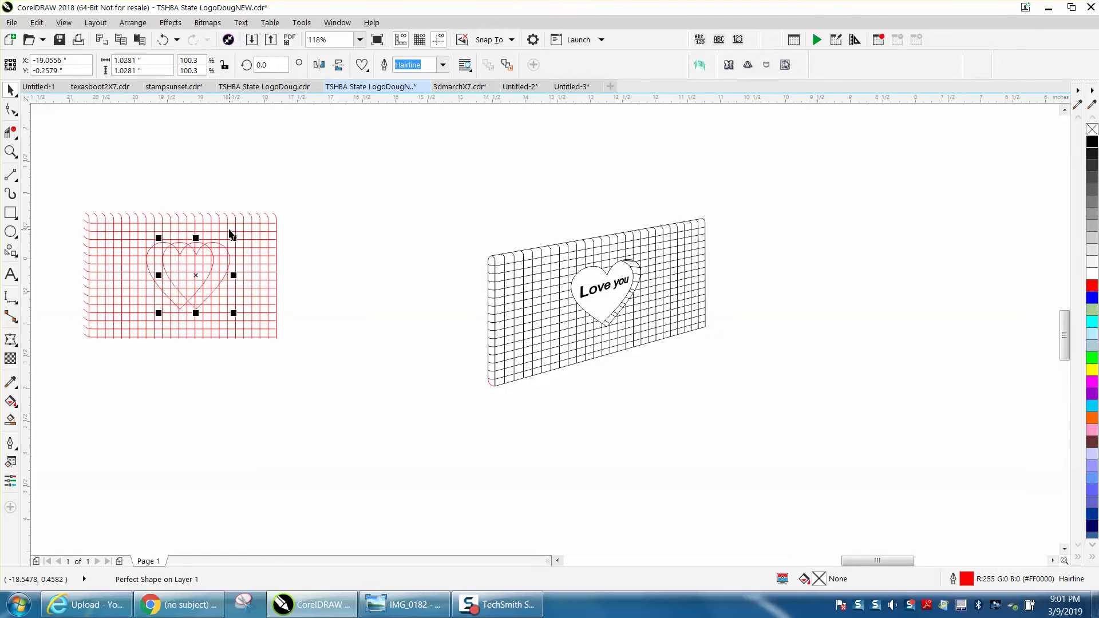
{"action": "key", "text": "Right"}
{"action": "key", "text": "Right"}
{"action": "key", "text": "Right"}
{"action": "key", "text": "Right"}
{"action": "key", "text": "Right"}
{"action": "key", "text": "Right"}
{"action": "key", "text": "Right"}
{"action": "key", "text": "Right"}
{"action": "key", "text": "Right"}
{"action": "key", "text": "Right"}
{"action": "key", "text": "Right"}
{"action": "key", "text": "Right"}
{"action": "key", "text": "Right"}
{"action": "key", "text": "Right"}
{"action": "key", "text": "Right"}
{"action": "key", "text": "Right"}
{"action": "key", "text": "Right"}
{"action": "key", "text": "Right"}
{"action": "key", "text": "Right"}
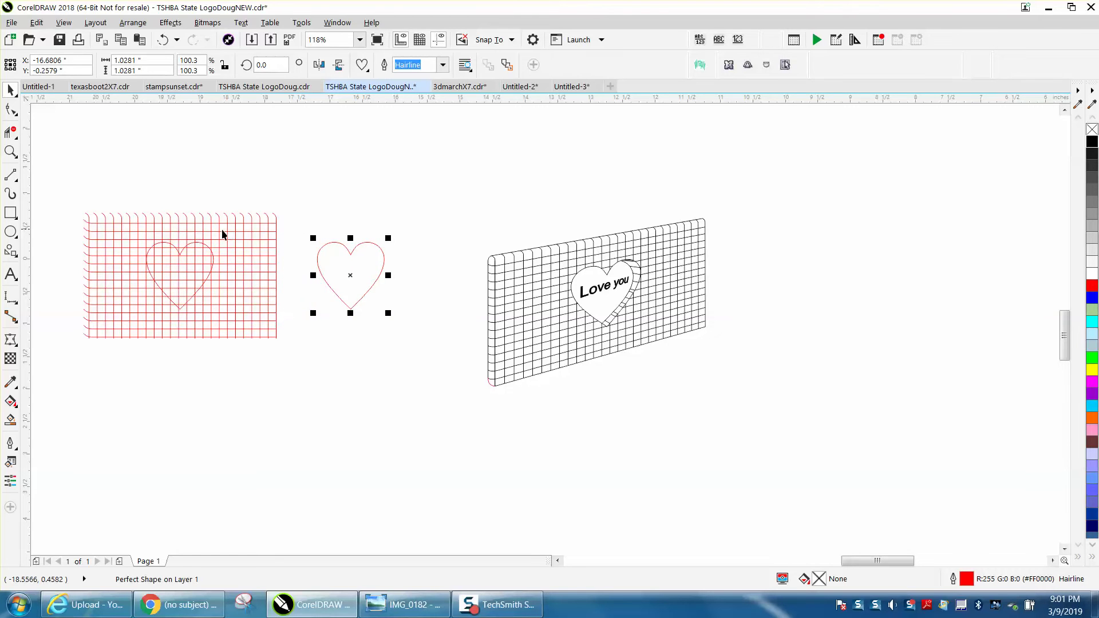
{"action": "left_click_drag", "start_coordinate": [51, 193], "coordinate": [289, 359]}
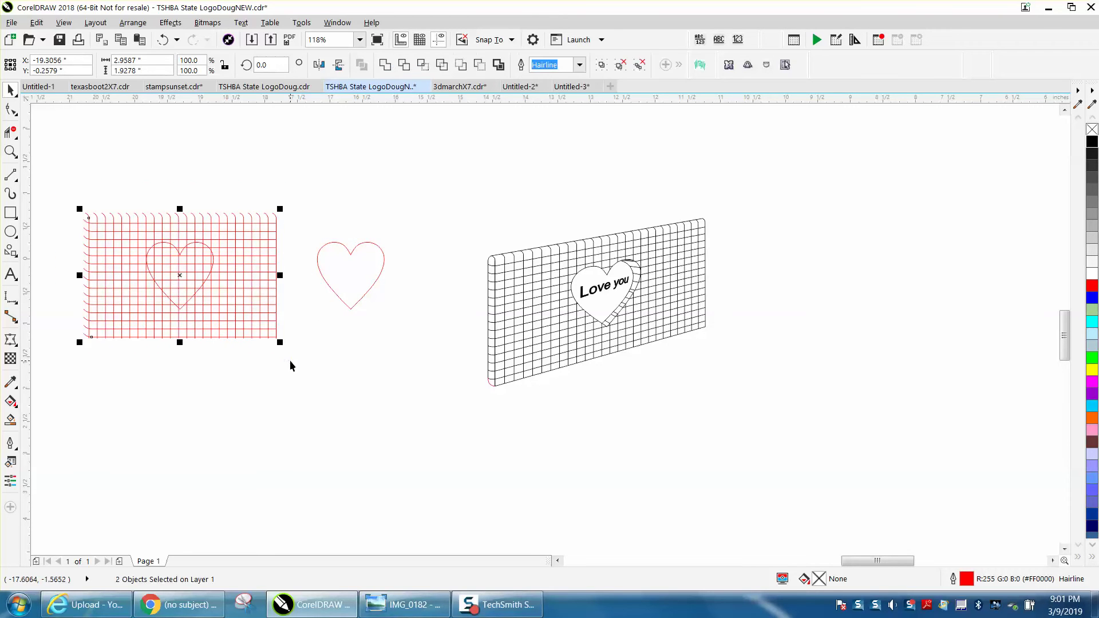
{"action": "left_click", "coordinate": [481, 66]}
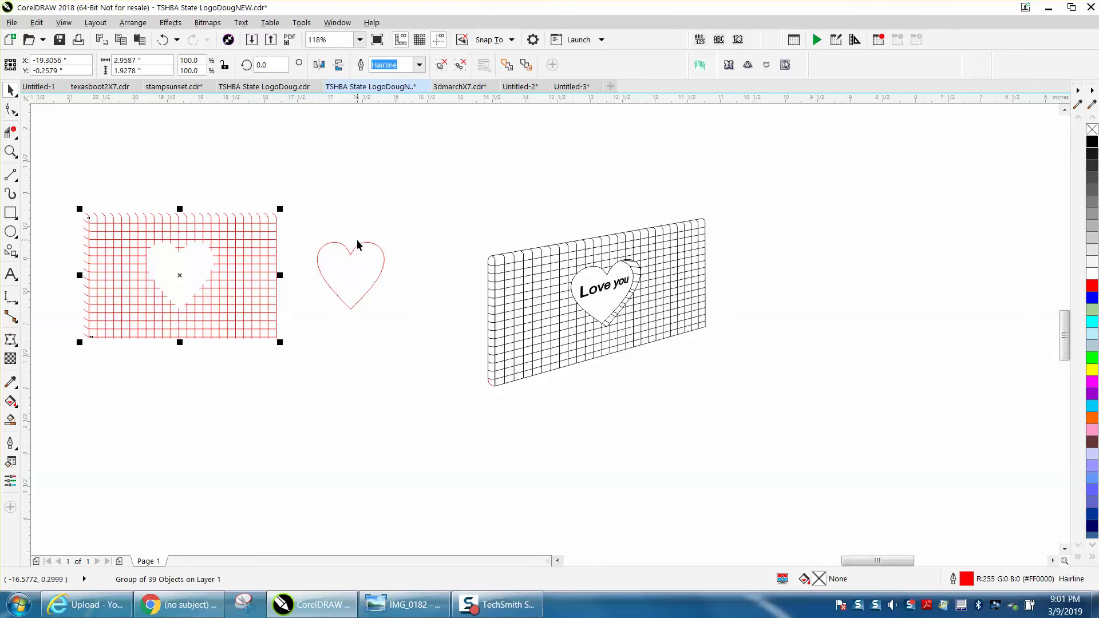
- Nudge the spare heart outline left to line it up with the hole
{"action": "left_click", "coordinate": [361, 243]}
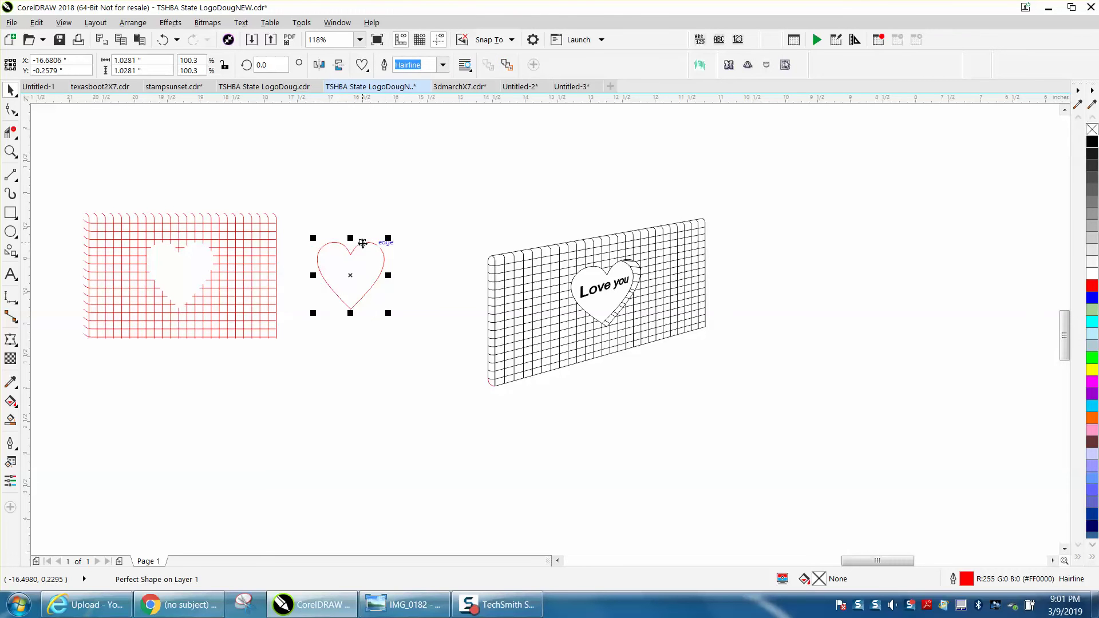
{"action": "key", "text": "Left"}
{"action": "key", "text": "Left"}
{"action": "key", "text": "Left"}
{"action": "key", "text": "Left"}
{"action": "key", "text": "Left"}
{"action": "key", "text": "Left"}
{"action": "key", "text": "Left"}
{"action": "key", "text": "Left"}
{"action": "key", "text": "Left"}
{"action": "key", "text": "Left"}
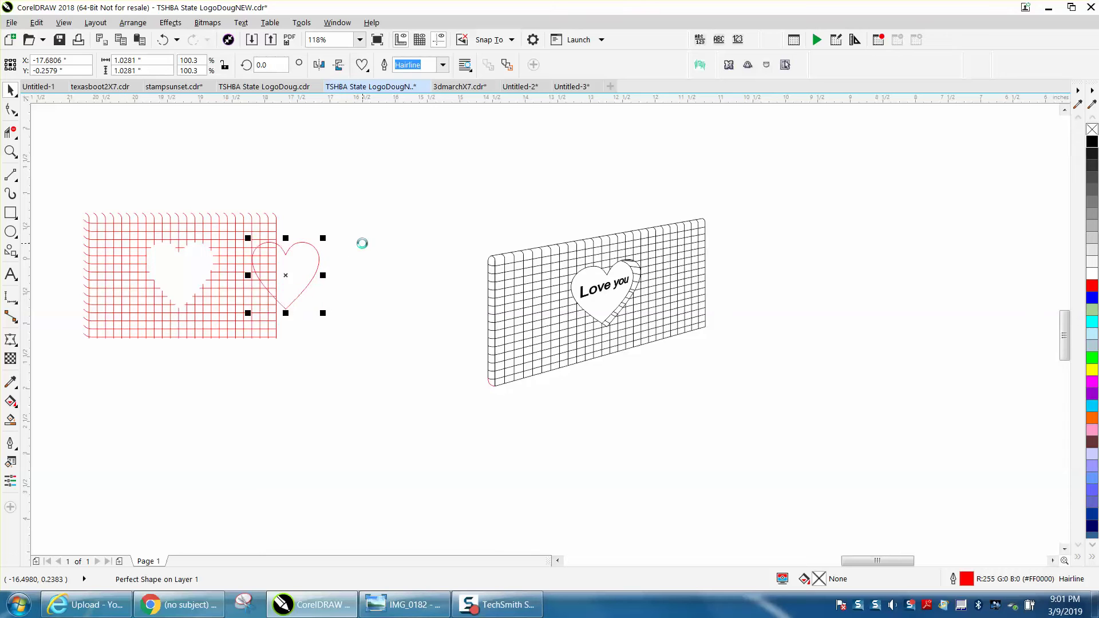
{"action": "key", "text": "Left"}
{"action": "key", "text": "Left"}
{"action": "key", "text": "Left"}
{"action": "key", "text": "Left"}
{"action": "key", "text": "Left"}
{"action": "key", "text": "Left"}
{"action": "key", "text": "Left"}
{"action": "key", "text": "Left"}
{"action": "key", "text": "Left"}
{"action": "key", "text": "Left"}
{"action": "key", "text": "Left"}
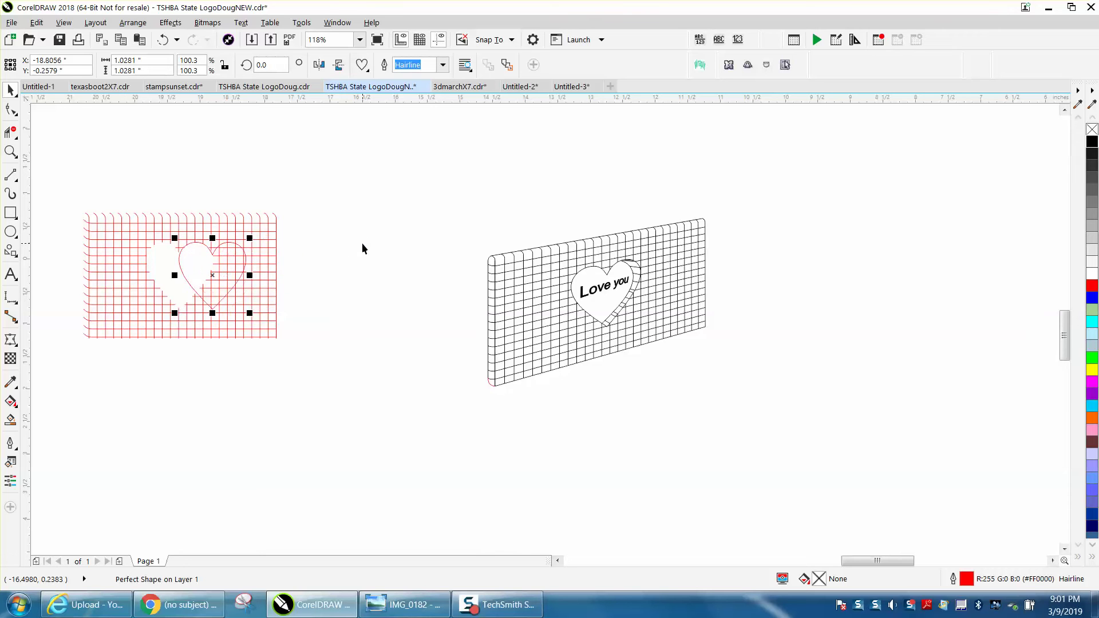
{"action": "key", "text": "Left"}
{"action": "key", "text": "Left"}
{"action": "key", "text": "Left"}
{"action": "key", "text": "Left"}
{"action": "key", "text": "Left"}
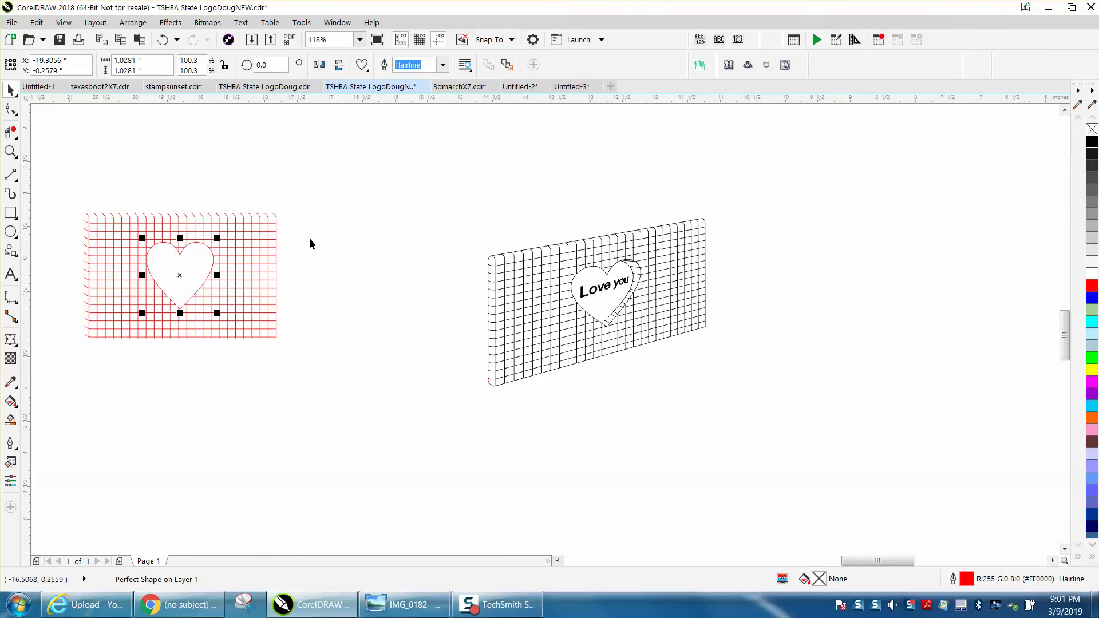
- Group the red grid and its heart together
{"action": "left_click_drag", "start_coordinate": [63, 201], "coordinate": [318, 341]}
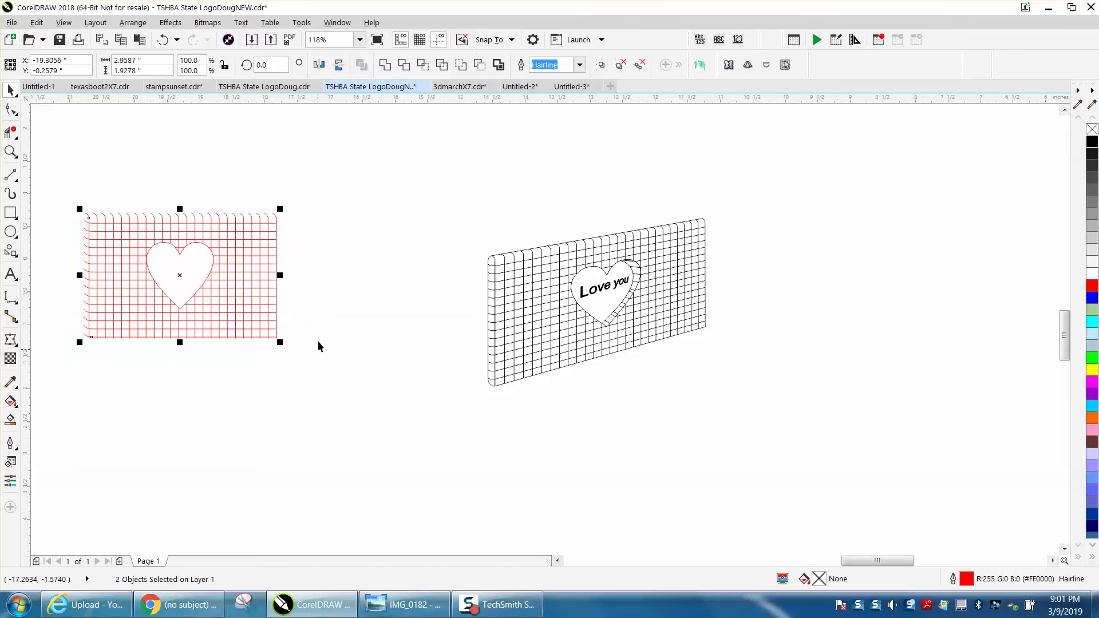
{"action": "key", "text": "ctrl+plus"}
{"action": "left_click", "coordinate": [133, 22]}
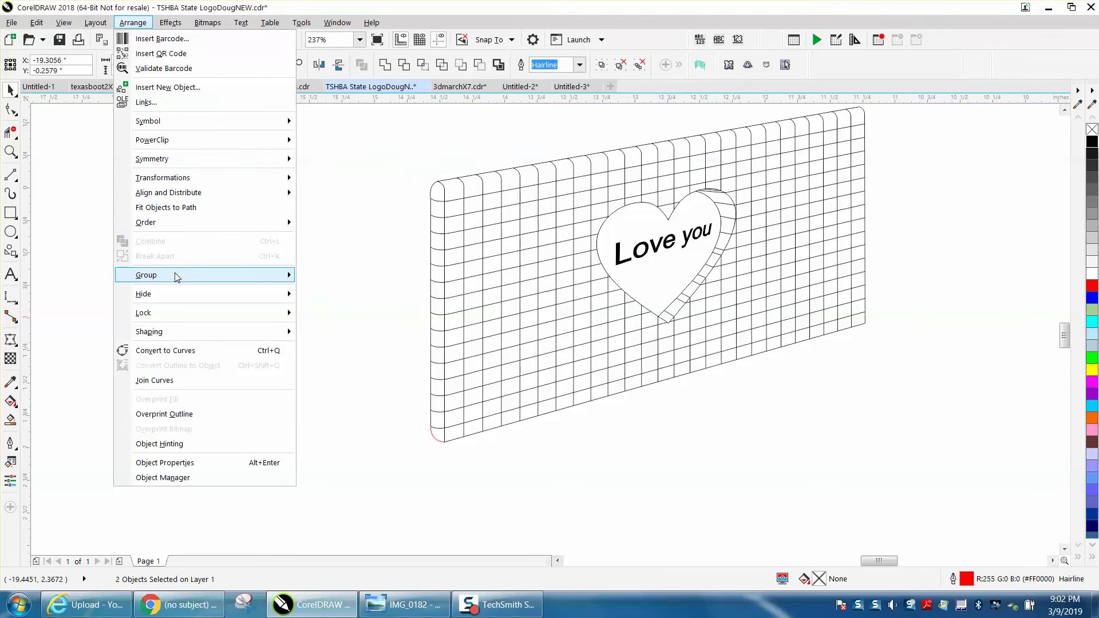
{"action": "mouse_move", "coordinate": [173, 275]}
{"action": "left_click", "coordinate": [332, 276]}
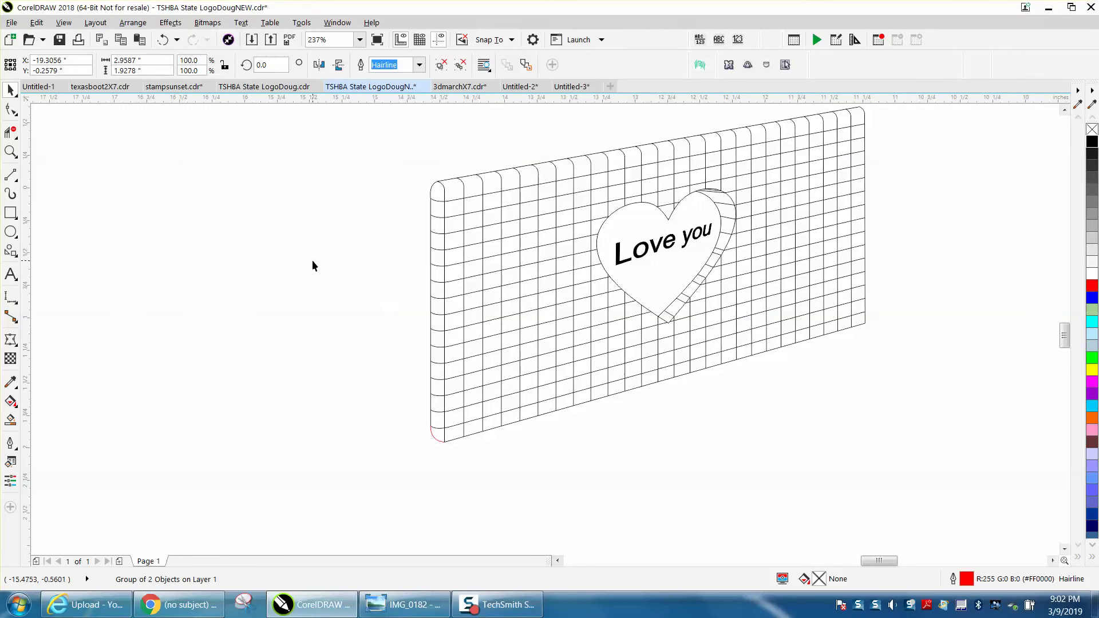
{"action": "scroll", "coordinate": [320, 262], "scroll_direction": "down", "scroll_amount": 4}
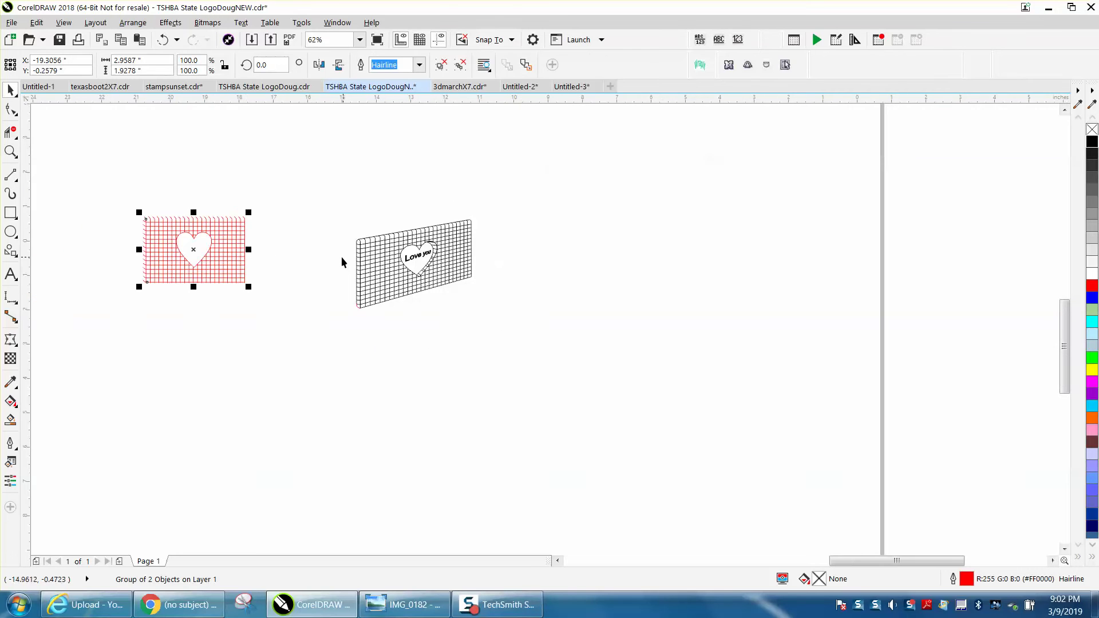
- Apply Effects > Add Perspective to the zoomed-in grid group
{"action": "left_click", "coordinate": [179, 27]}
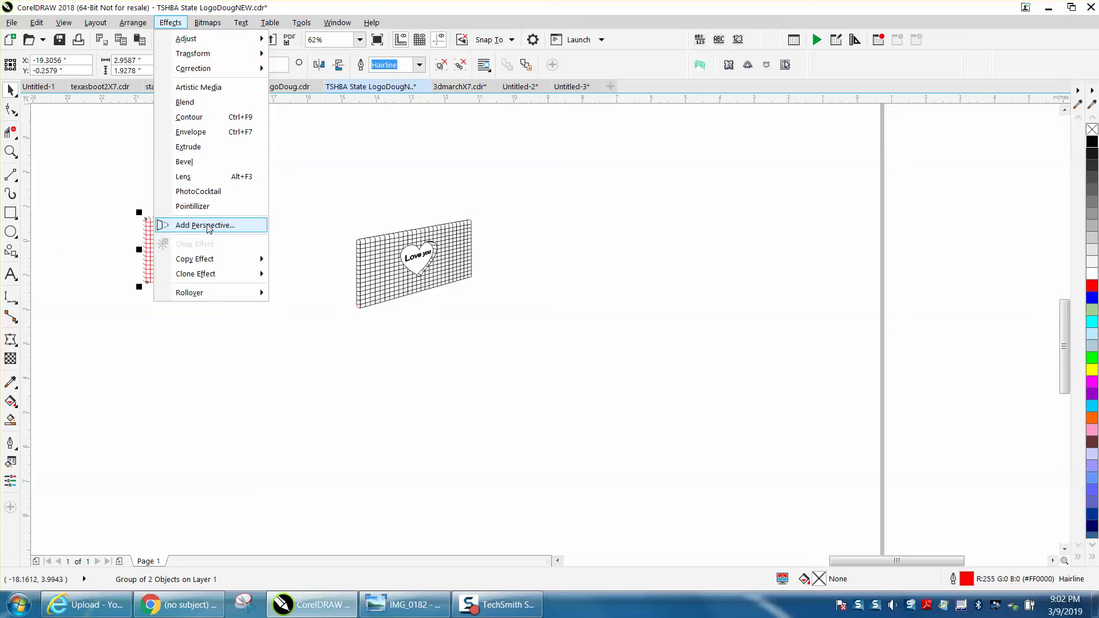
{"action": "left_click", "coordinate": [10, 152]}
{"action": "left_click_drag", "start_coordinate": [128, 204], "coordinate": [328, 314]}
{"action": "left_click", "coordinate": [11, 90]}
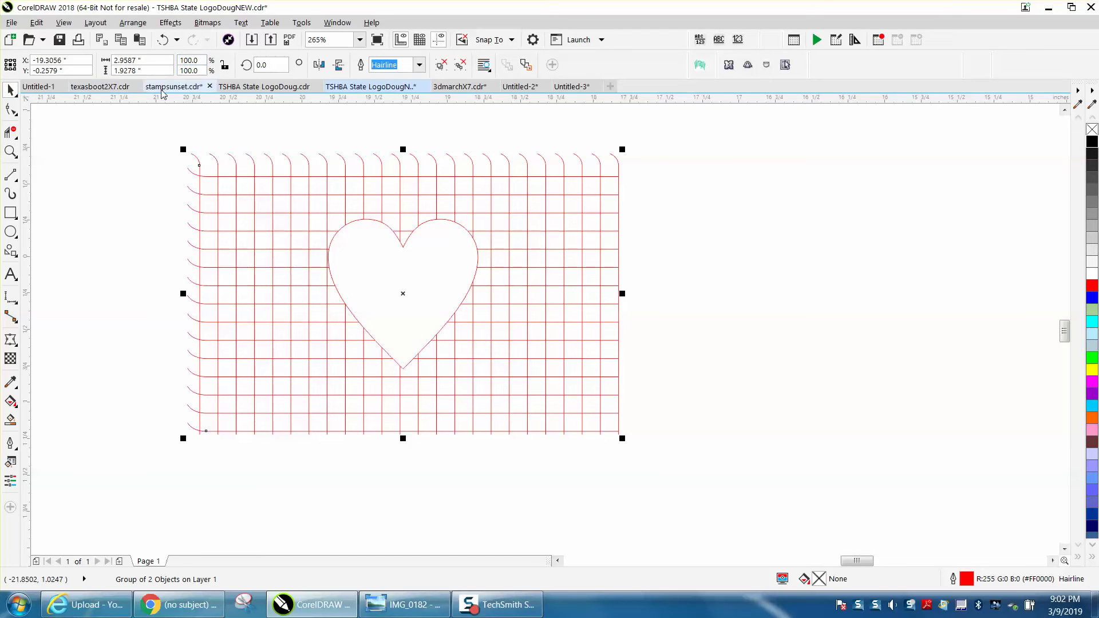
{"action": "left_click", "coordinate": [170, 23]}
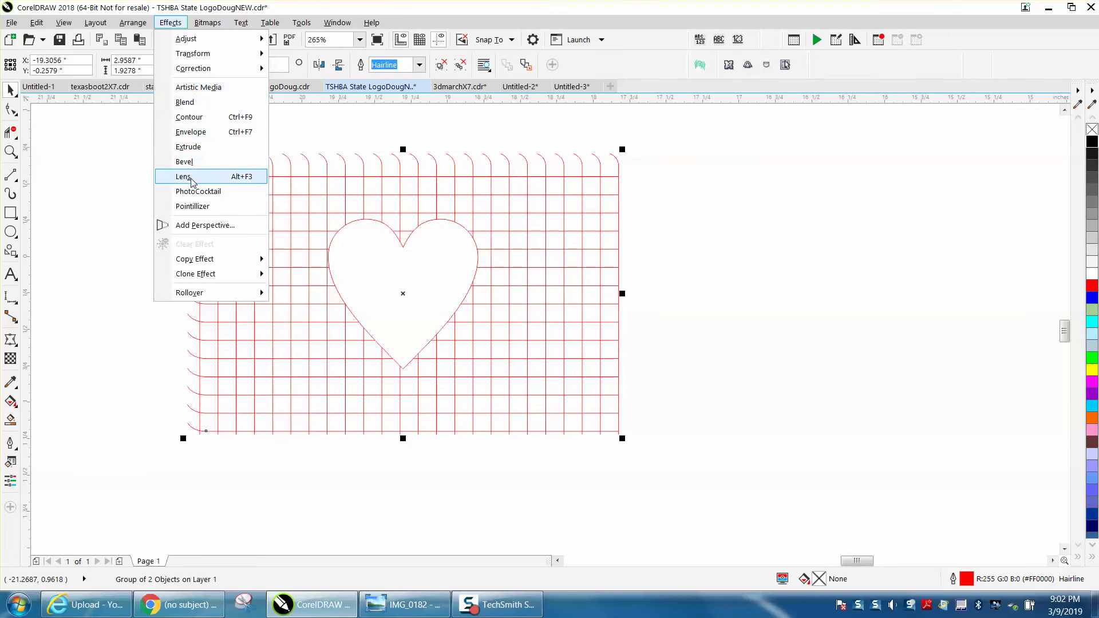
{"action": "left_click", "coordinate": [205, 225]}
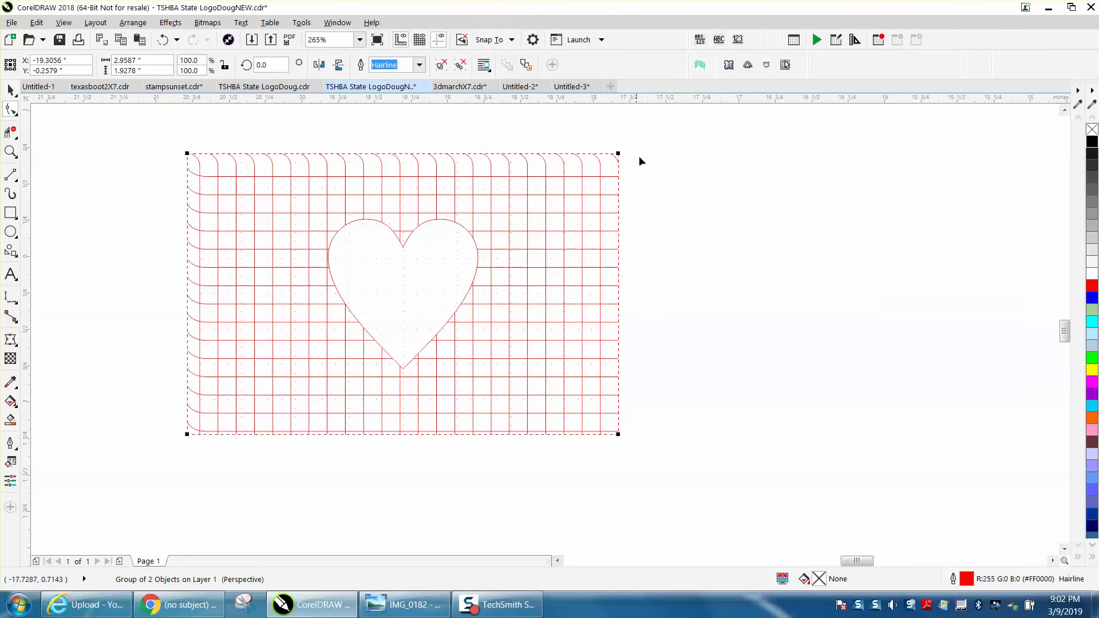
{"action": "scroll", "coordinate": [640, 161], "scroll_direction": "down", "scroll_amount": 2}
- Drag the right-hand perspective corners up and inward to tilt the grid panel
{"action": "left_click_drag", "start_coordinate": [622, 162], "coordinate": [607, 120]}
{"action": "left_click_drag", "start_coordinate": [623, 296], "coordinate": [619, 234]}
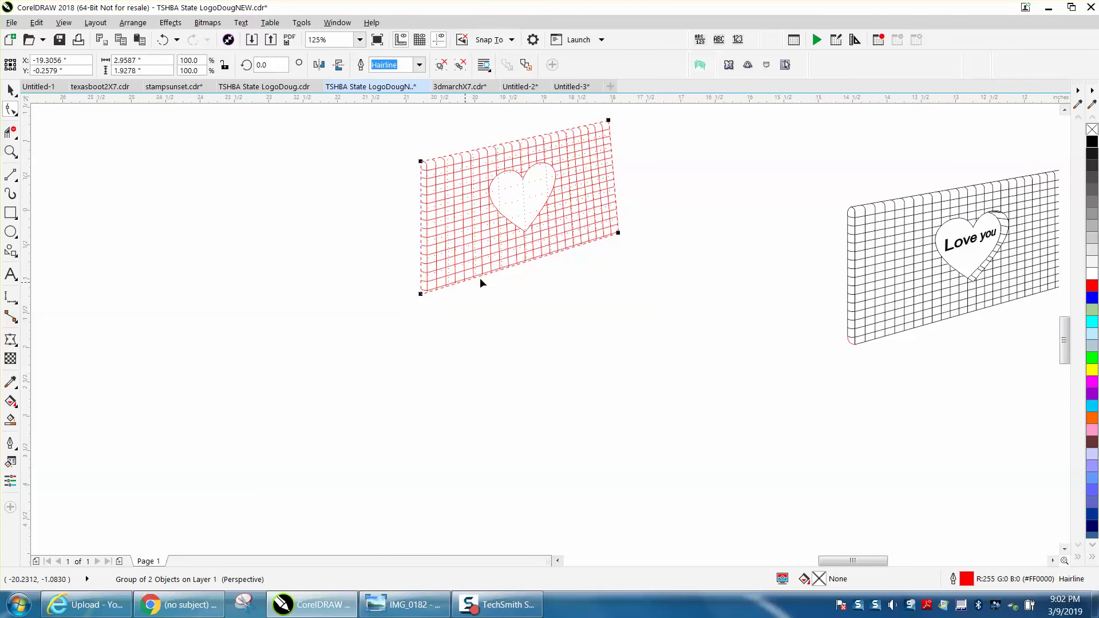
{"action": "left_click_drag", "start_coordinate": [618, 234], "coordinate": [603, 234]}
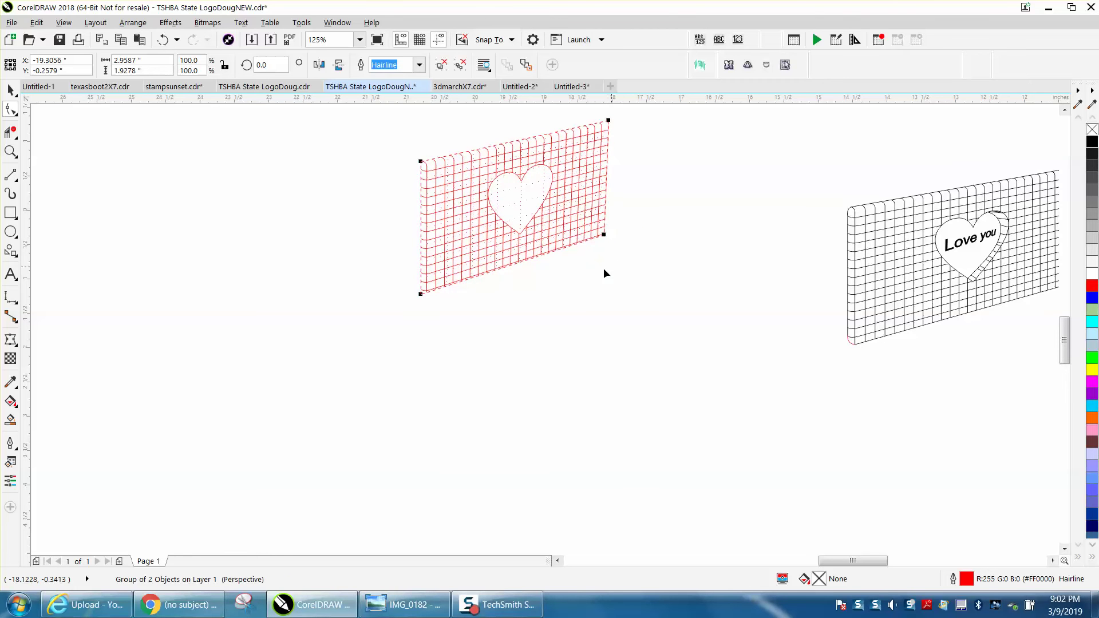
- Select the perspective grid group and zoom in on the red grid
{"action": "left_click", "coordinate": [10, 152]}
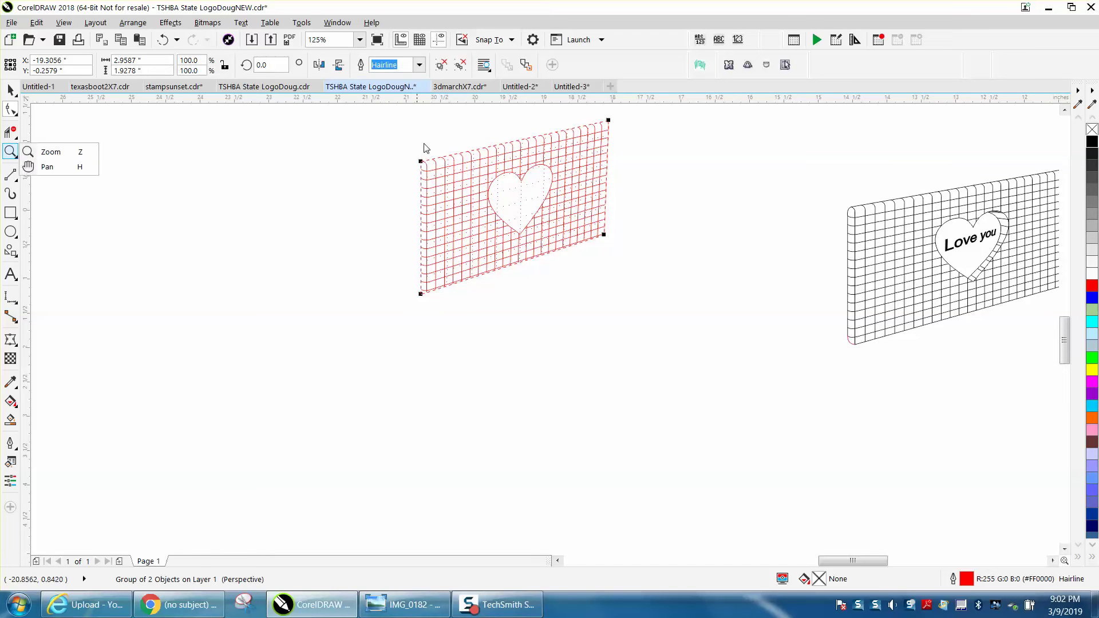
{"action": "left_click", "coordinate": [11, 90]}
{"action": "left_click", "coordinate": [40, 90]}
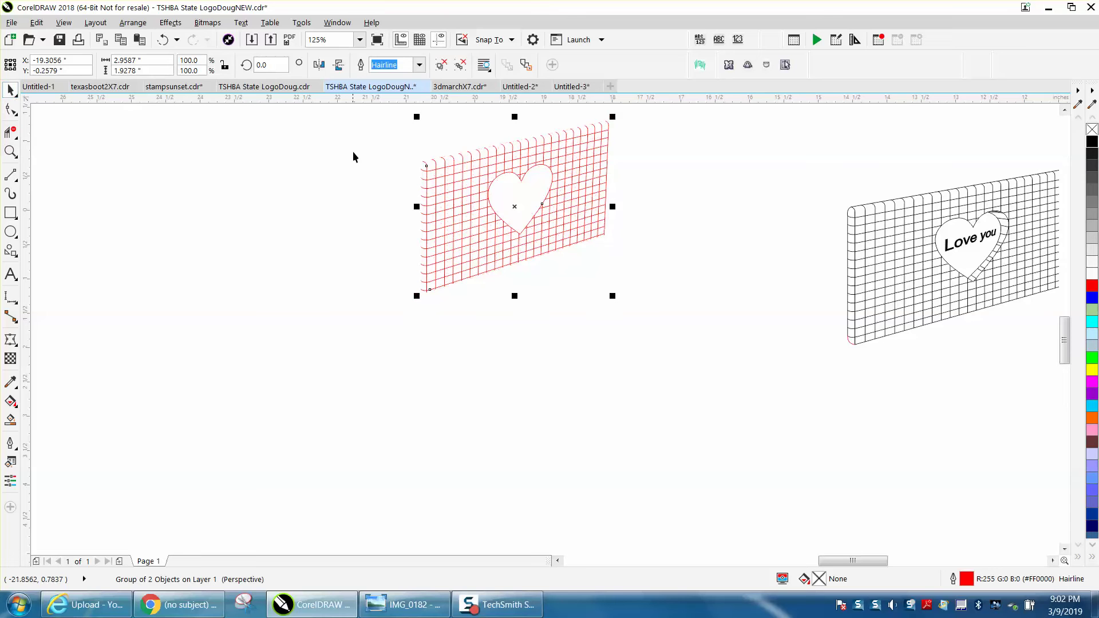
{"action": "left_click", "coordinate": [10, 152]}
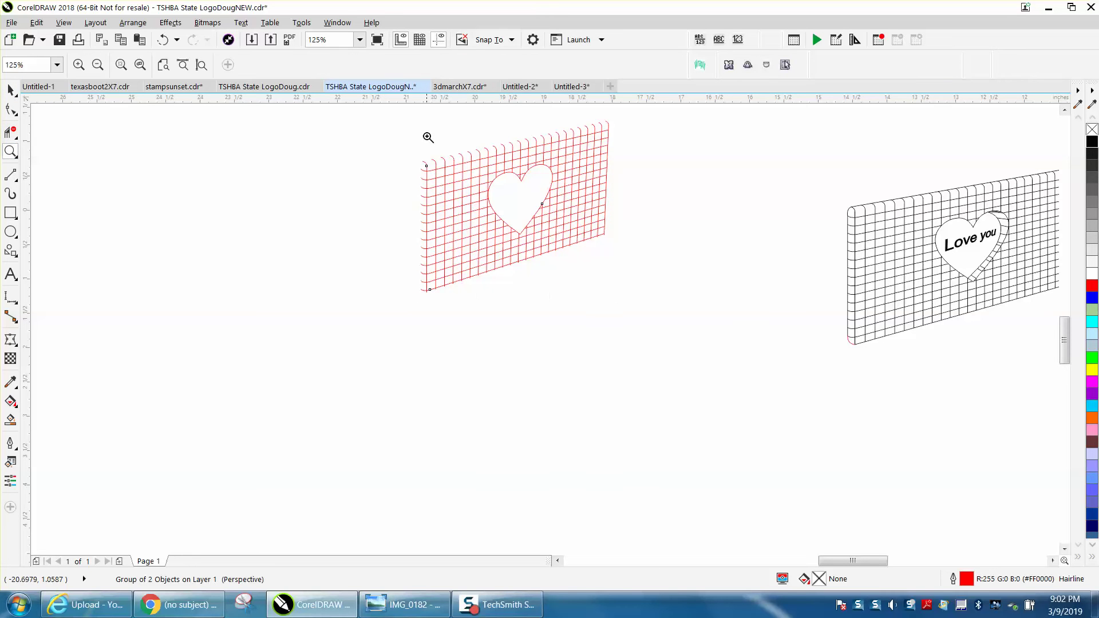
{"action": "left_click_drag", "start_coordinate": [410, 129], "coordinate": [590, 250]}
{"action": "scroll", "coordinate": [801, 298], "scroll_direction": "down", "scroll_amount": 3}
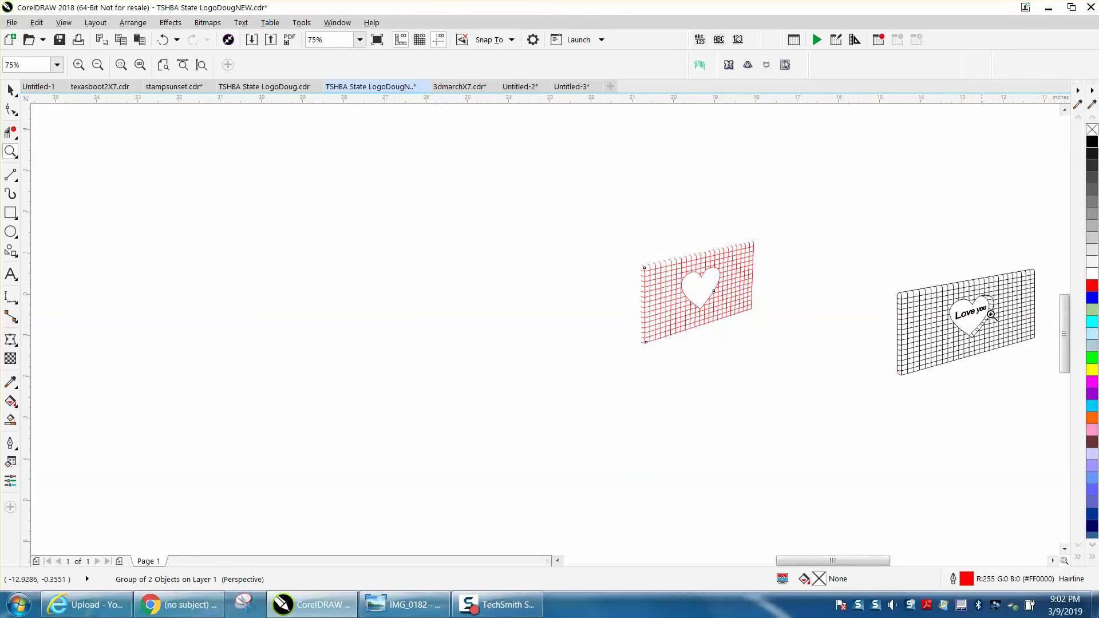
{"action": "scroll", "coordinate": [584, 299], "scroll_direction": "up", "scroll_amount": 6}
{"action": "scroll", "coordinate": [494, 273], "scroll_direction": "down", "scroll_amount": 6}
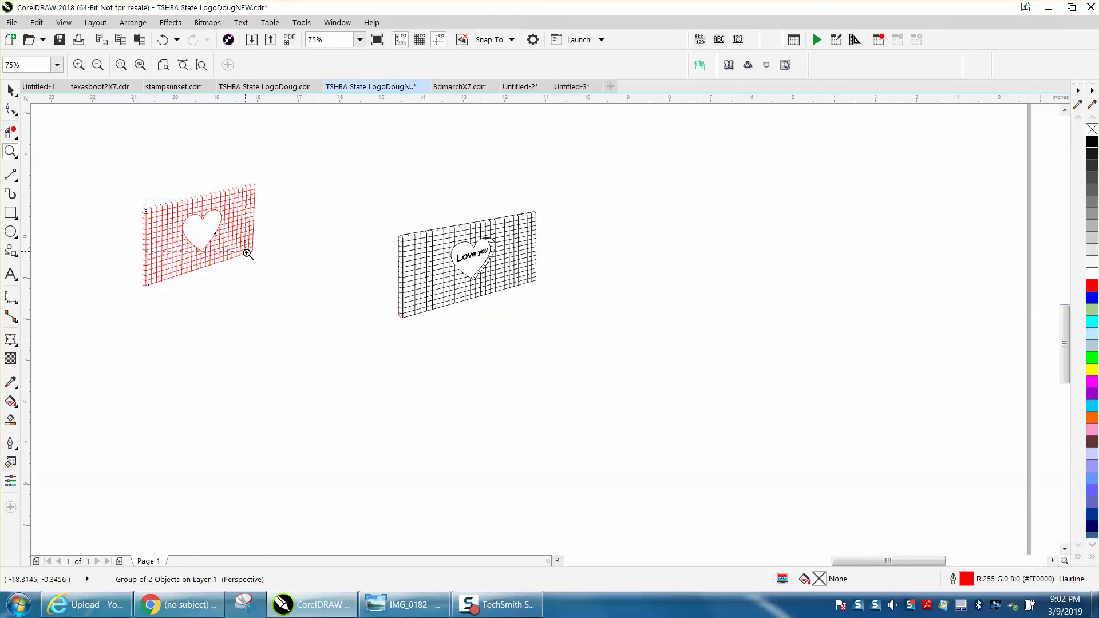
{"action": "scroll", "coordinate": [244, 250], "scroll_direction": "up", "scroll_amount": 6}
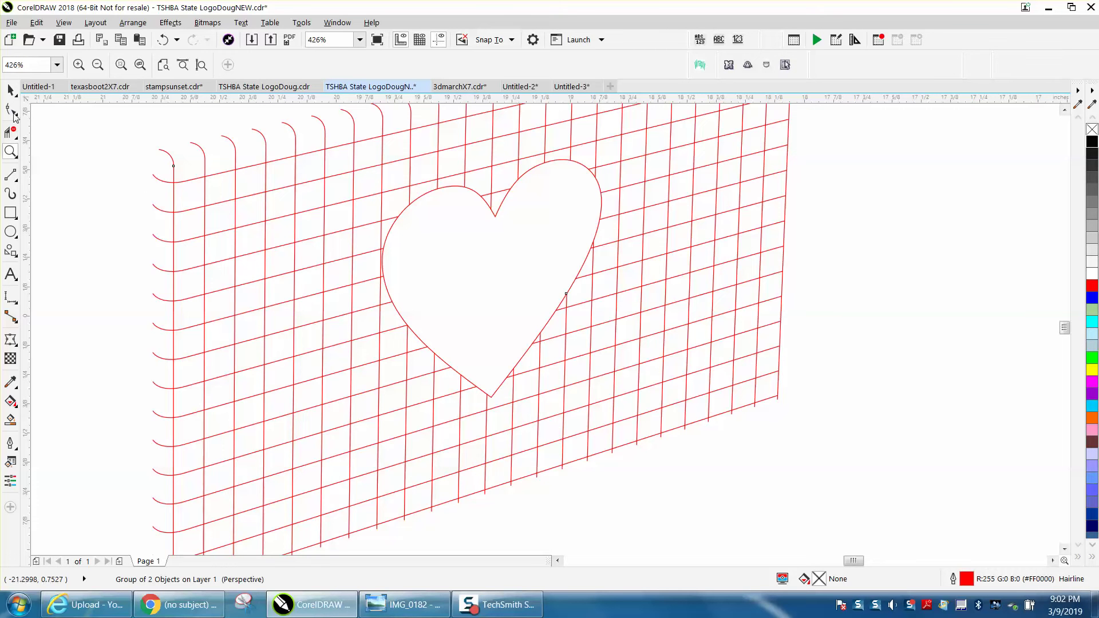
{"action": "left_click", "coordinate": [11, 90]}
- Ungroup the perspective grid and drag a copy of the heart off to the right
{"action": "left_click", "coordinate": [309, 138]}
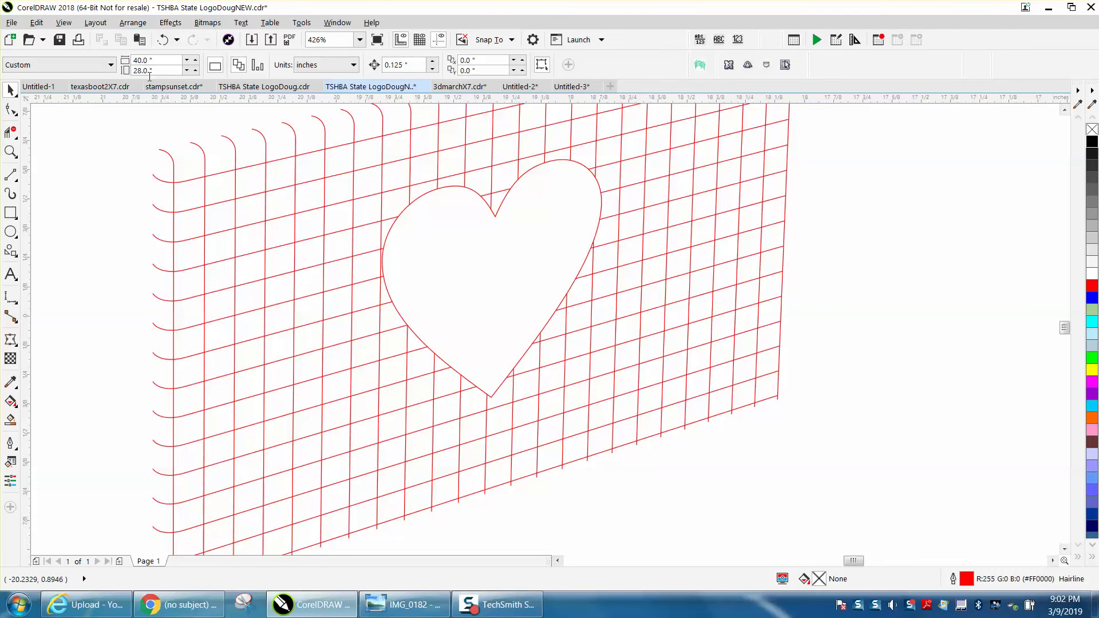
{"action": "left_click", "coordinate": [172, 168]}
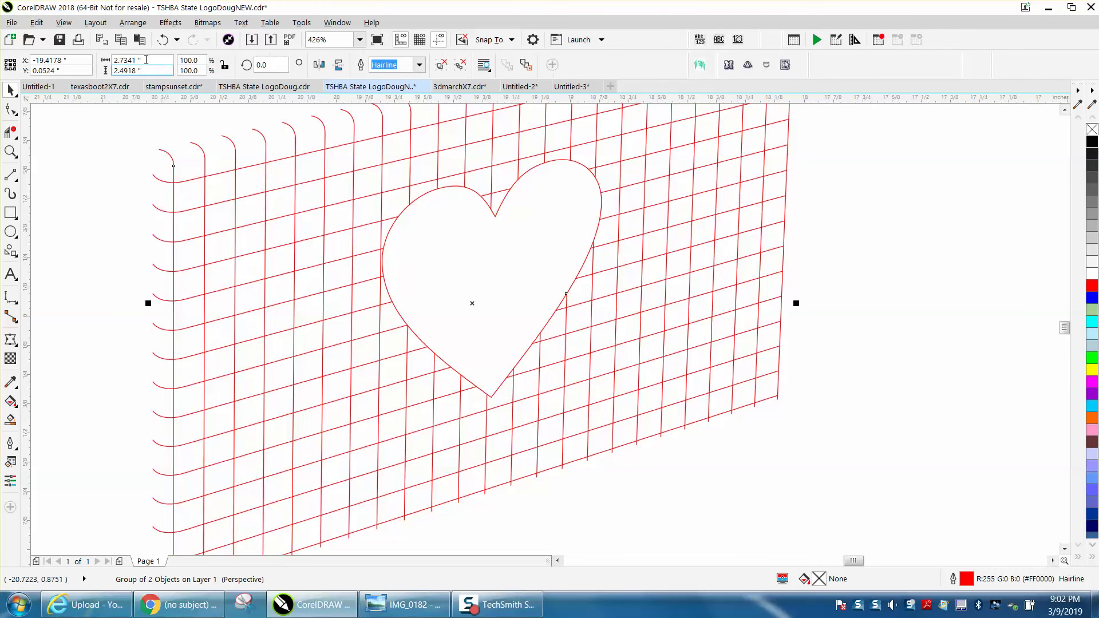
{"action": "left_click", "coordinate": [132, 22]}
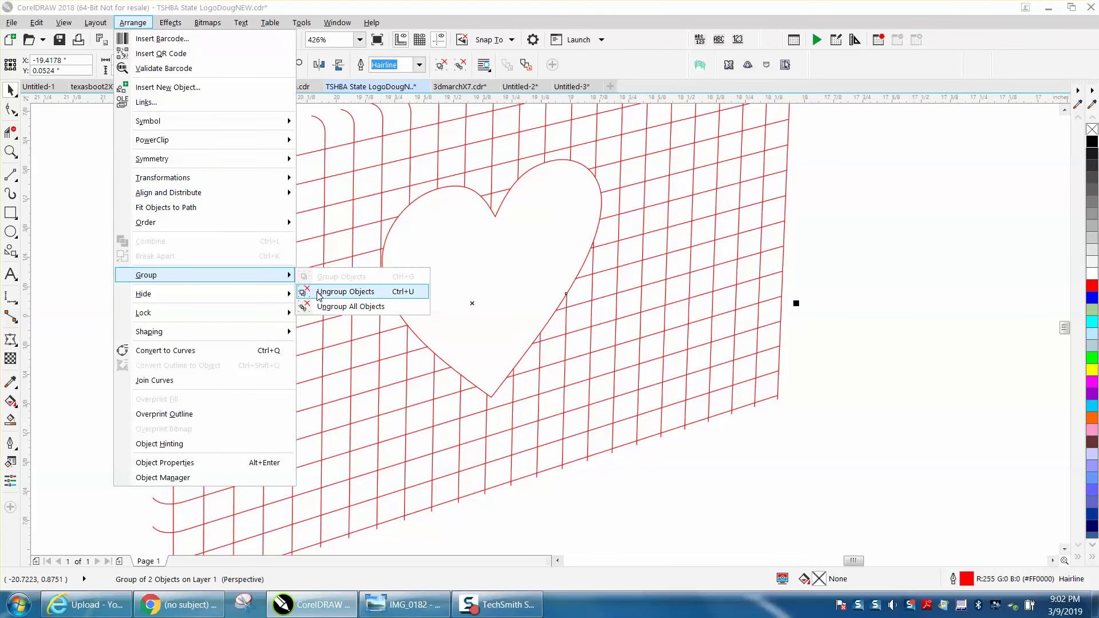
{"action": "left_click", "coordinate": [325, 292]}
{"action": "left_click", "coordinate": [530, 294]}
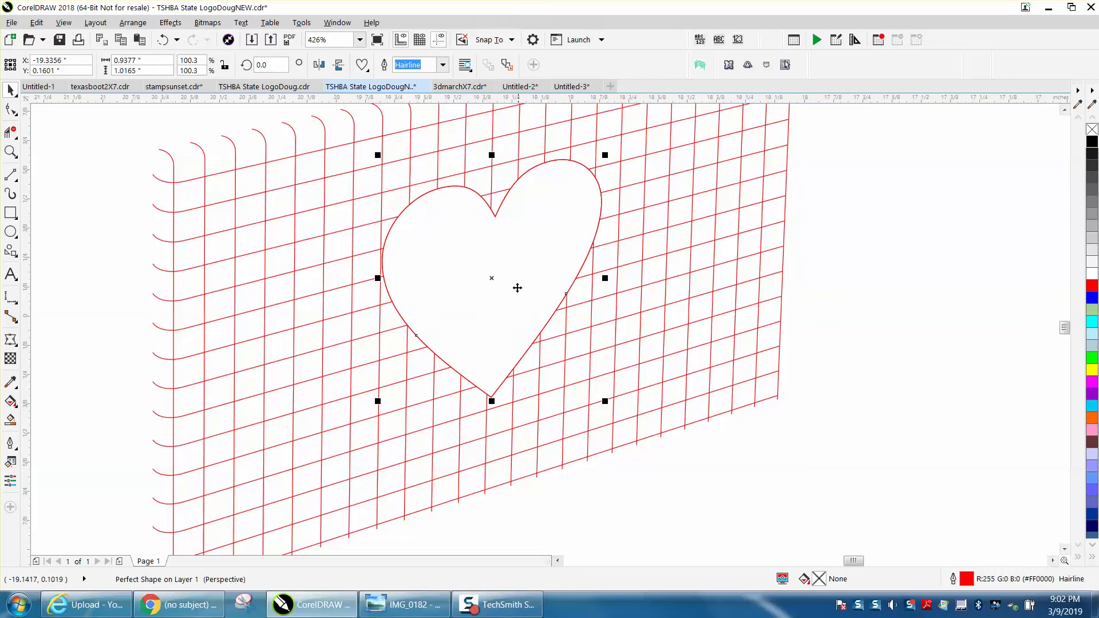
{"action": "left_click_drag", "start_coordinate": [492, 278], "coordinate": [963, 281]}
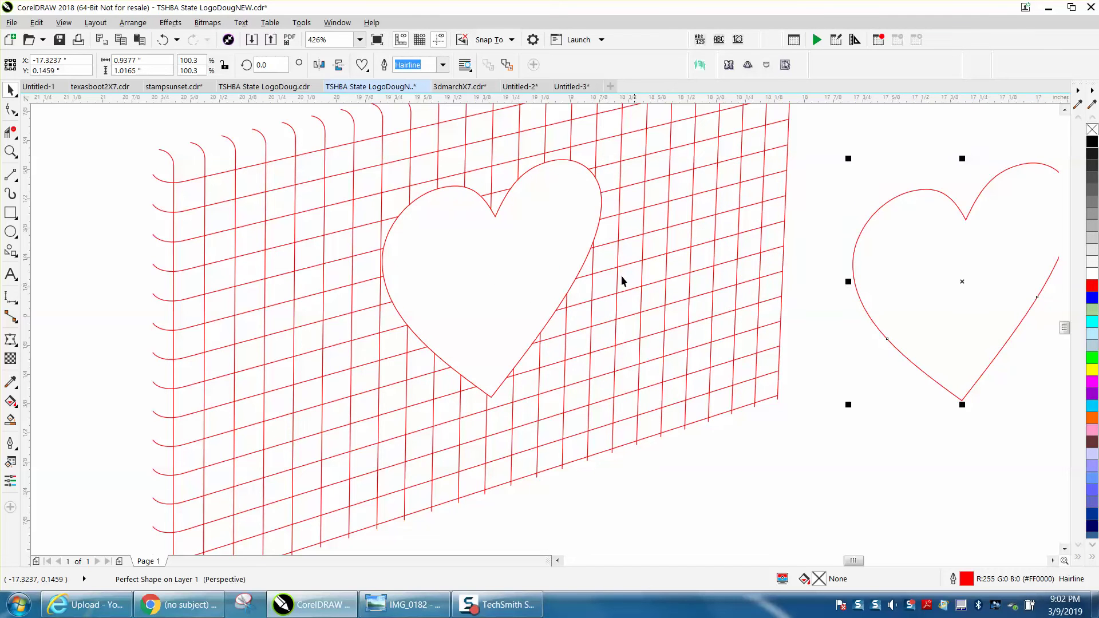
- Regroup the grid with its original heart
{"action": "left_click", "coordinate": [544, 267]}
{"action": "scroll", "coordinate": [304, 238], "scroll_direction": "down", "scroll_amount": 2}
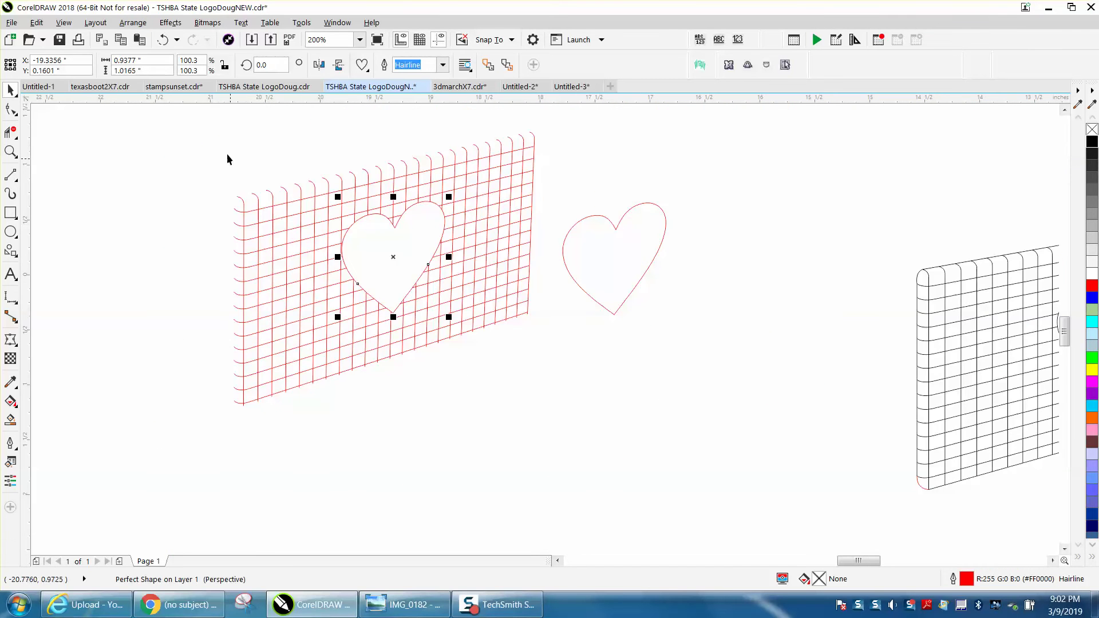
{"action": "left_click_drag", "start_coordinate": [198, 120], "coordinate": [566, 422]}
{"action": "left_click", "coordinate": [133, 23]}
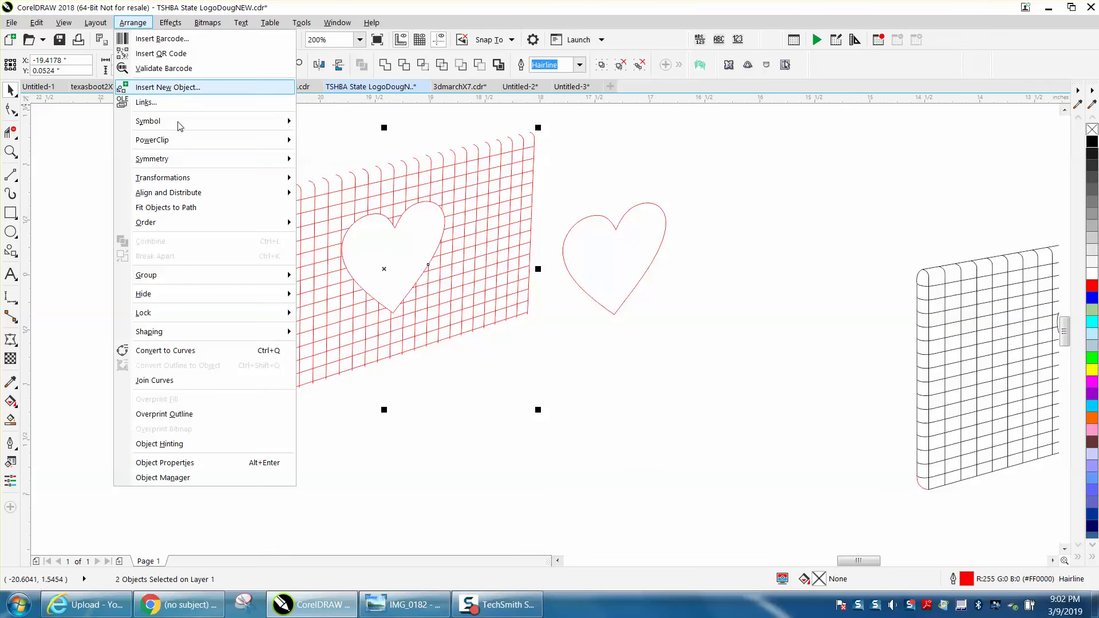
{"action": "mouse_move", "coordinate": [172, 277]}
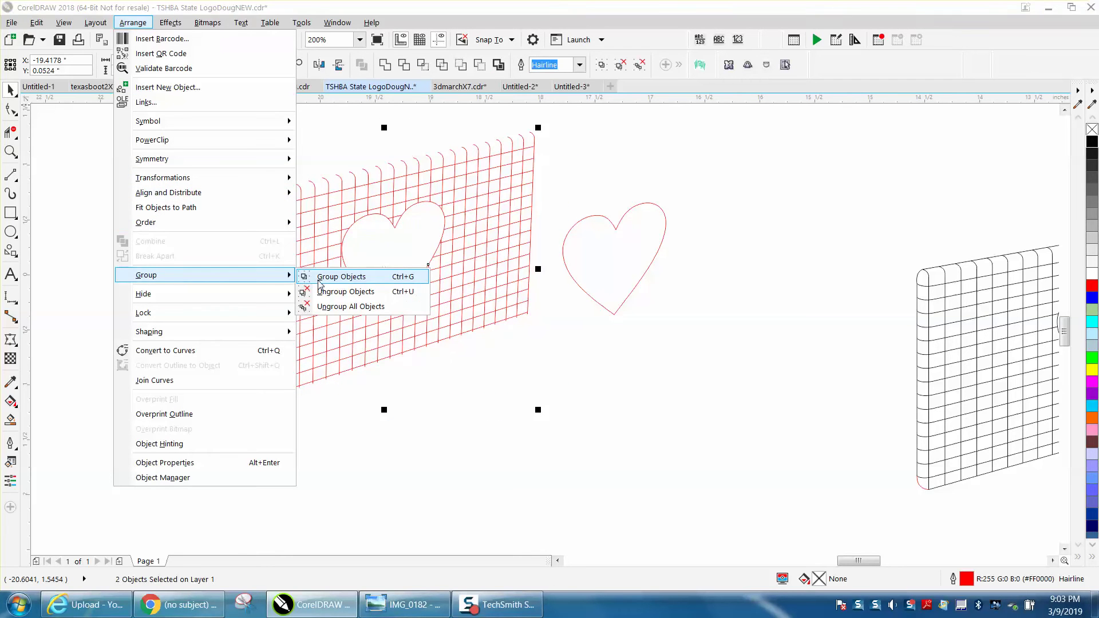
{"action": "left_click", "coordinate": [319, 282]}
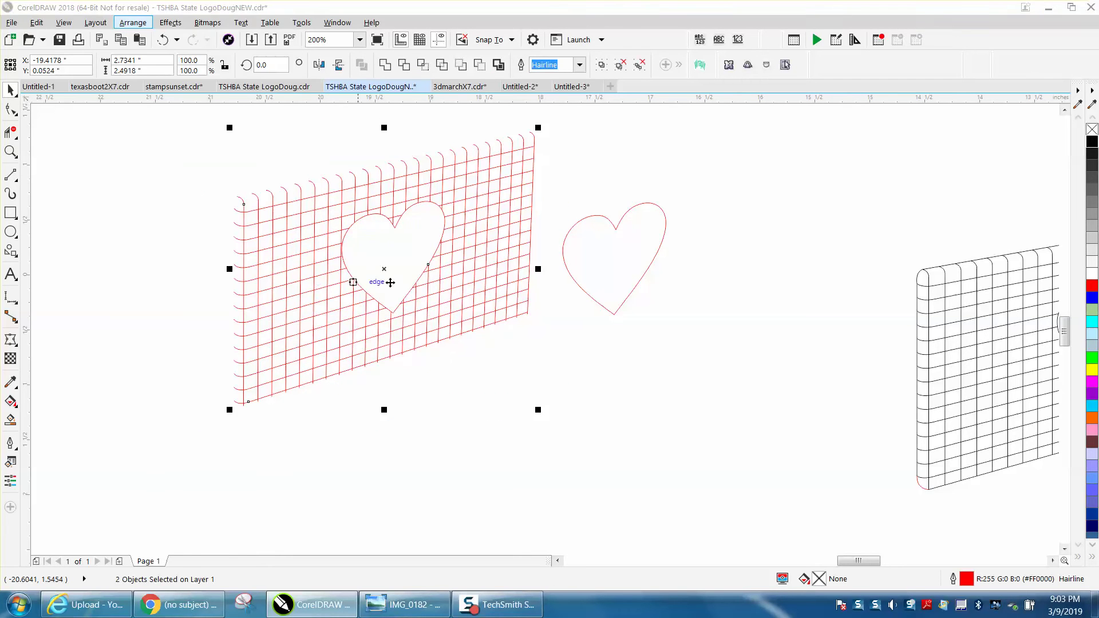
- Nudge the loose heart copy left until it sits beside the heart hole
{"action": "left_click", "coordinate": [581, 290]}
{"action": "key", "text": "Left"}
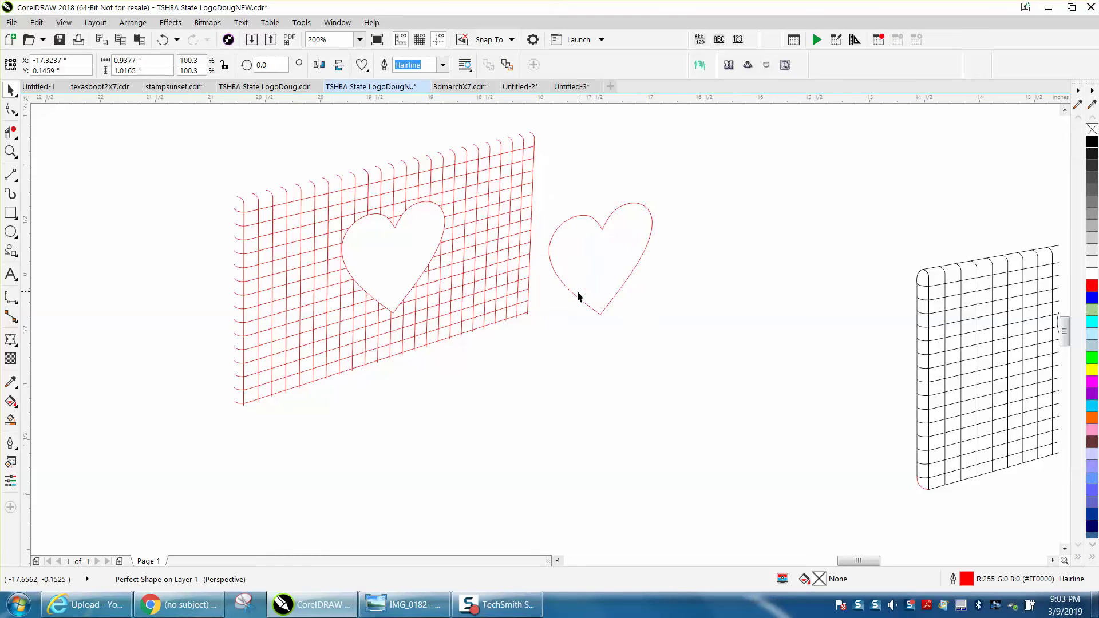
{"action": "key", "text": "Left"}
{"action": "key", "text": "Left"}
{"action": "key", "text": "Left"}
{"action": "key", "text": "Left"}
{"action": "key", "text": "Left"}
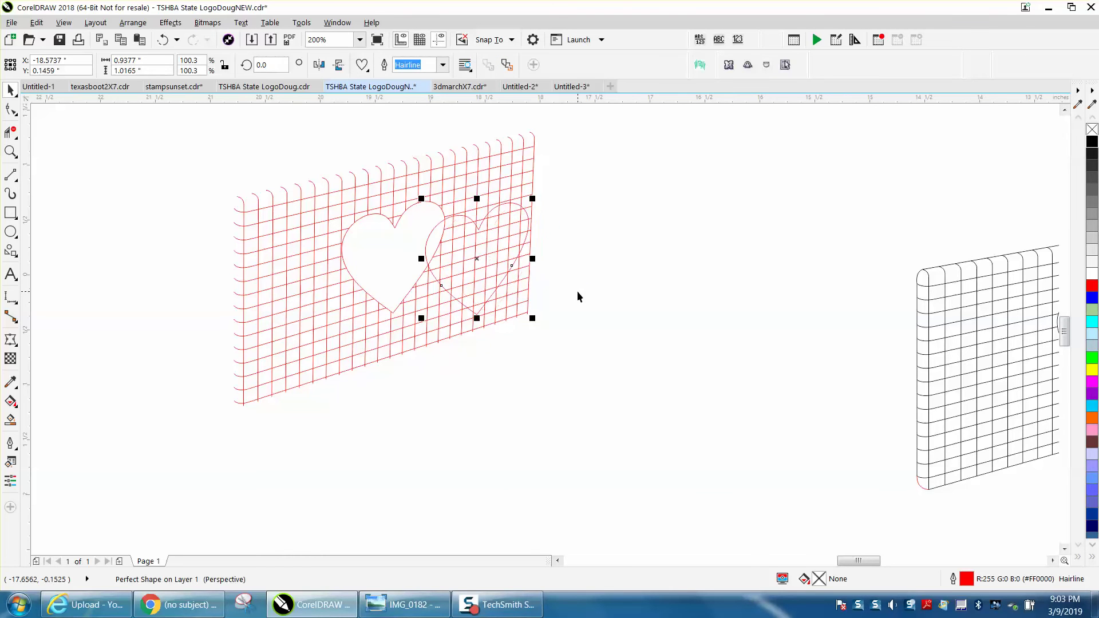
{"action": "key", "text": "Left"}
{"action": "key", "text": "Left"}
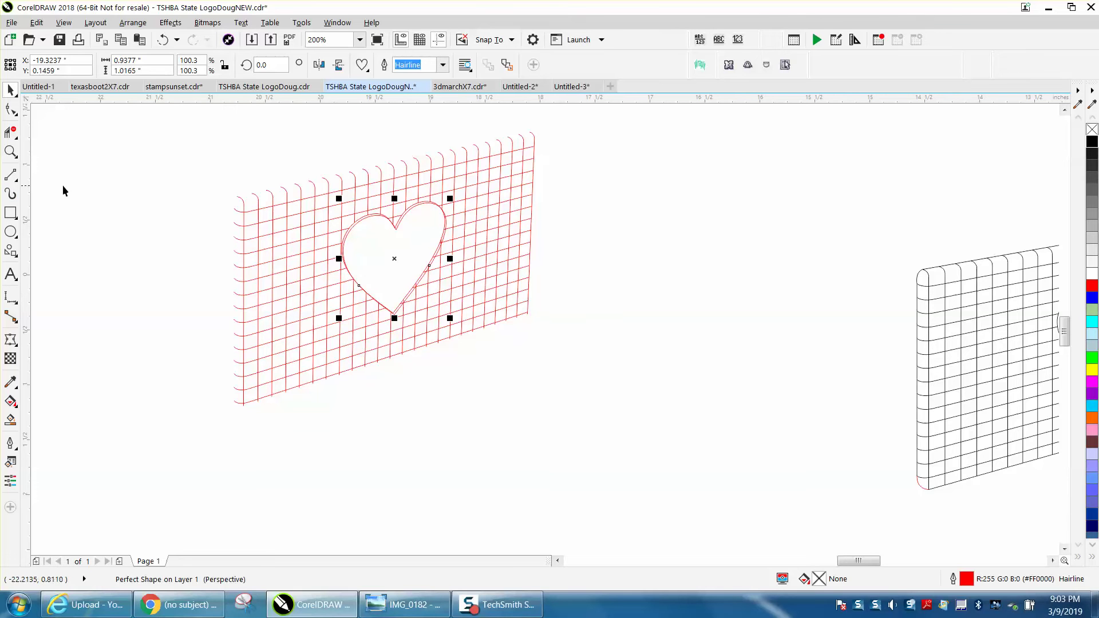
- Zoom in on the two hearts and set the loose copy against the hole
{"action": "left_click", "coordinate": [10, 151]}
{"action": "left_click_drag", "start_coordinate": [308, 167], "coordinate": [614, 408]}
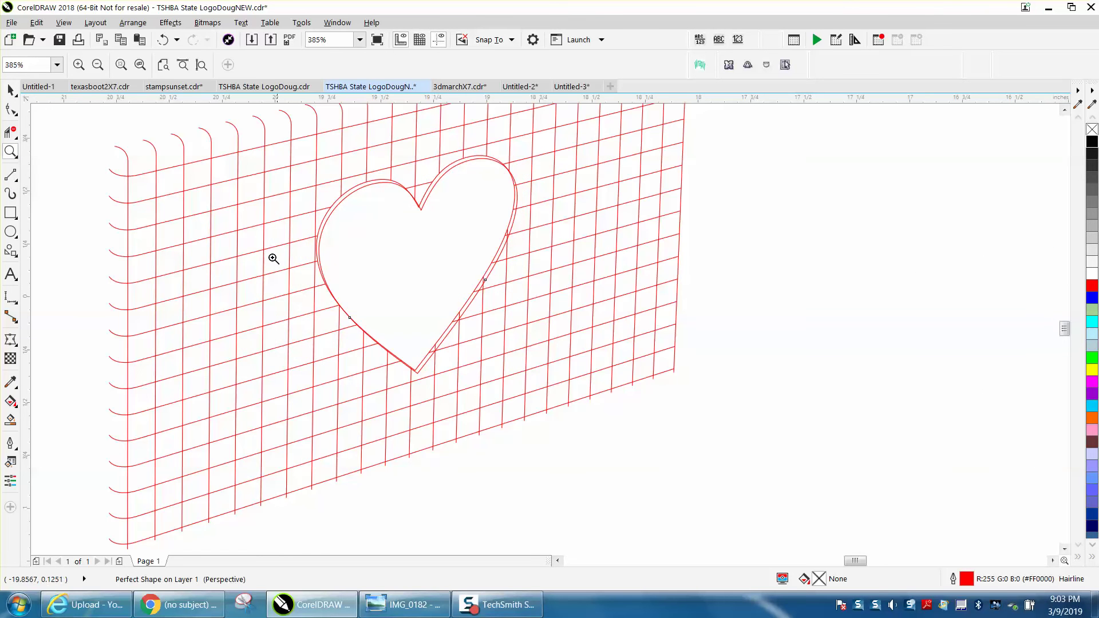
{"action": "left_click", "coordinate": [11, 89]}
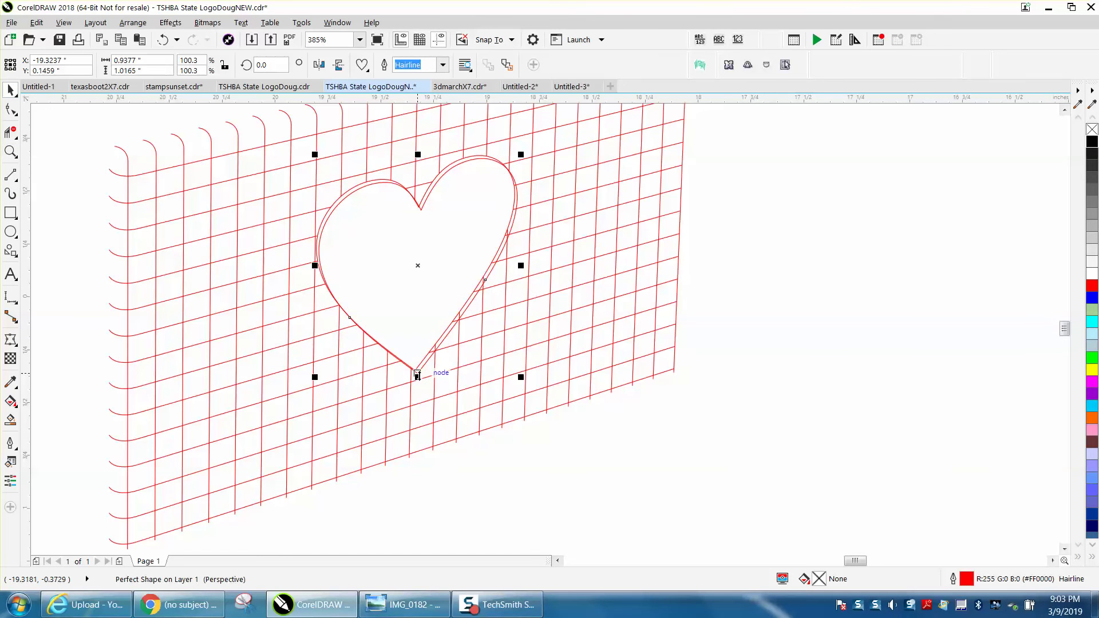
{"action": "left_click", "coordinate": [418, 370]}
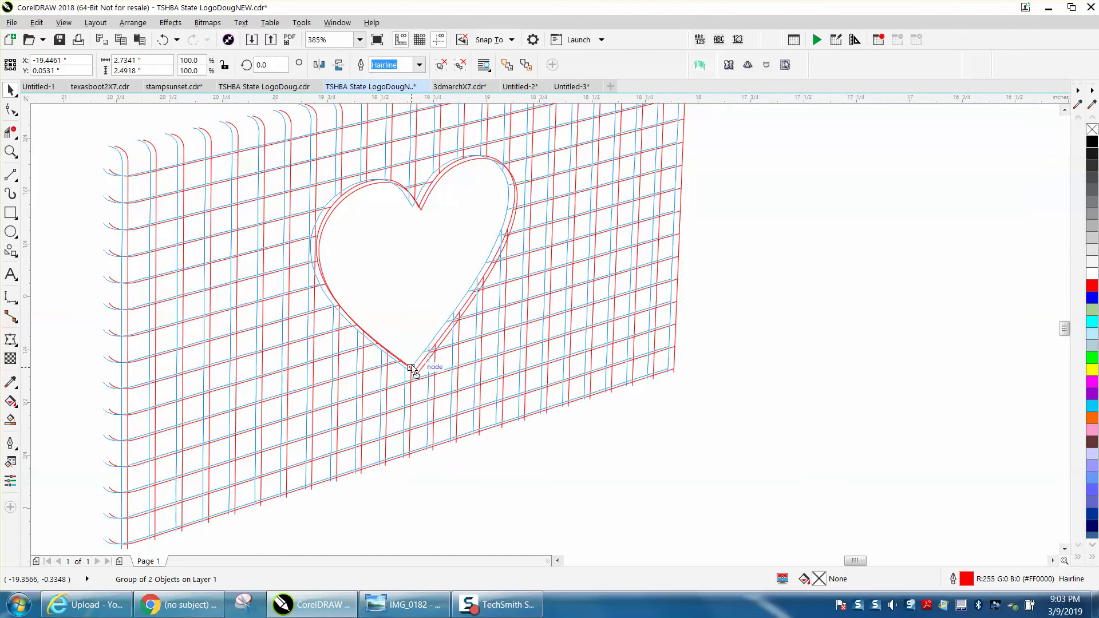
{"action": "left_click", "coordinate": [424, 349]}
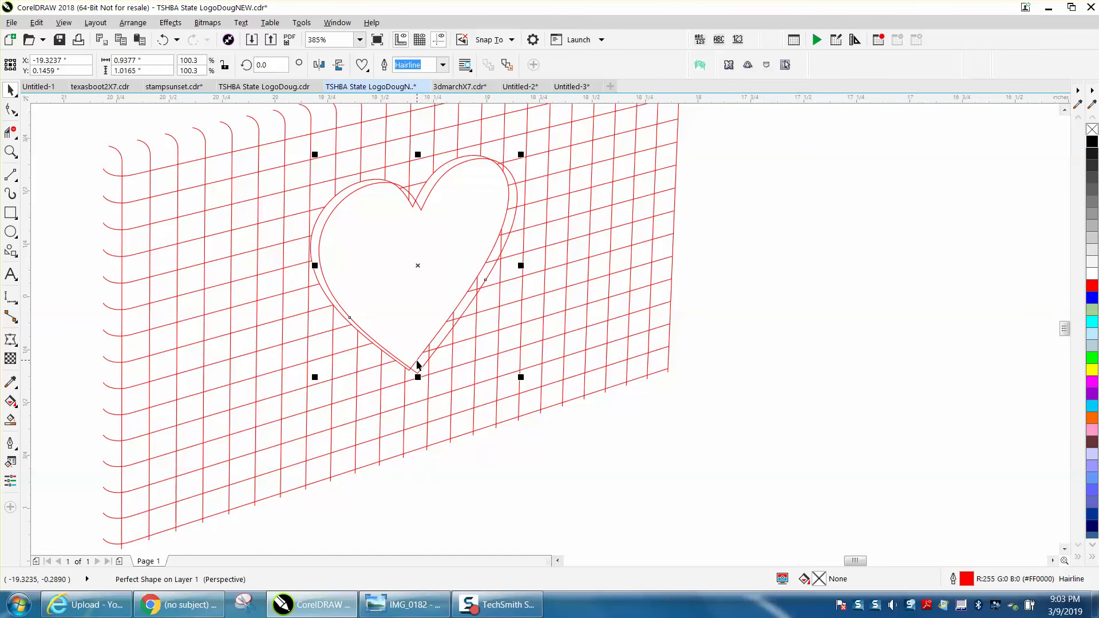
{"action": "left_click_drag", "start_coordinate": [412, 368], "coordinate": [410, 361]}
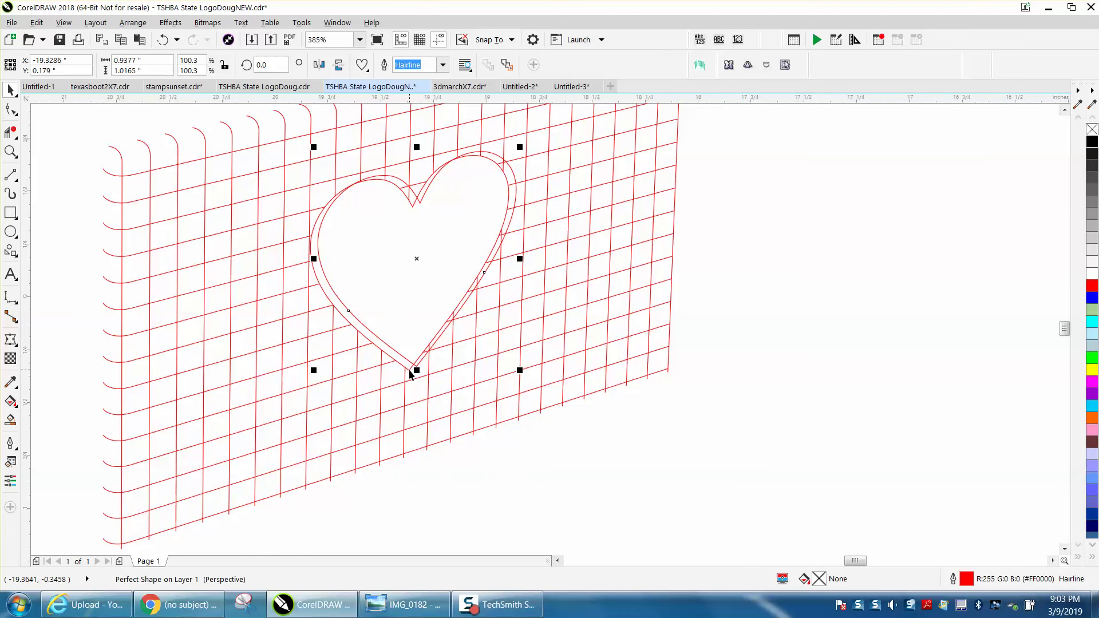
- Shift the grid group down-right and snap the heart copy's tip onto a node, offsetting the outlines
{"action": "left_click", "coordinate": [409, 373]}
{"action": "left_click_drag", "start_coordinate": [407, 368], "coordinate": [454, 372]}
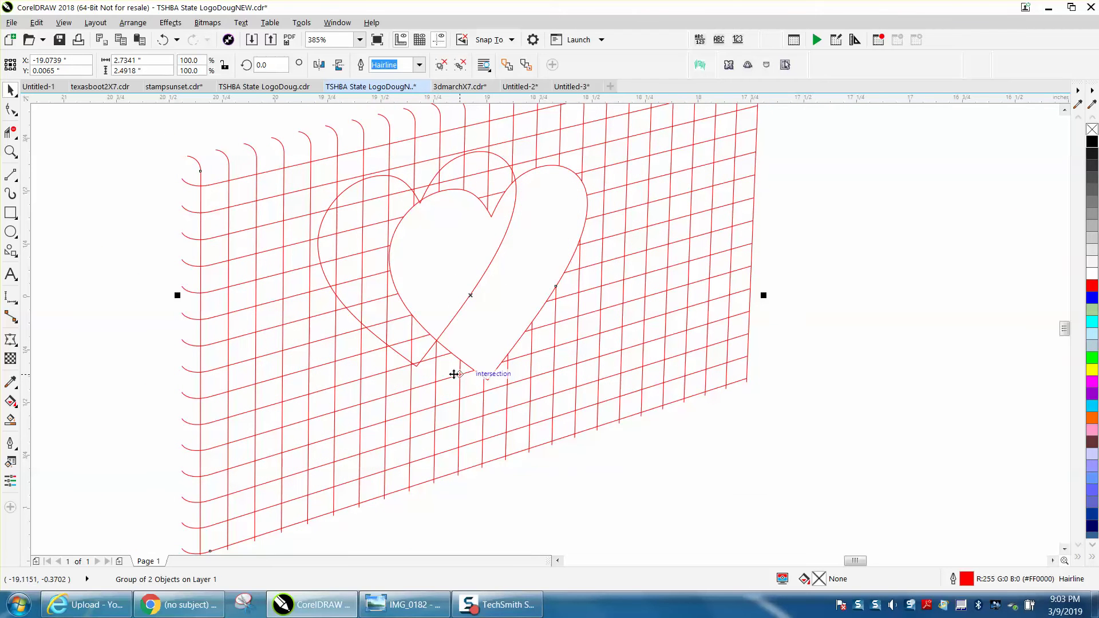
{"action": "left_click", "coordinate": [424, 361], "text": "ctrl"}
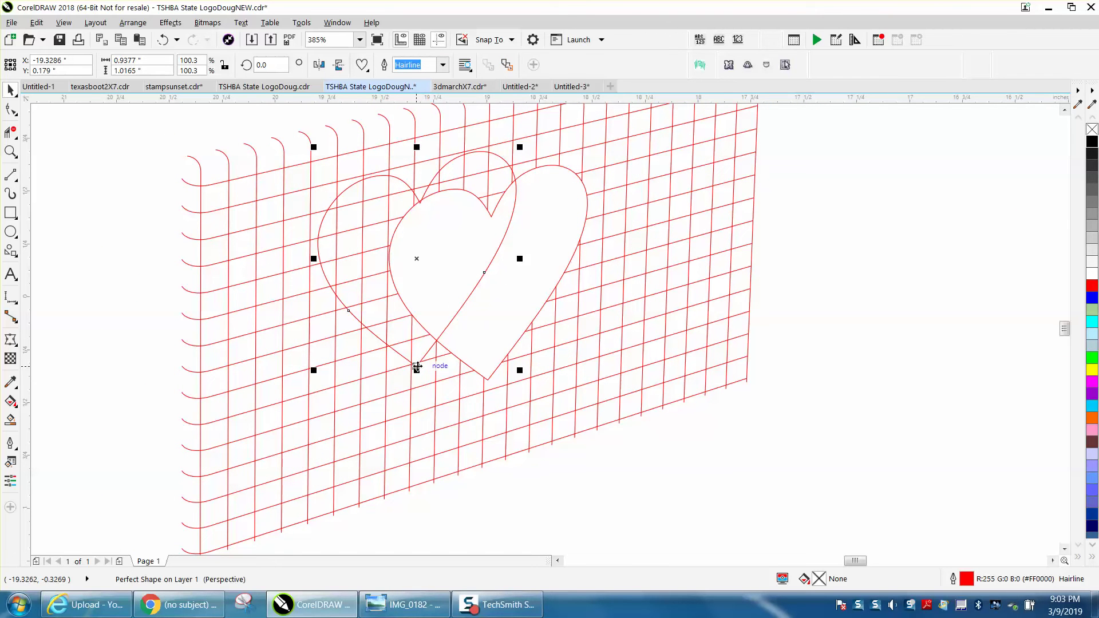
{"action": "left_click_drag", "start_coordinate": [416, 367], "coordinate": [479, 373]}
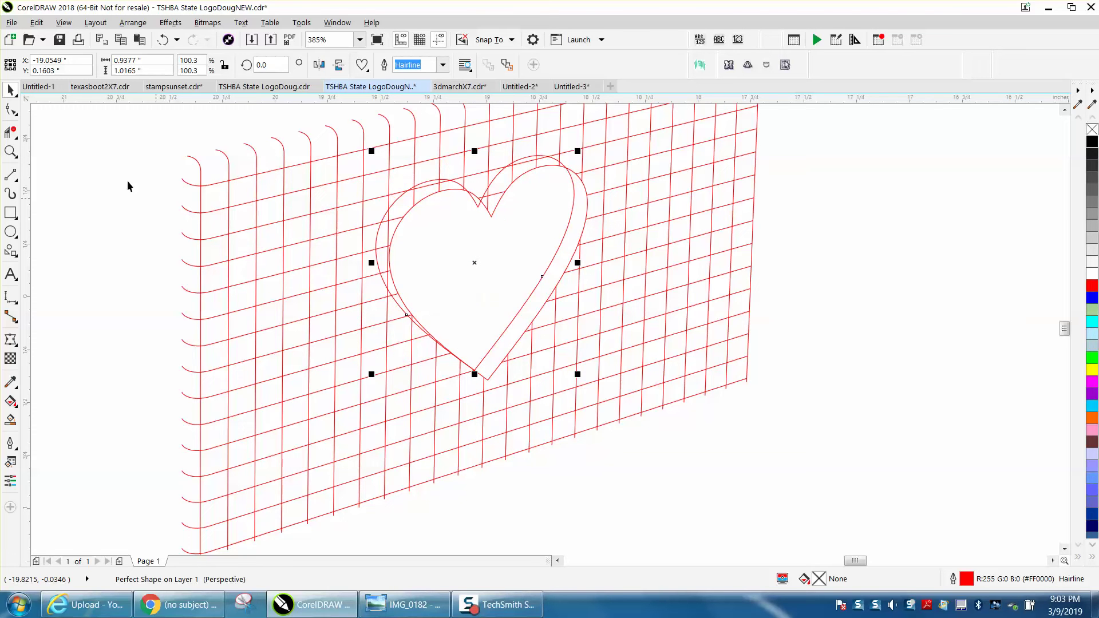
- Convert the heart to curves and add nodes along its upper-left, left and lower-left outline
{"action": "left_click", "coordinate": [10, 133]}
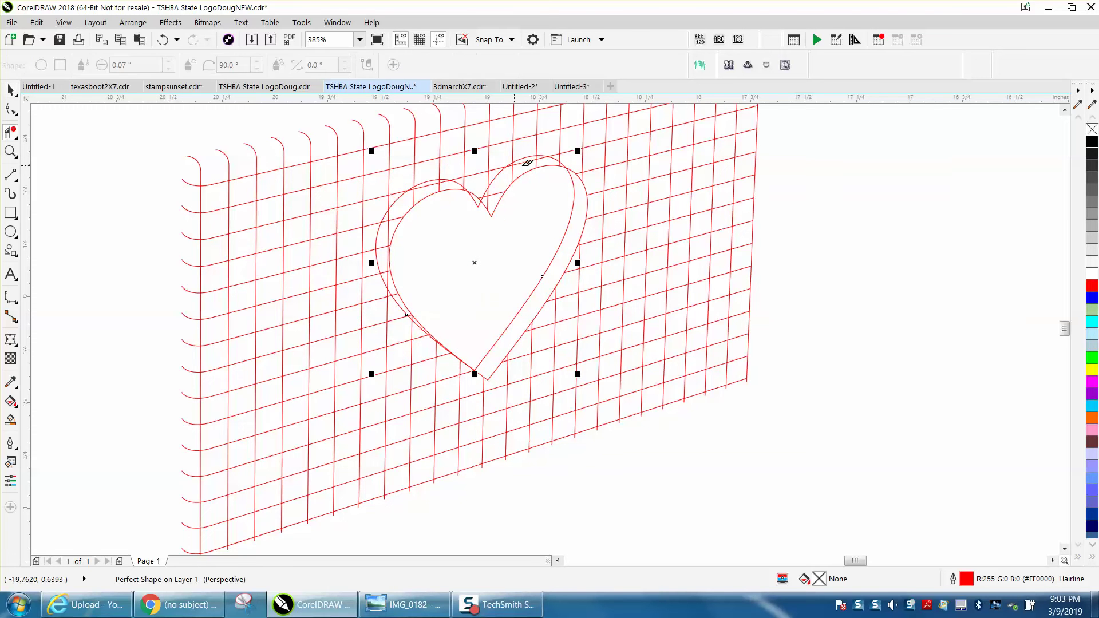
{"action": "left_click", "coordinate": [565, 161]}
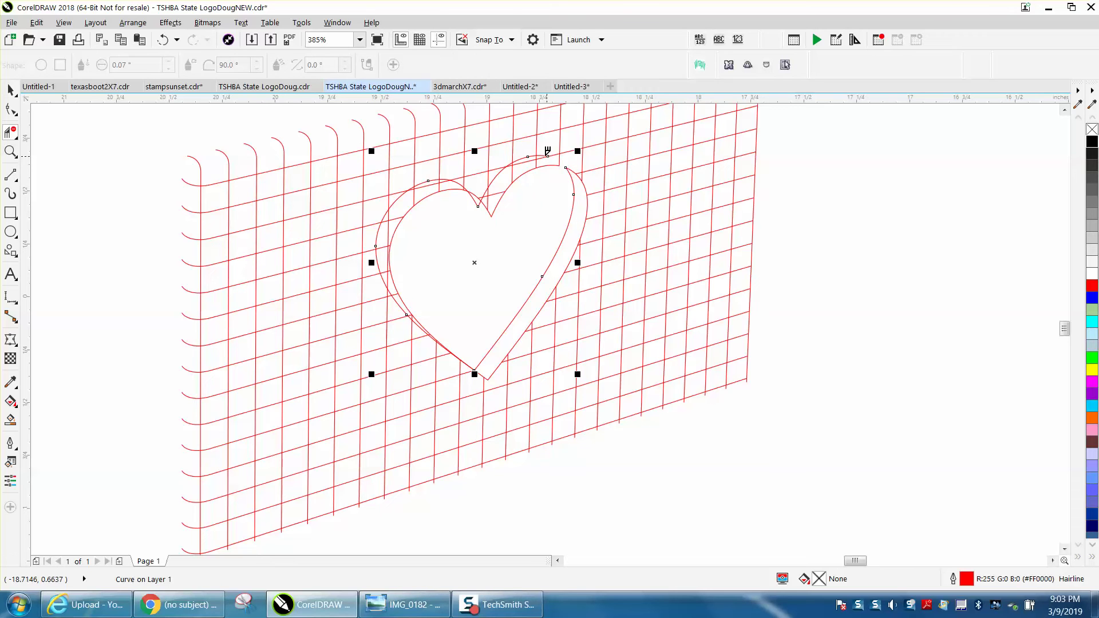
{"action": "left_click", "coordinate": [459, 179]}
{"action": "double_click", "coordinate": [392, 296]}
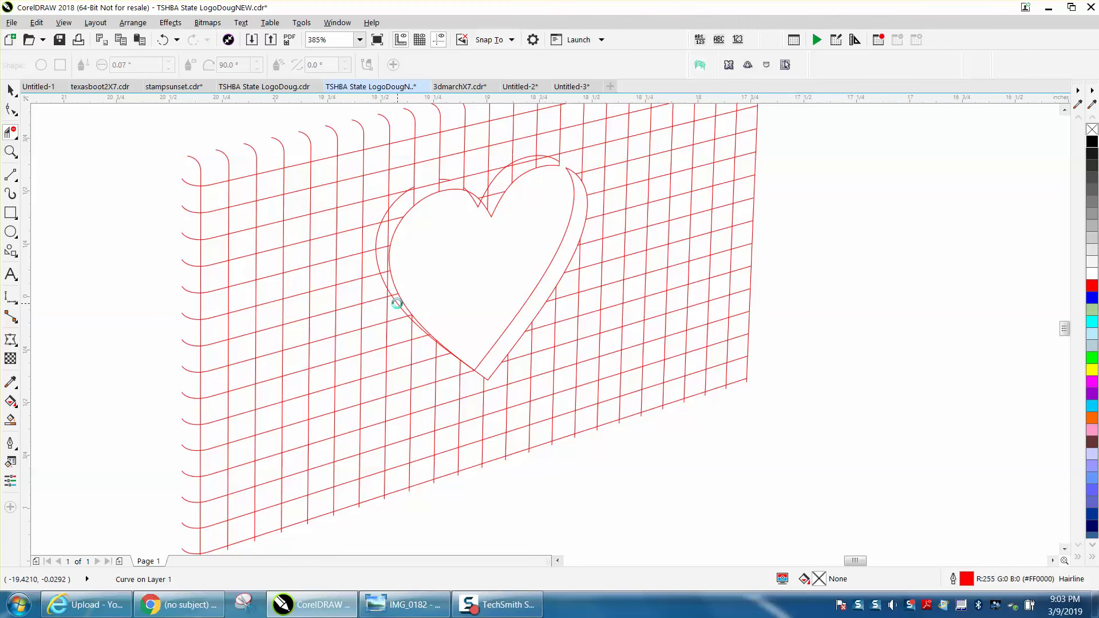
{"action": "double_click", "coordinate": [416, 326]}
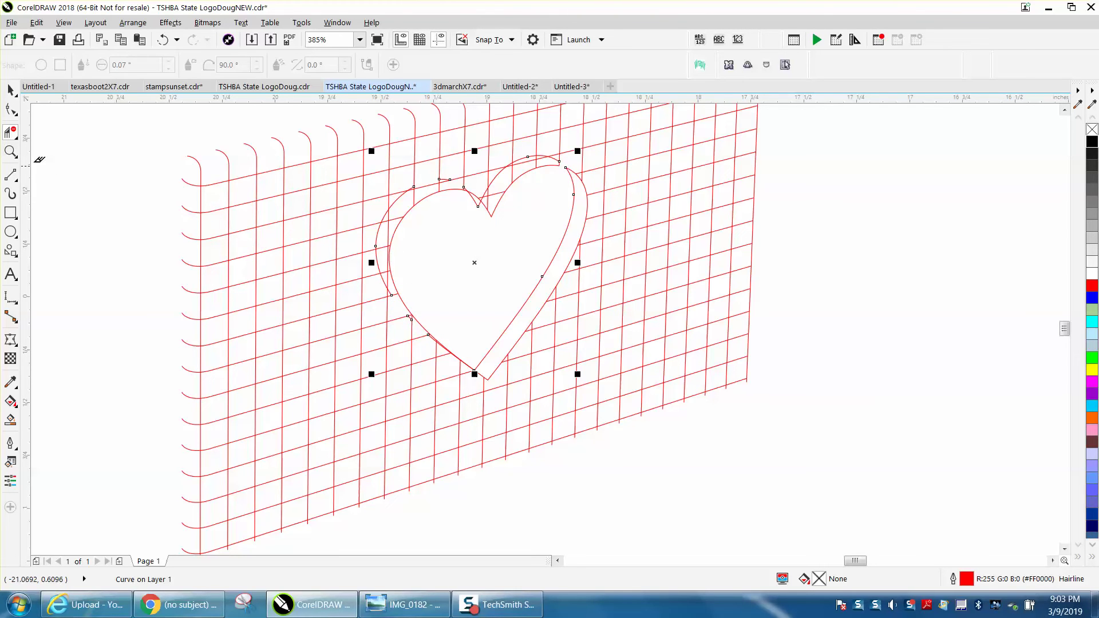
{"action": "left_click", "coordinate": [10, 152]}
{"action": "left_click_drag", "start_coordinate": [401, 314], "coordinate": [554, 404]}
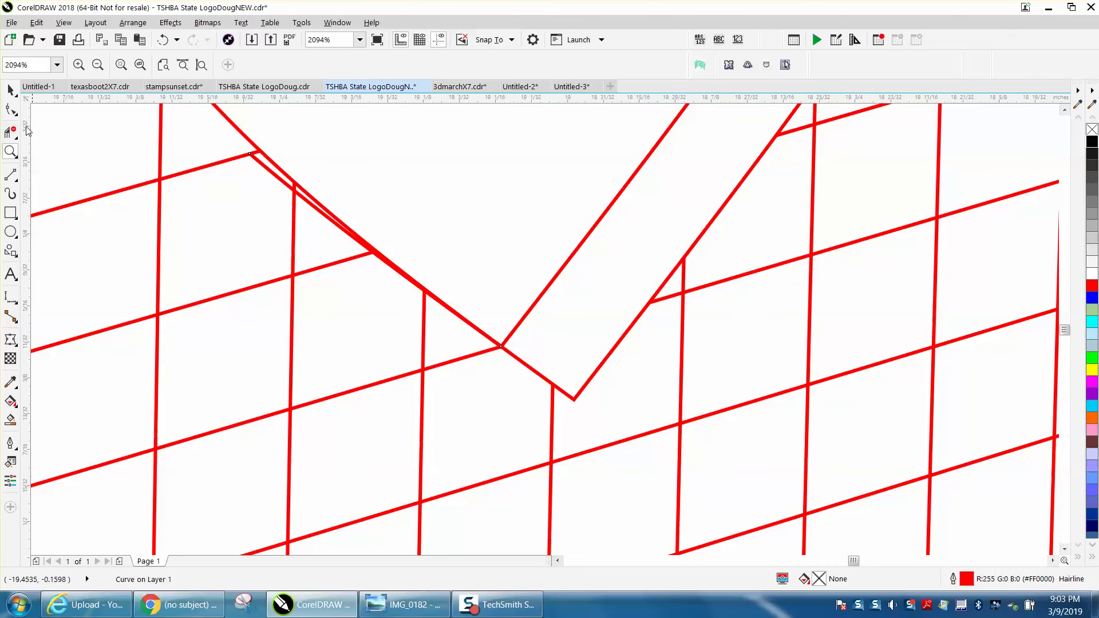
{"action": "left_click", "coordinate": [11, 136]}
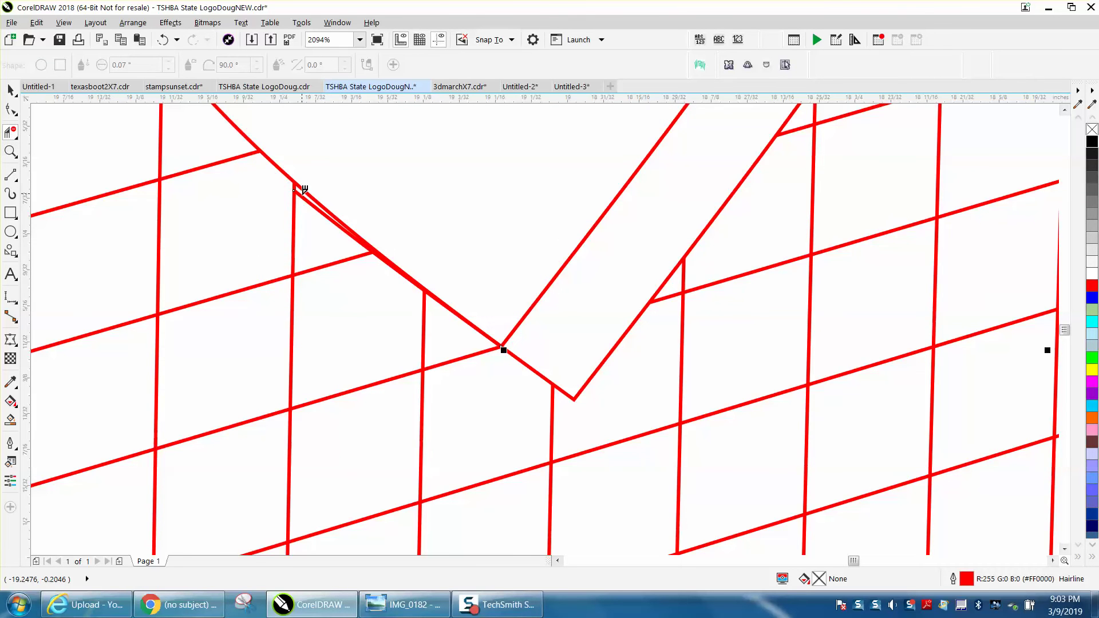
{"action": "scroll", "coordinate": [314, 203], "scroll_direction": "down", "scroll_amount": 2}
{"action": "scroll", "coordinate": [441, 264], "scroll_direction": "down", "scroll_amount": 4}
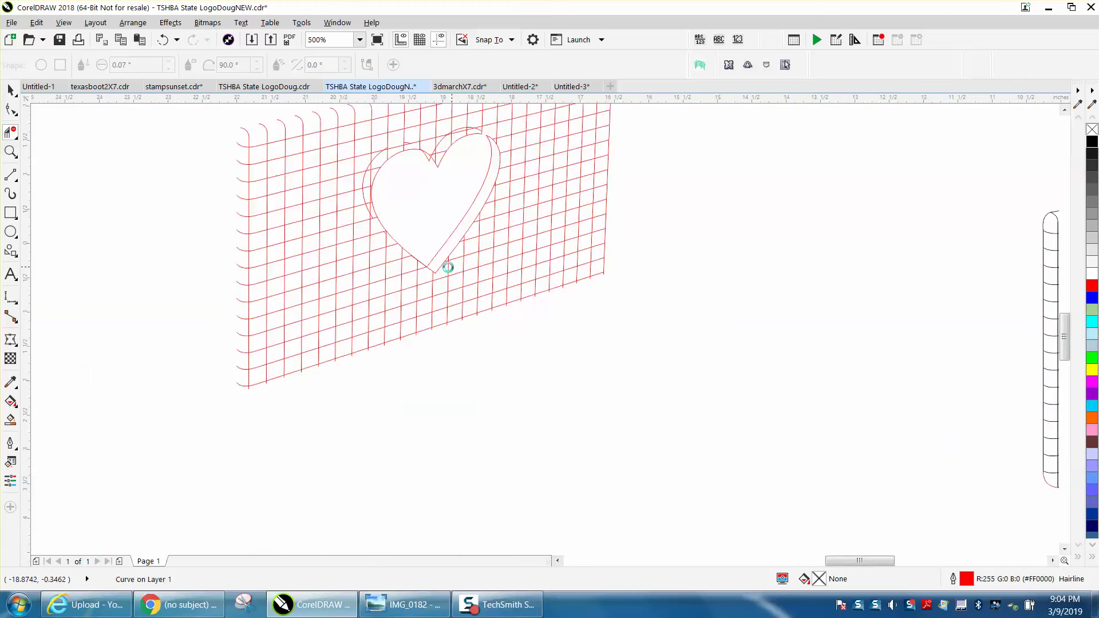
- Break the heart curve apart into separate pieces
{"action": "left_click", "coordinate": [11, 89]}
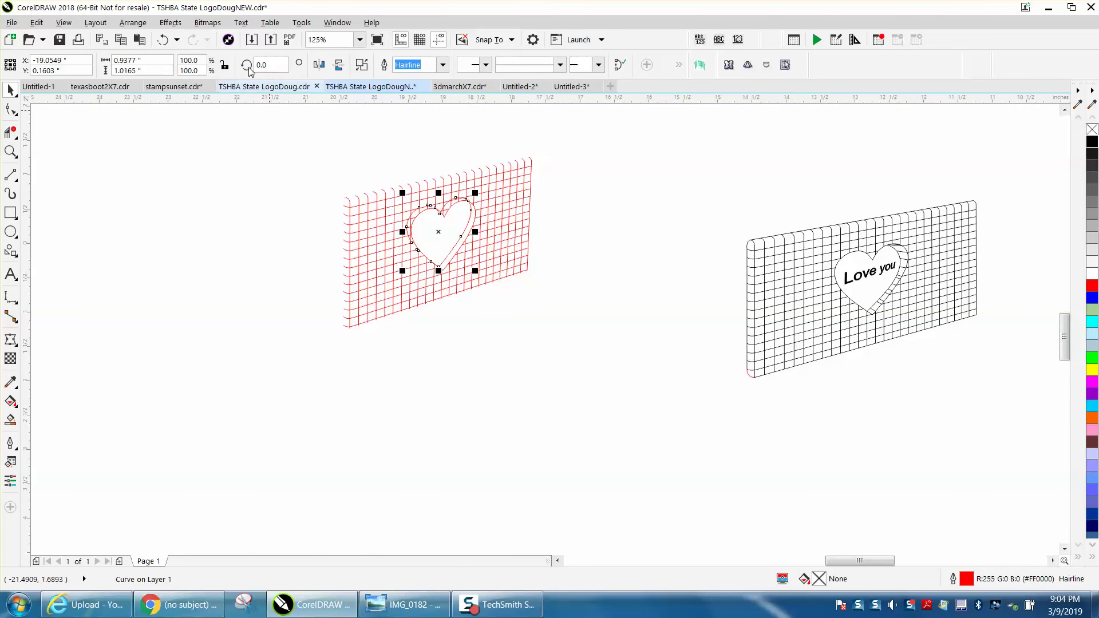
{"action": "left_click", "coordinate": [132, 23]}
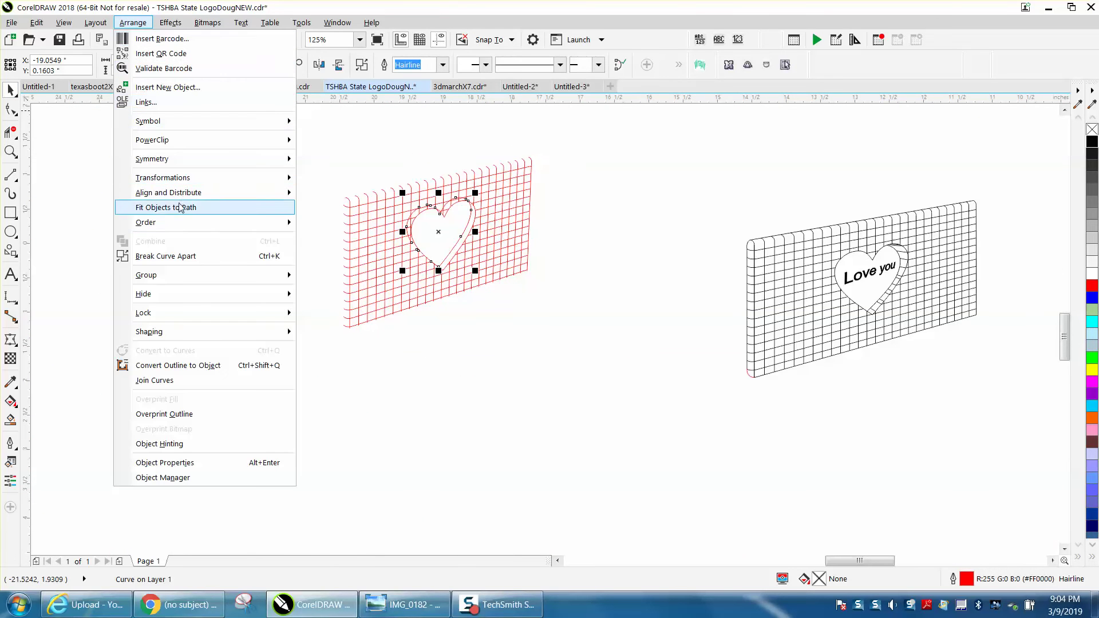
{"action": "left_click", "coordinate": [186, 256]}
{"action": "left_click", "coordinate": [270, 155]}
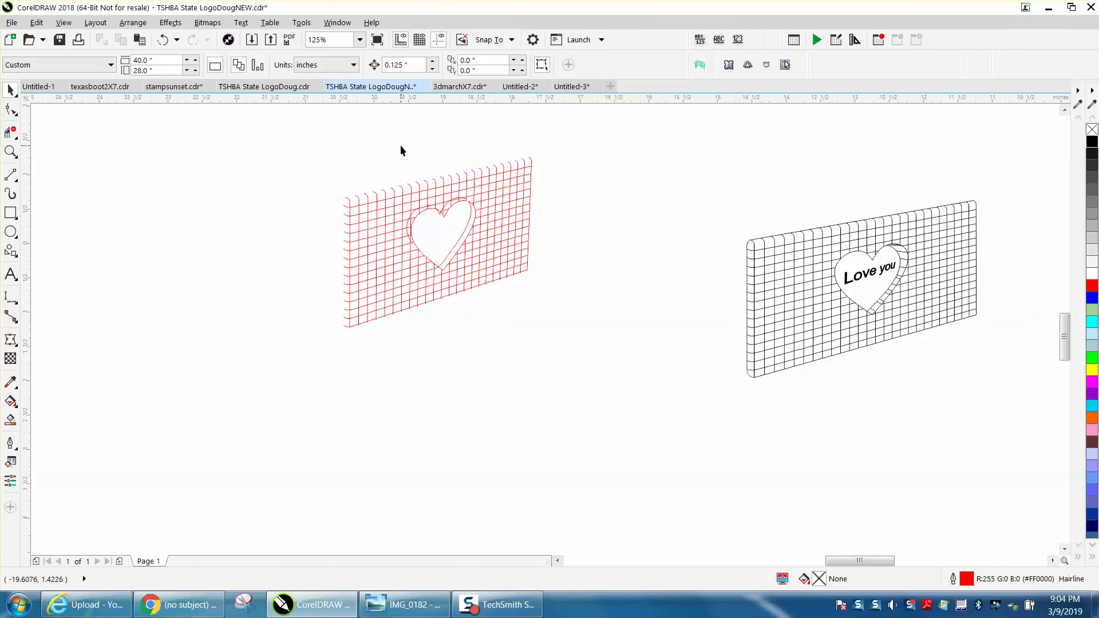
- Set the nudge distance to 2 inches and nudge the grid group left off the heart
{"action": "double_click", "coordinate": [404, 66]}
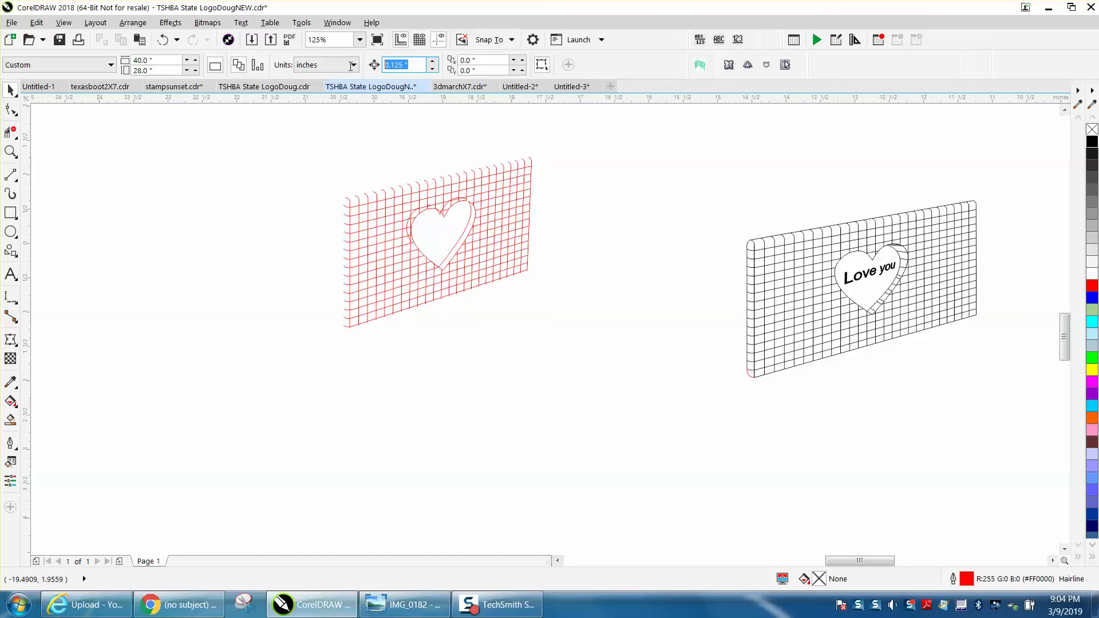
{"action": "type", "text": "2"}
{"action": "left_click", "coordinate": [451, 219]}
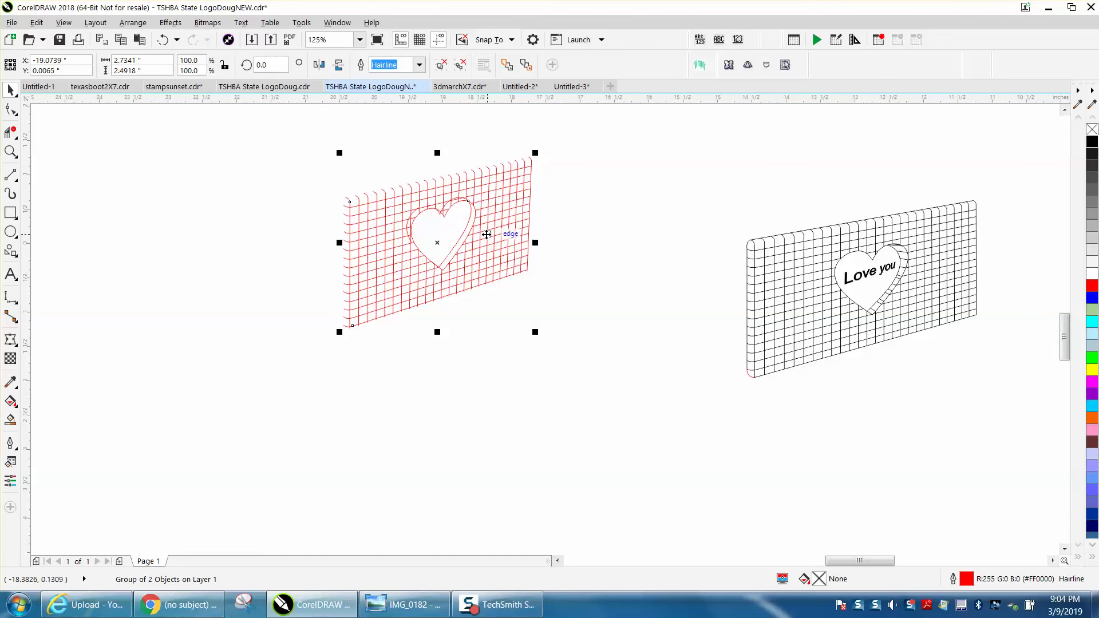
{"action": "key", "text": "Left"}
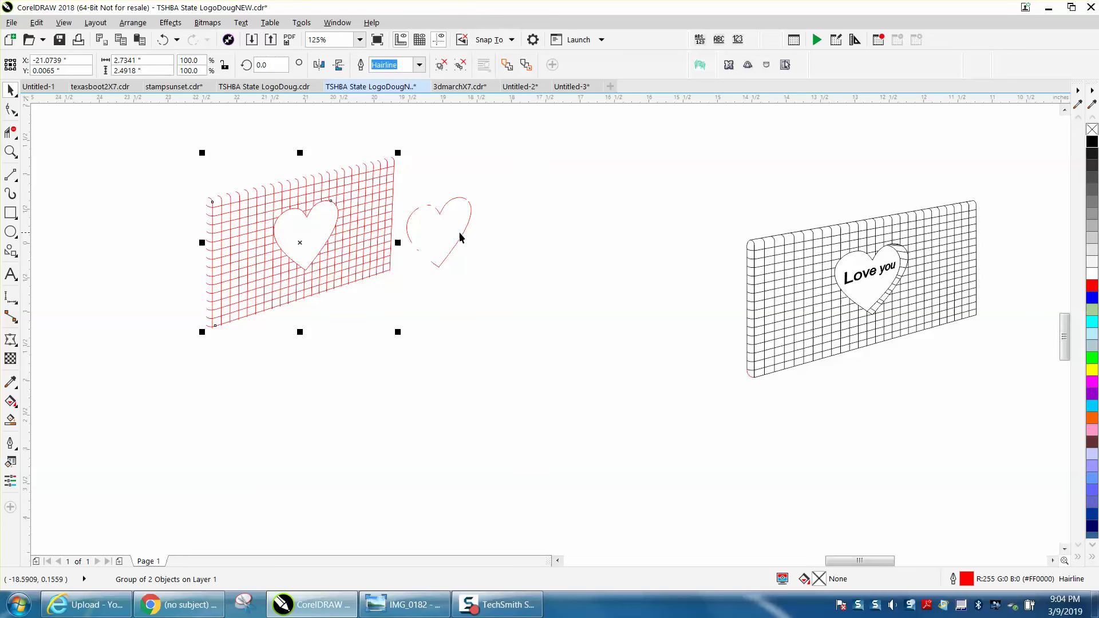
- Delete the heart's hidden pieces: the top piece, upper-right arc, left arc and leftover segment
{"action": "left_click", "coordinate": [14, 153]}
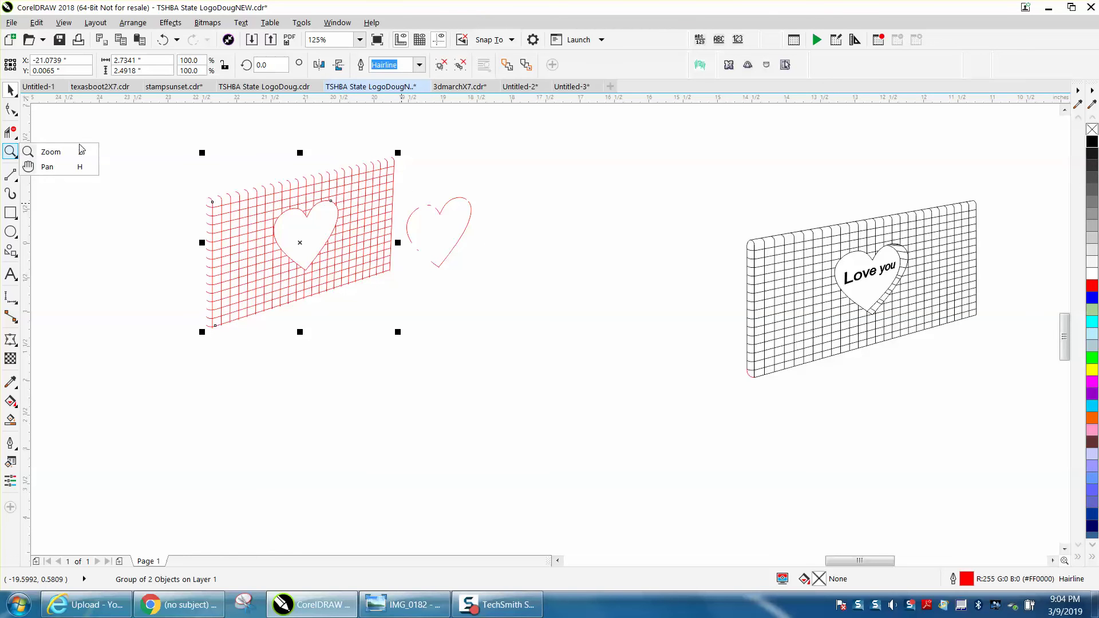
{"action": "left_click", "coordinate": [81, 150]}
{"action": "left_click_drag", "start_coordinate": [415, 206], "coordinate": [515, 299]}
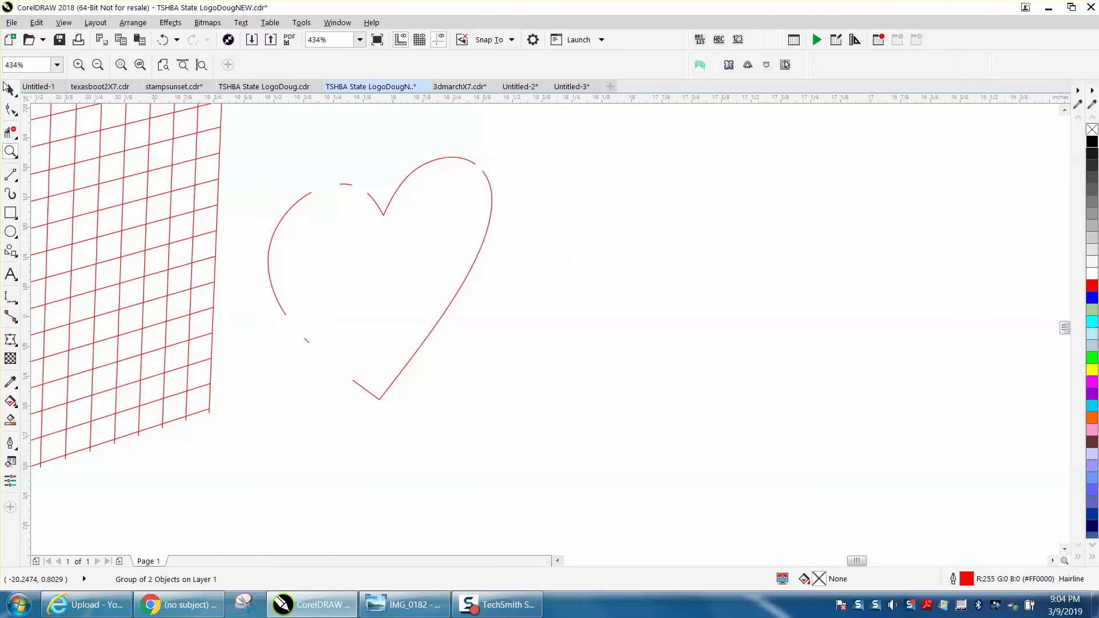
{"action": "left_click", "coordinate": [9, 88]}
{"action": "left_click", "coordinate": [349, 184]}
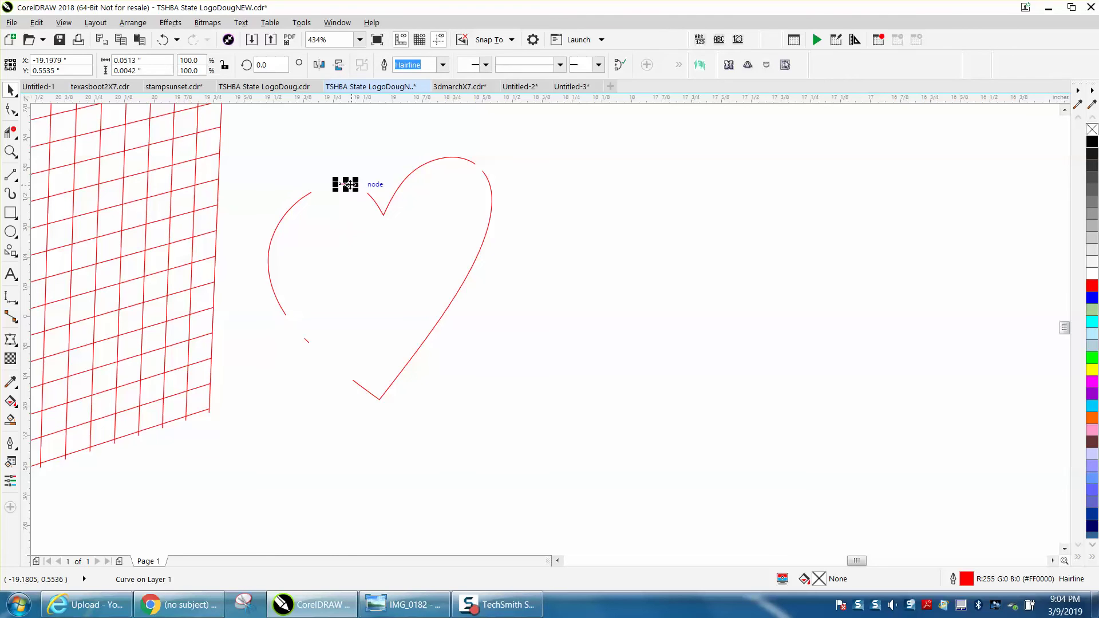
{"action": "key", "text": "Delete"}
{"action": "left_click", "coordinate": [414, 170]}
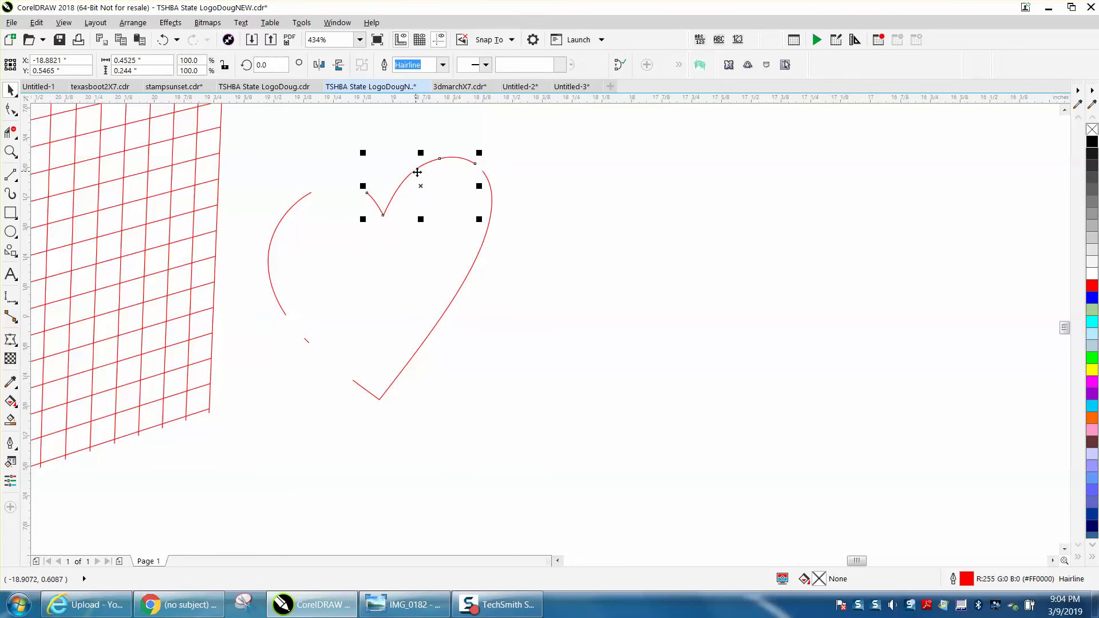
{"action": "key", "text": "Delete"}
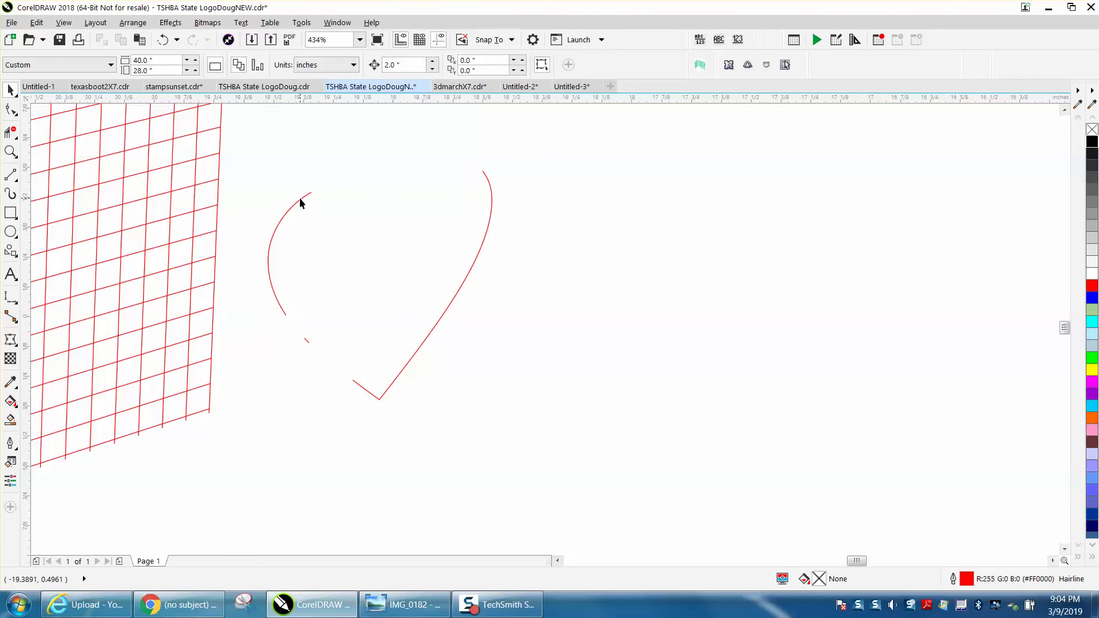
{"action": "left_click", "coordinate": [300, 200]}
{"action": "key", "text": "Delete"}
{"action": "left_click", "coordinate": [304, 336]}
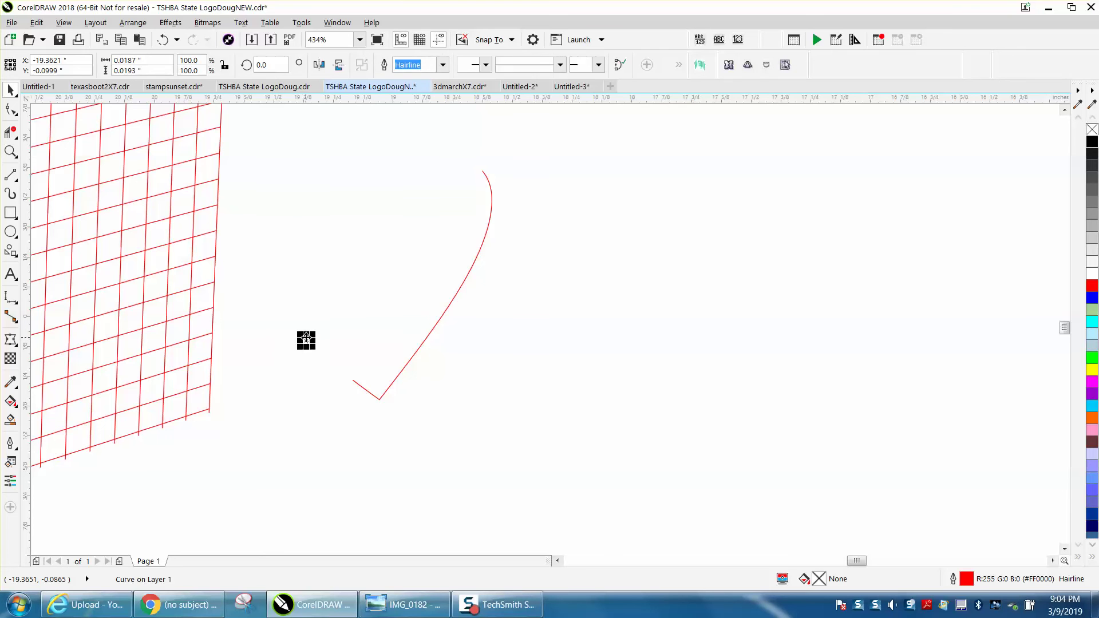
{"action": "key", "text": "Delete"}
- Move the grid group back 2 inches over the trimmed heart
{"action": "scroll", "coordinate": [379, 341], "scroll_direction": "down", "scroll_amount": 2}
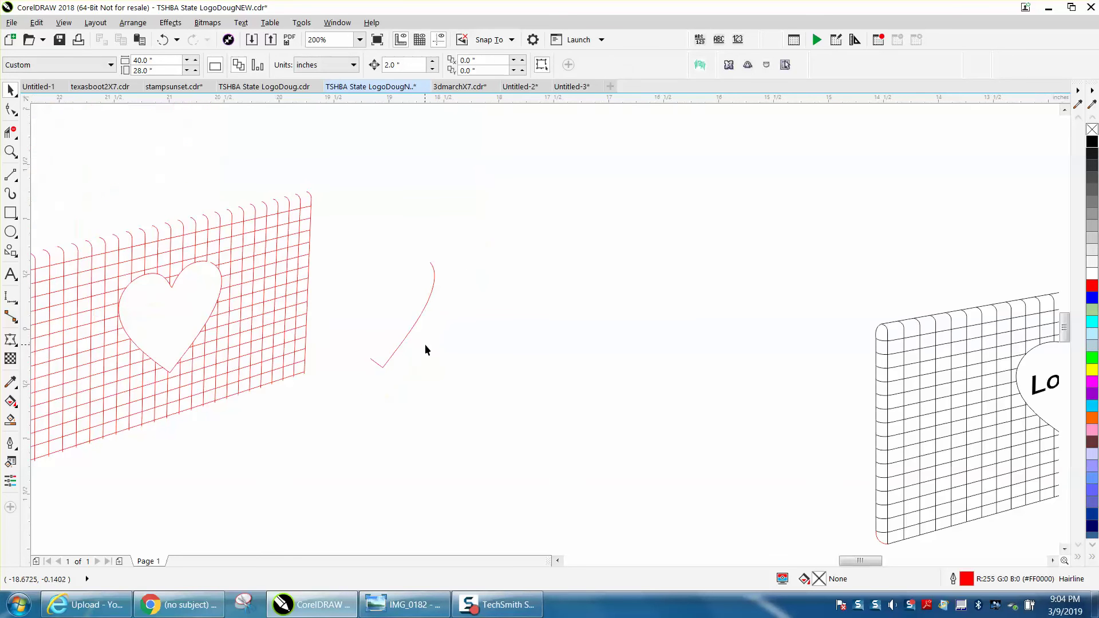
{"action": "left_click", "coordinate": [228, 302]}
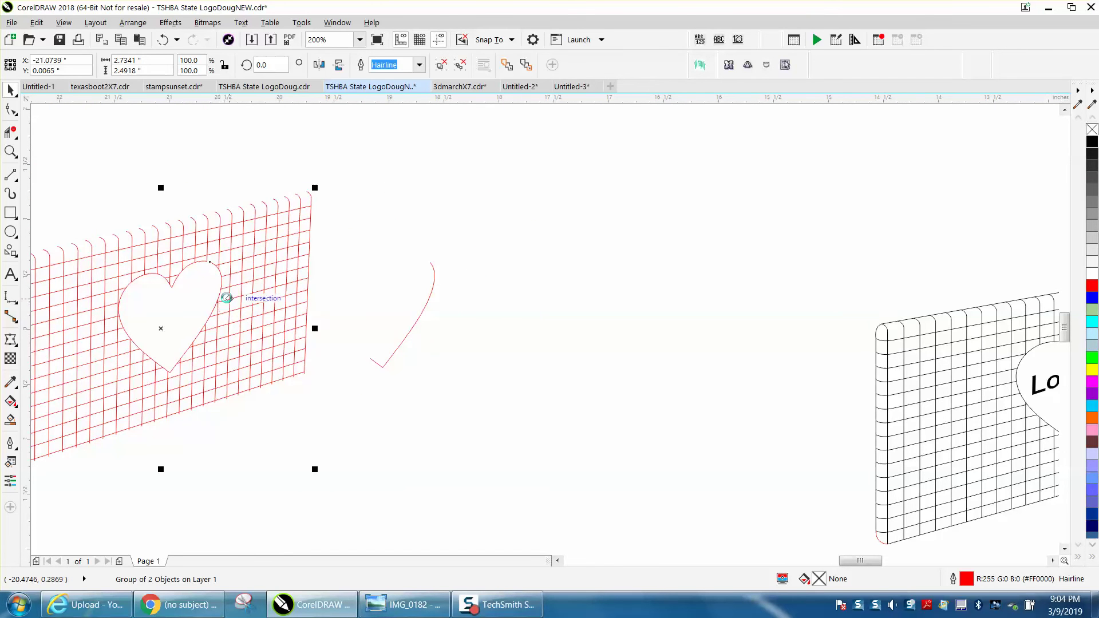
{"action": "key", "text": "ctrl+z"}
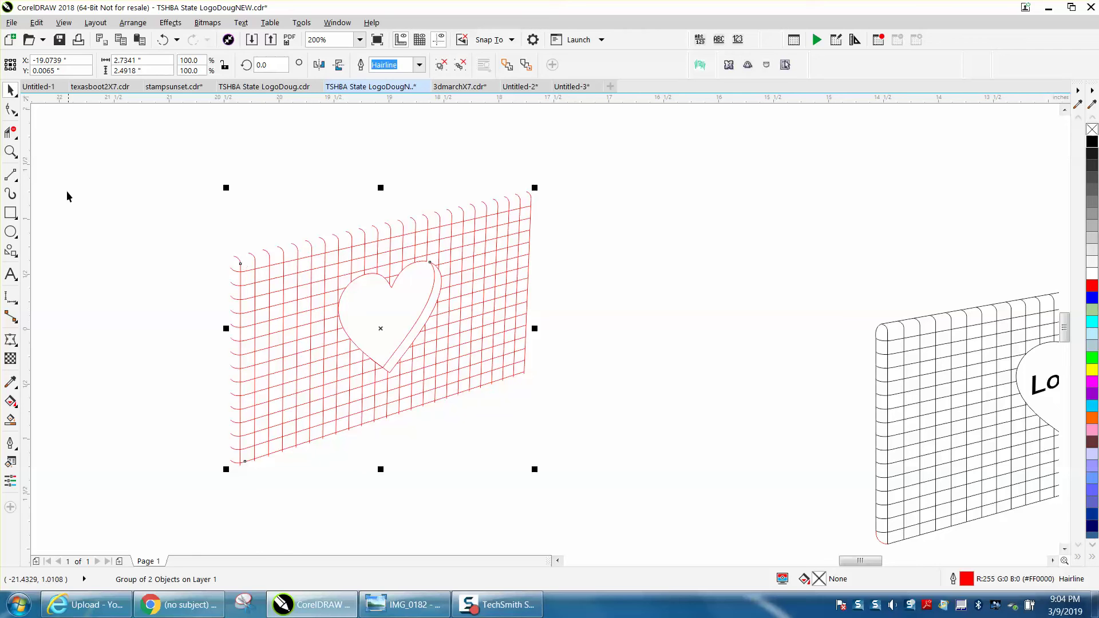
{"action": "left_click", "coordinate": [10, 152]}
- Draw three 2-Point connector lines across the heart's lower rim band
{"action": "left_click_drag", "start_coordinate": [376, 207], "coordinate": [627, 456]}
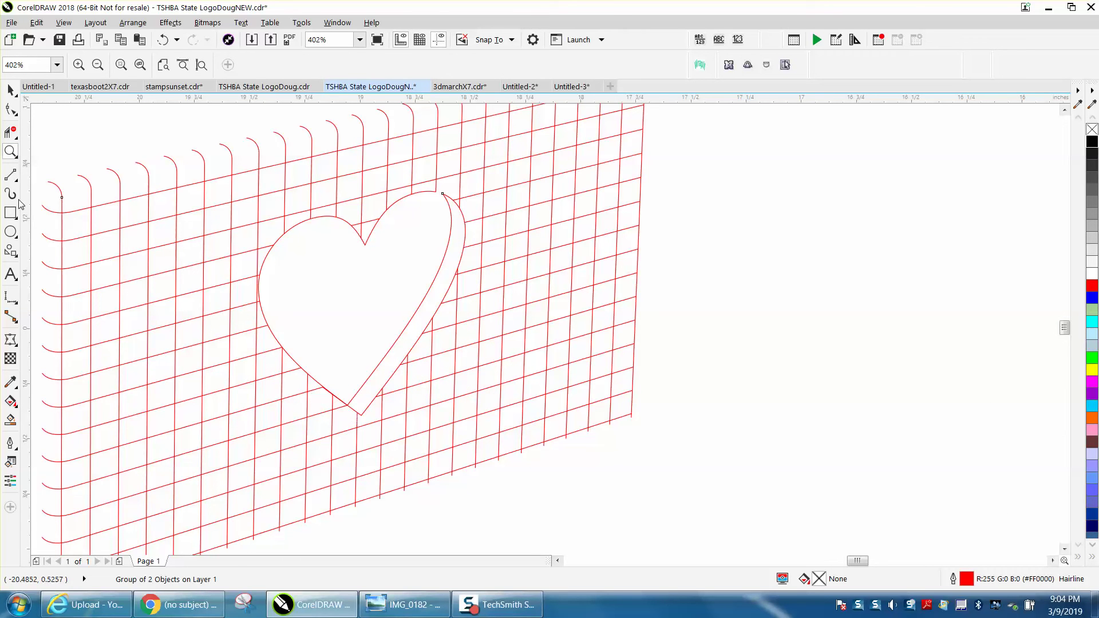
{"action": "left_click_drag", "start_coordinate": [553, 475], "coordinate": [641, 506]}
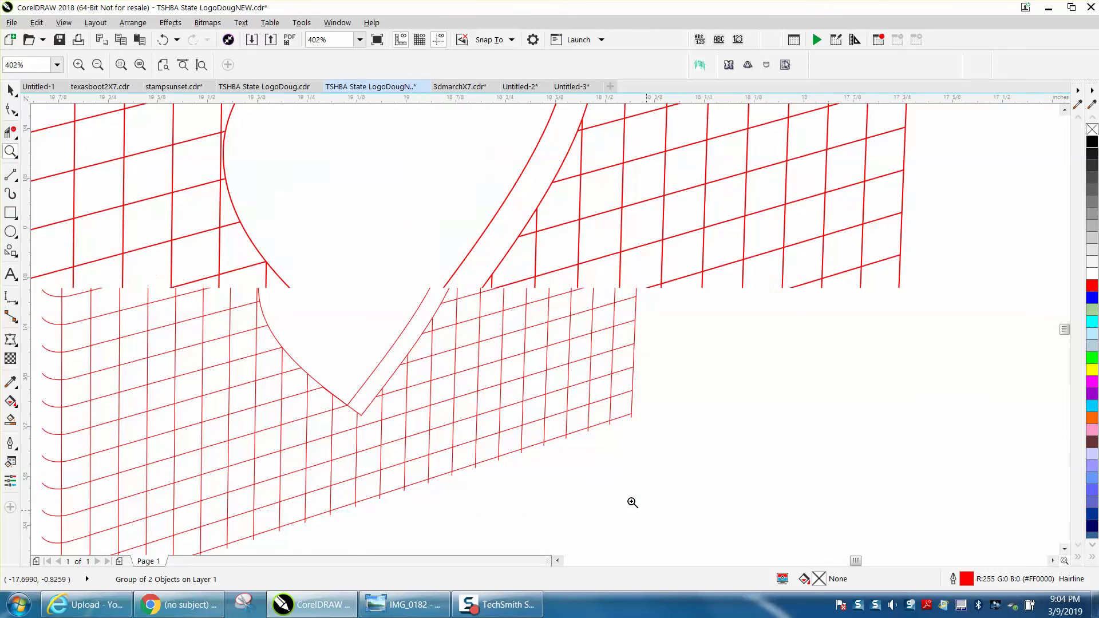
{"action": "left_click", "coordinate": [16, 180]}
{"action": "left_click", "coordinate": [51, 188]}
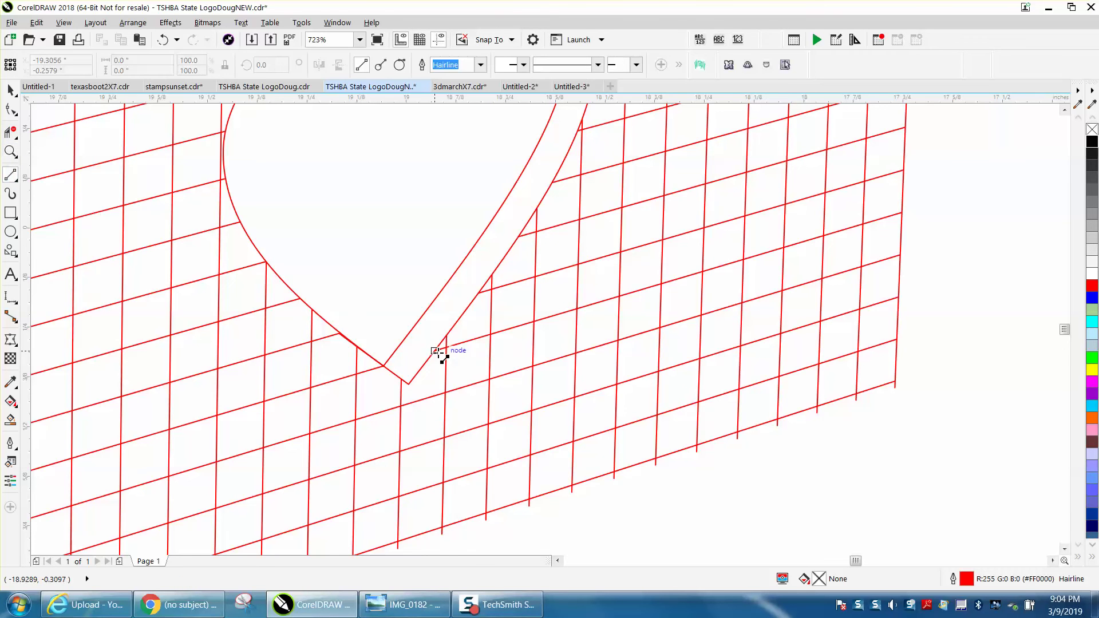
{"action": "left_click_drag", "start_coordinate": [435, 351], "coordinate": [422, 317]}
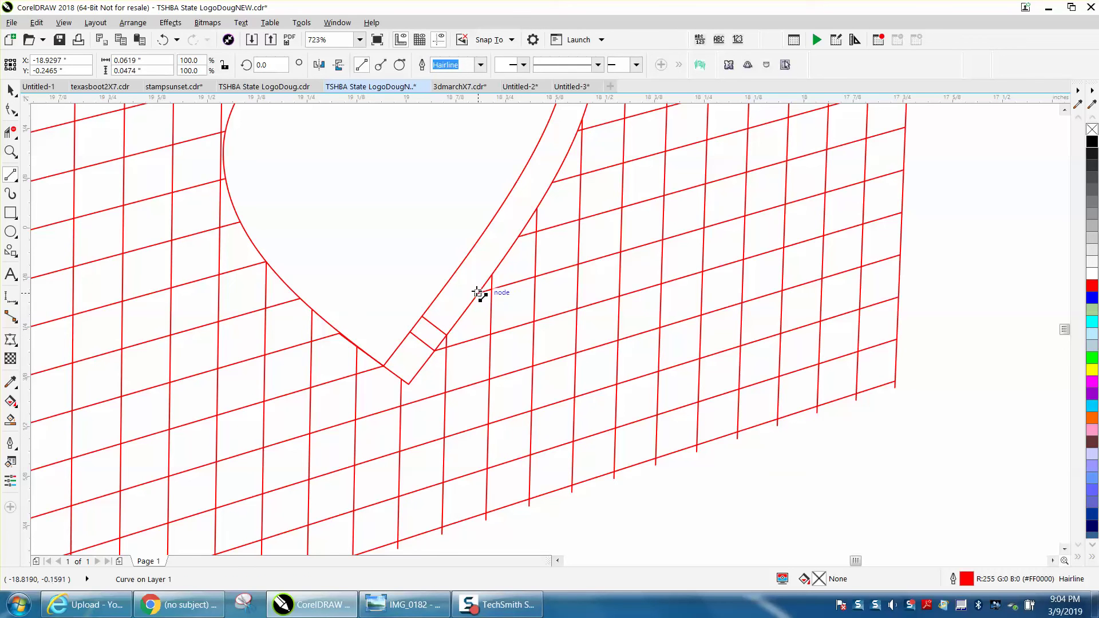
{"action": "left_click_drag", "start_coordinate": [479, 293], "coordinate": [465, 259]}
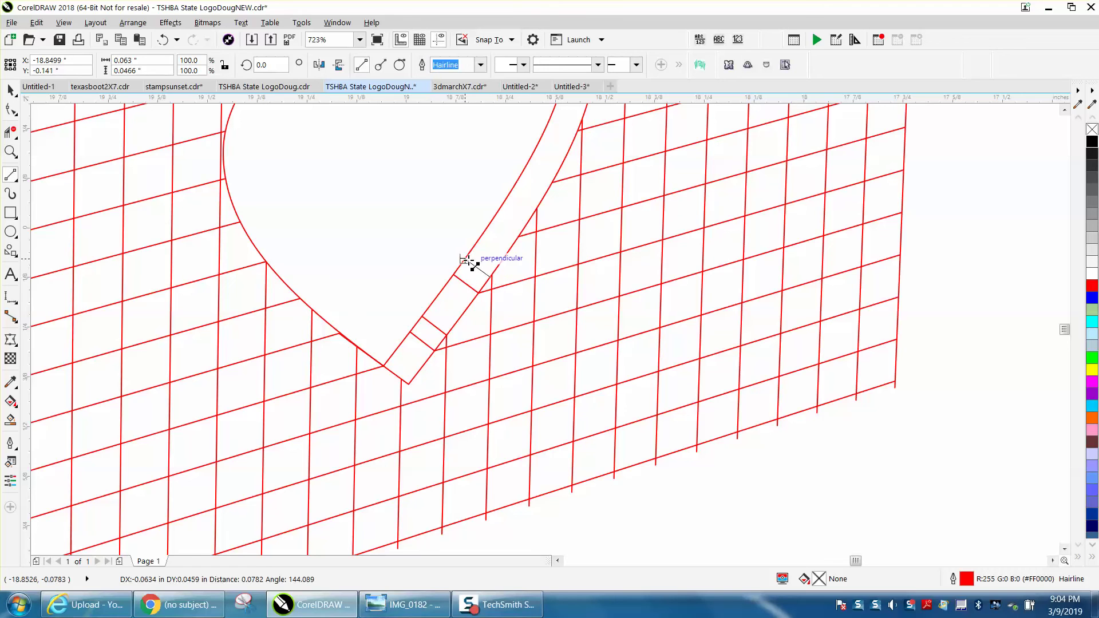
{"action": "left_click_drag", "start_coordinate": [519, 236], "coordinate": [512, 190]}
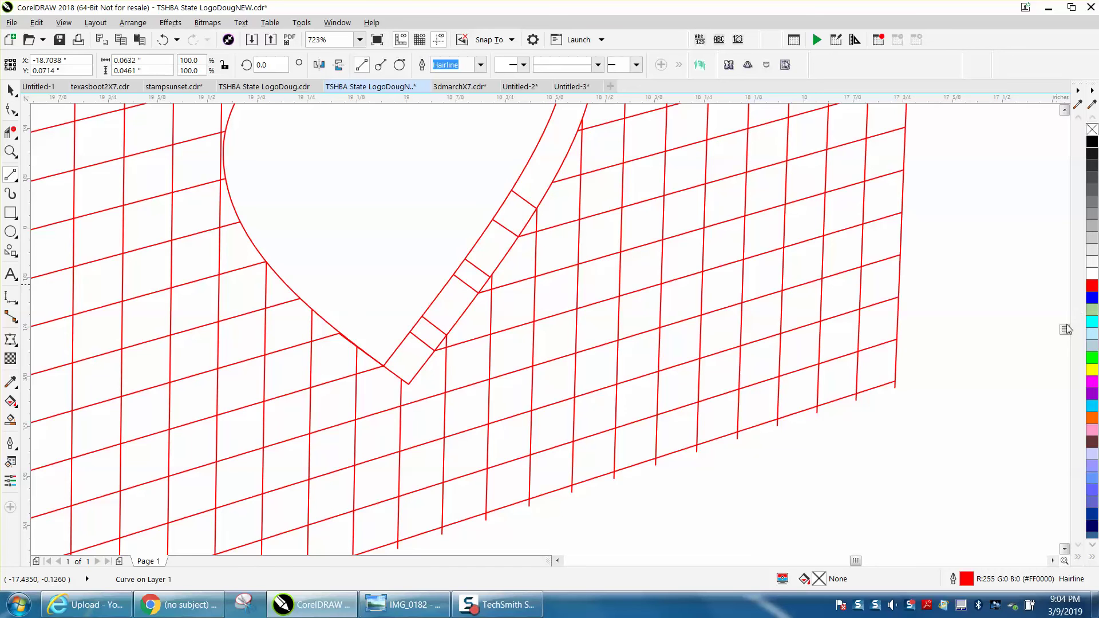
{"action": "scroll", "coordinate": [964, 289], "scroll_direction": "down", "scroll_amount": 2}
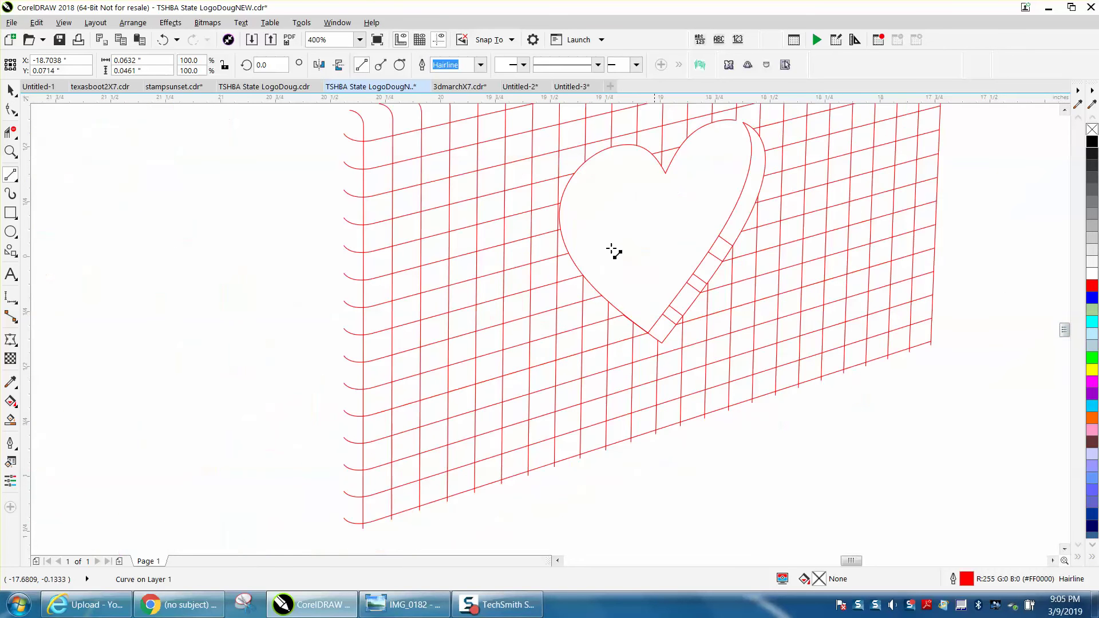
- Draw four more rim lines from outer nodes to the inner heart curve, up toward the top lobe
{"action": "left_click", "coordinate": [14, 151]}
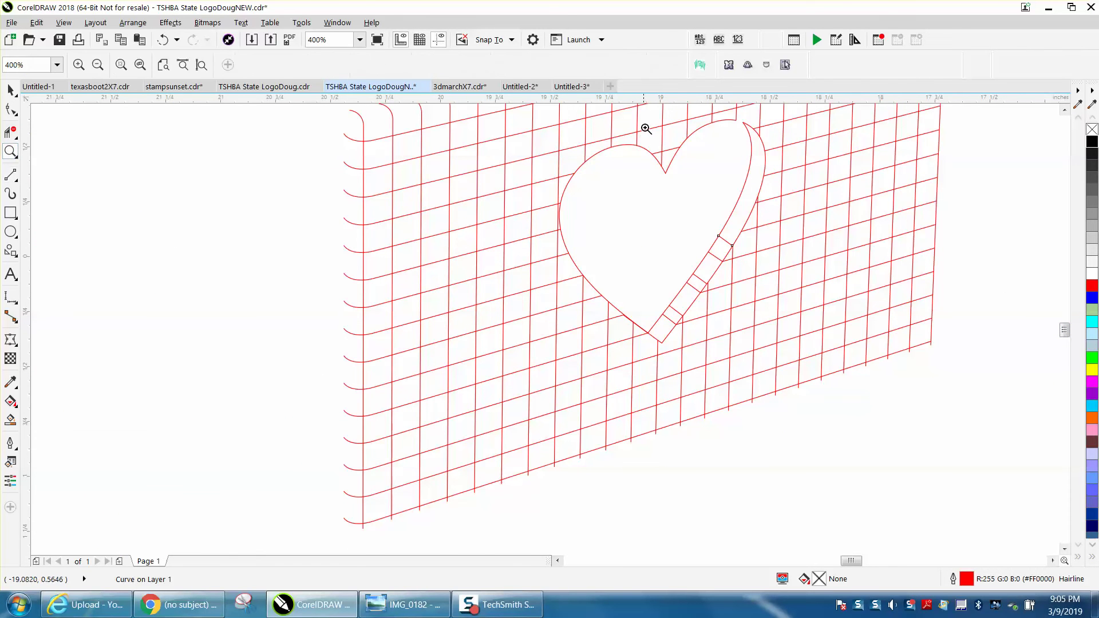
{"action": "left_click_drag", "start_coordinate": [805, 281], "coordinate": [859, 315]}
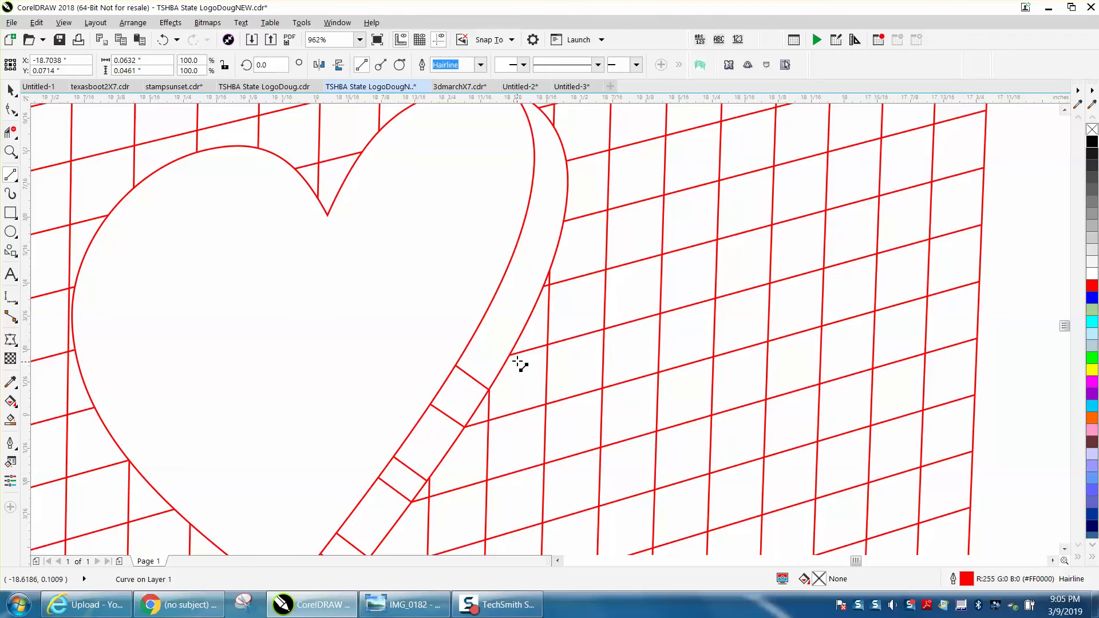
{"action": "left_click_drag", "start_coordinate": [509, 354], "coordinate": [477, 335]}
{"action": "mouse_move", "coordinate": [543, 286]}
{"action": "left_mouse_down"}
{"action": "mouse_move", "coordinate": [507, 270]}
{"action": "mouse_move", "coordinate": [536, 263]}
{"action": "mouse_move", "coordinate": [519, 252]}
{"action": "mouse_move", "coordinate": [527, 256]}
{"action": "left_mouse_up"}
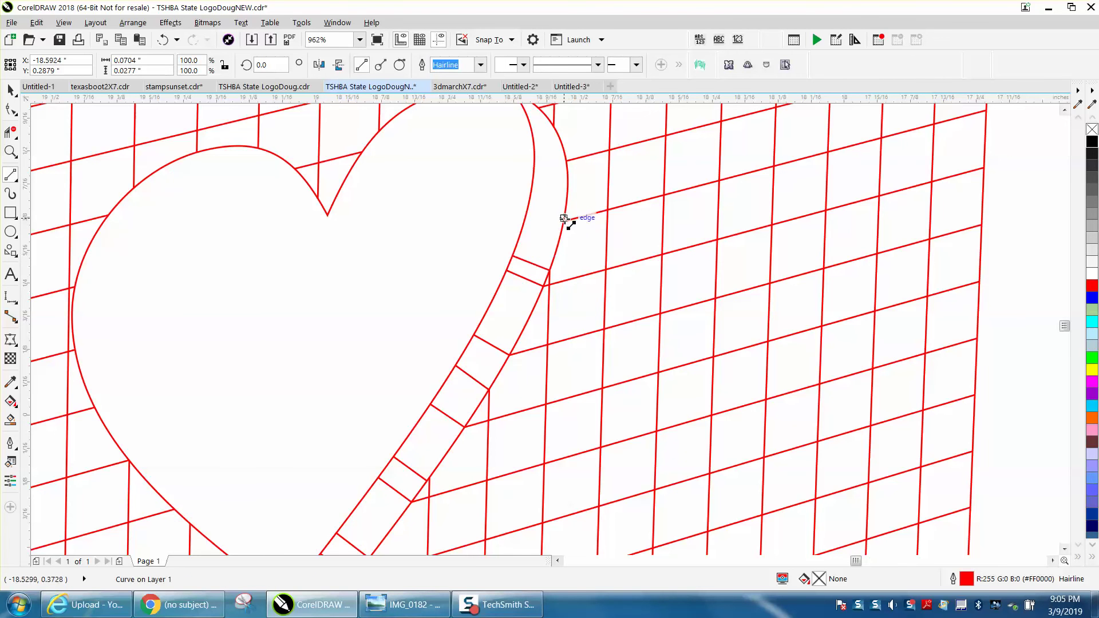
{"action": "left_click_drag", "start_coordinate": [565, 221], "coordinate": [531, 212]}
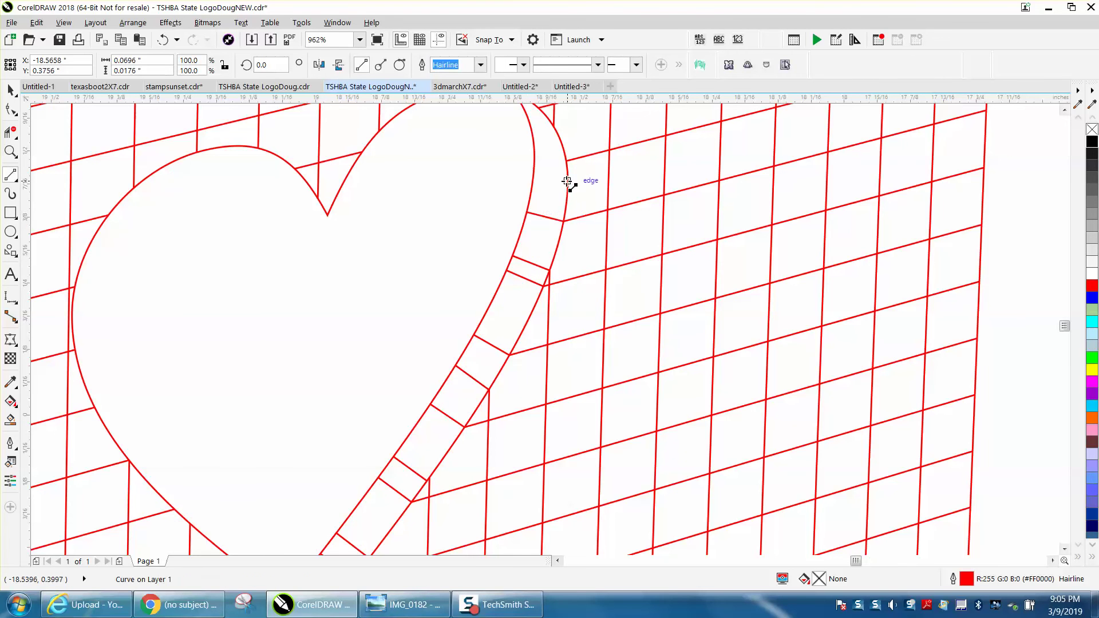
{"action": "left_click_drag", "start_coordinate": [565, 162], "coordinate": [535, 154]}
- Draw a 3-Point Curve arc joining the rim's top end to the grid curve
{"action": "scroll", "coordinate": [564, 220], "scroll_direction": "down", "scroll_amount": 2}
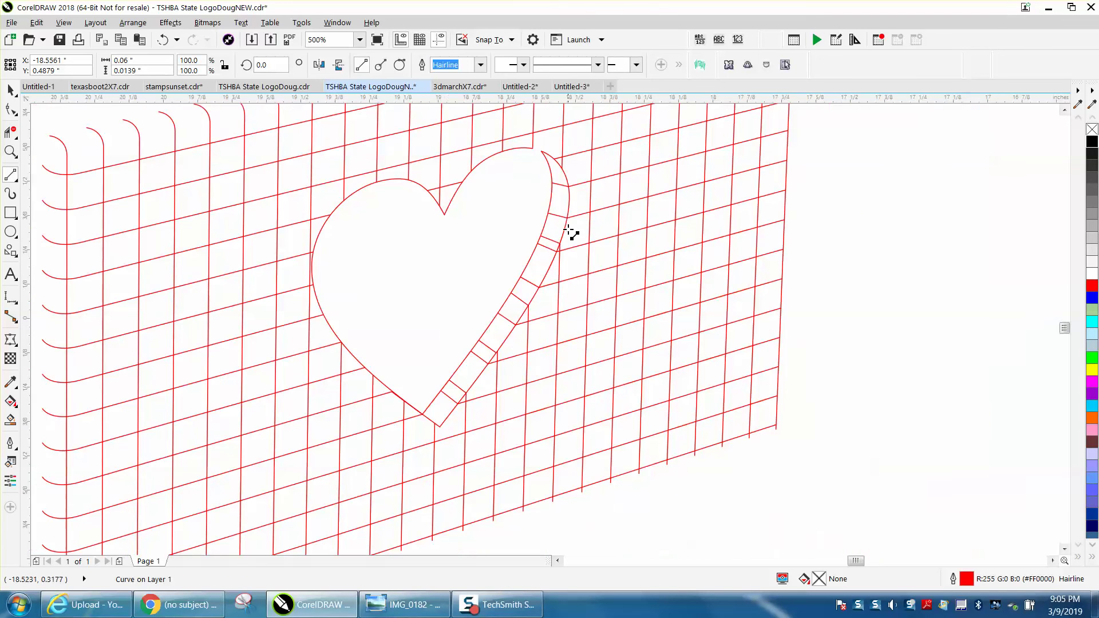
{"action": "key", "text": "z"}
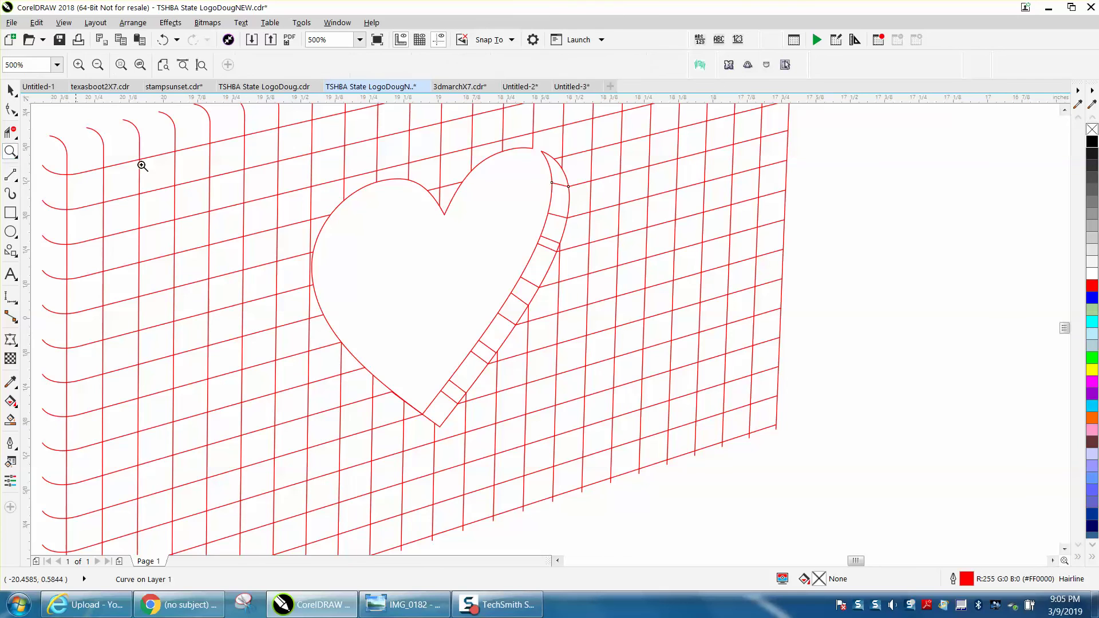
{"action": "left_click_drag", "start_coordinate": [512, 142], "coordinate": [583, 191]}
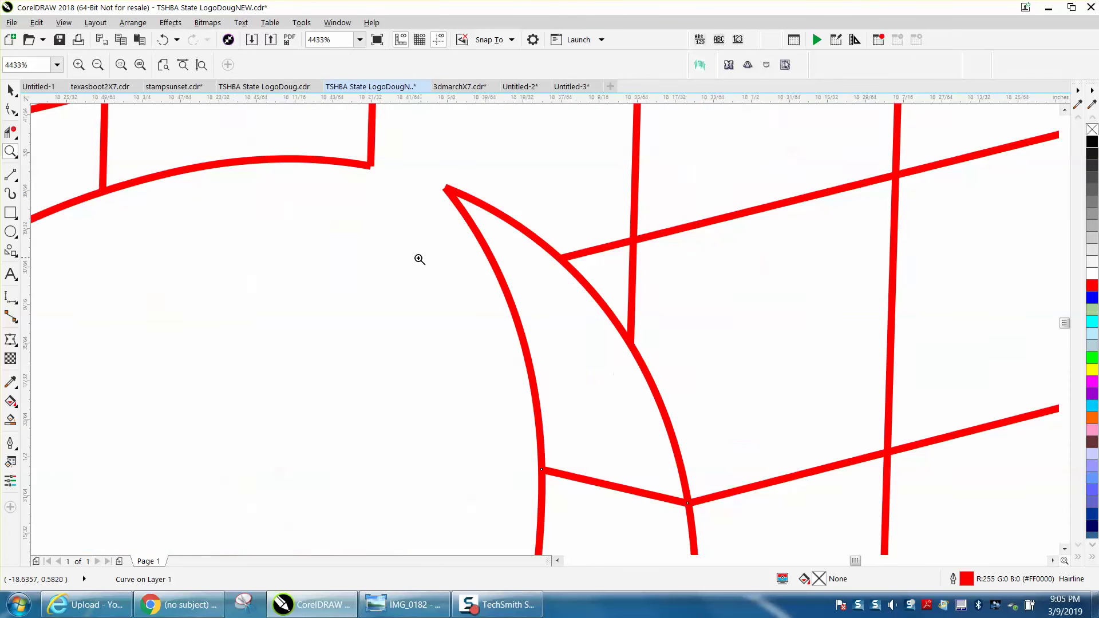
{"action": "left_click", "coordinate": [11, 174]}
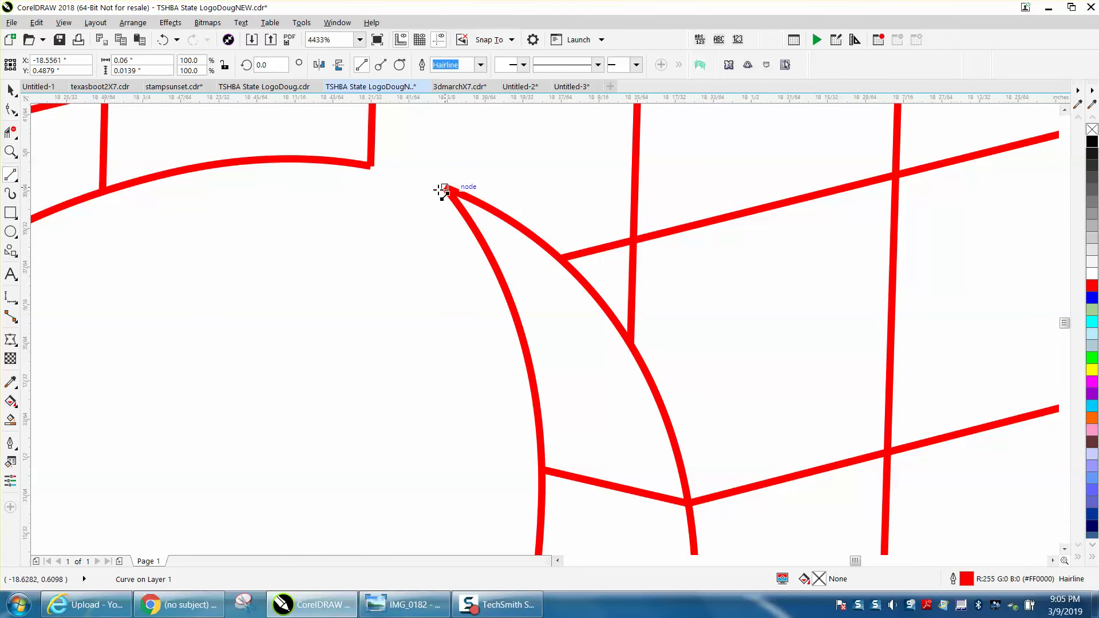
{"action": "left_click", "coordinate": [14, 177]}
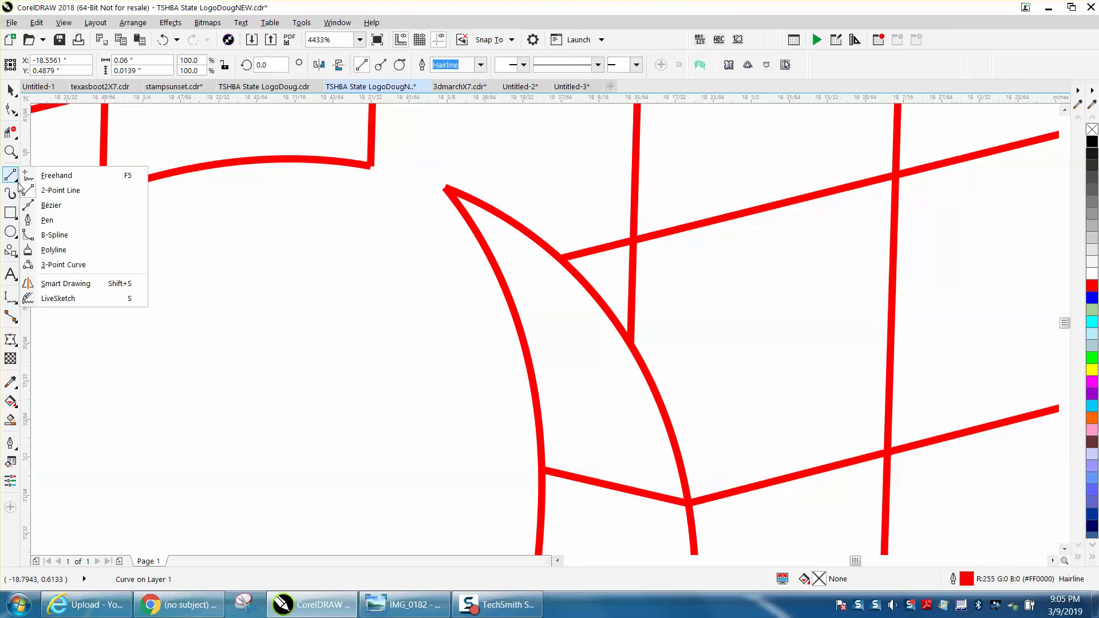
{"action": "left_click", "coordinate": [63, 264]}
{"action": "left_click_drag", "start_coordinate": [371, 166], "coordinate": [445, 187]}
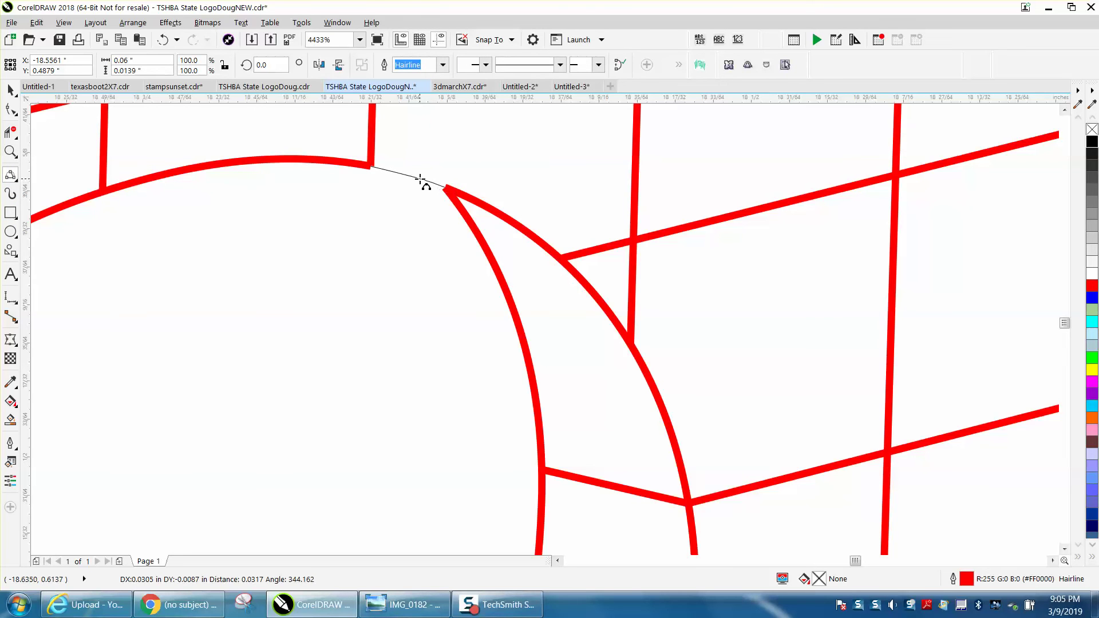
{"action": "left_click", "coordinate": [415, 182]}
- Add one more 2-Point line from a rim node to the inner heart curve
{"action": "scroll", "coordinate": [356, 248], "scroll_direction": "down", "scroll_amount": 2}
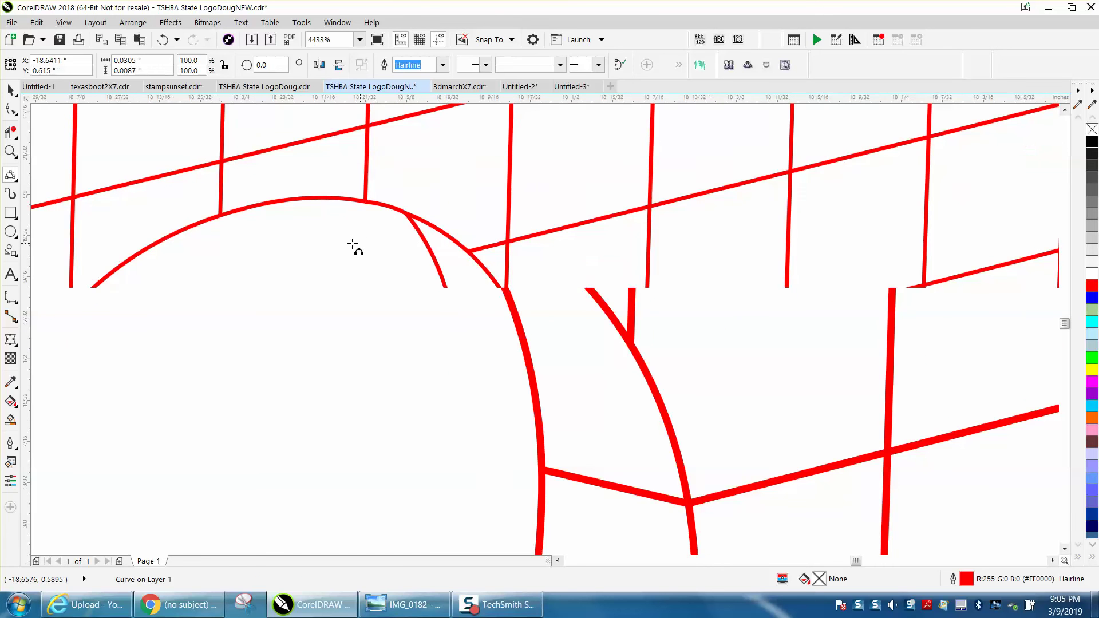
{"action": "left_click", "coordinate": [12, 176]}
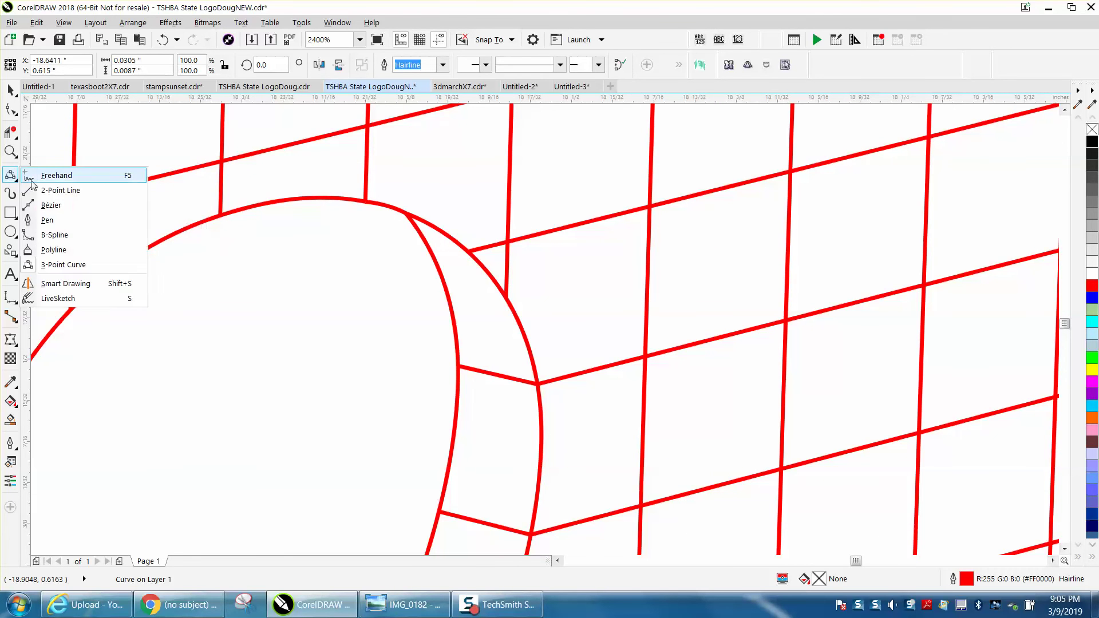
{"action": "left_click", "coordinate": [53, 193]}
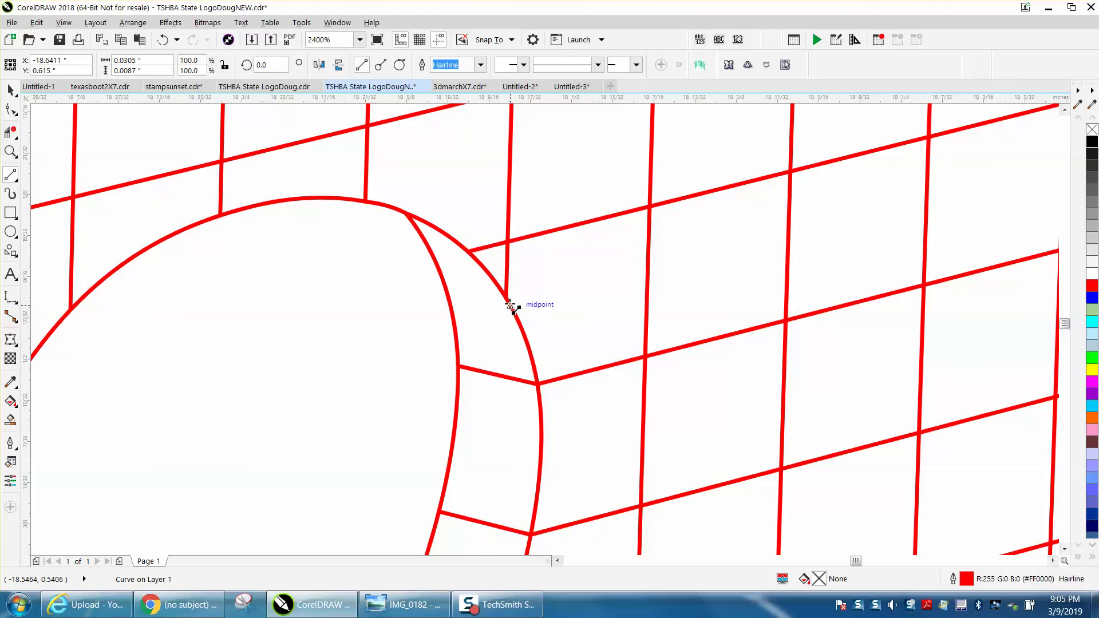
{"action": "mouse_move", "coordinate": [506, 297]}
{"action": "left_mouse_down"}
{"action": "mouse_move", "coordinate": [443, 281]}
{"action": "mouse_move", "coordinate": [437, 245]}
{"action": "mouse_move", "coordinate": [423, 238]}
{"action": "left_mouse_up"}
{"action": "scroll", "coordinate": [313, 273], "scroll_direction": "down", "scroll_amount": 1}
{"action": "scroll", "coordinate": [406, 294], "scroll_direction": "down", "scroll_amount": 1}
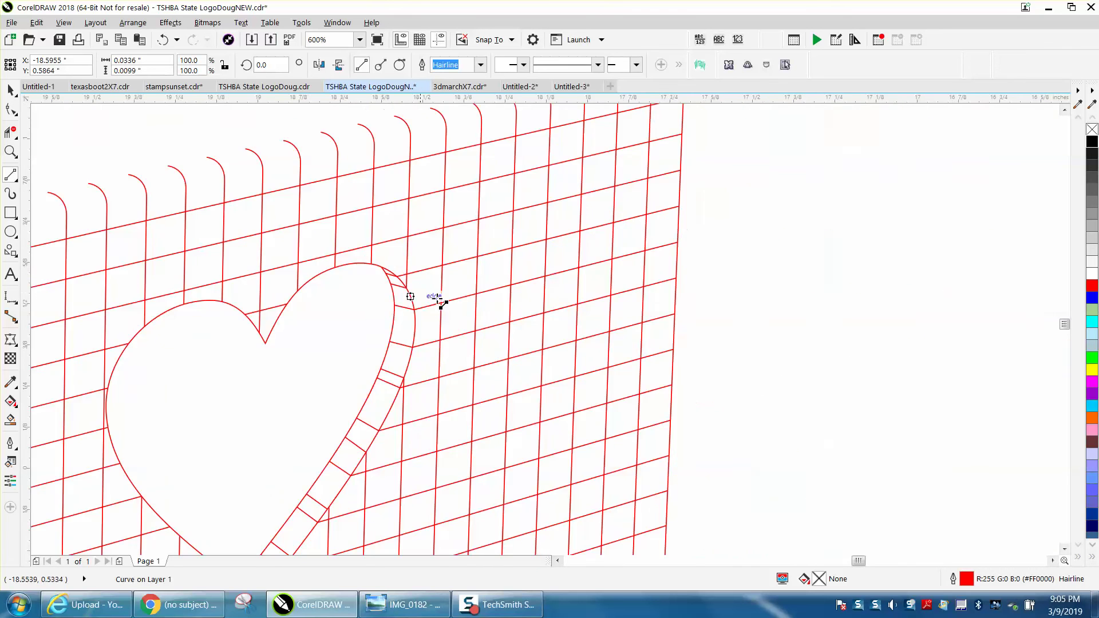
{"action": "scroll", "coordinate": [478, 343], "scroll_direction": "down", "scroll_amount": 1}
- Draw straight 2-Point lines along the grid wall's top edge and up its left edge
{"action": "scroll", "coordinate": [459, 336], "scroll_direction": "down", "scroll_amount": 1}
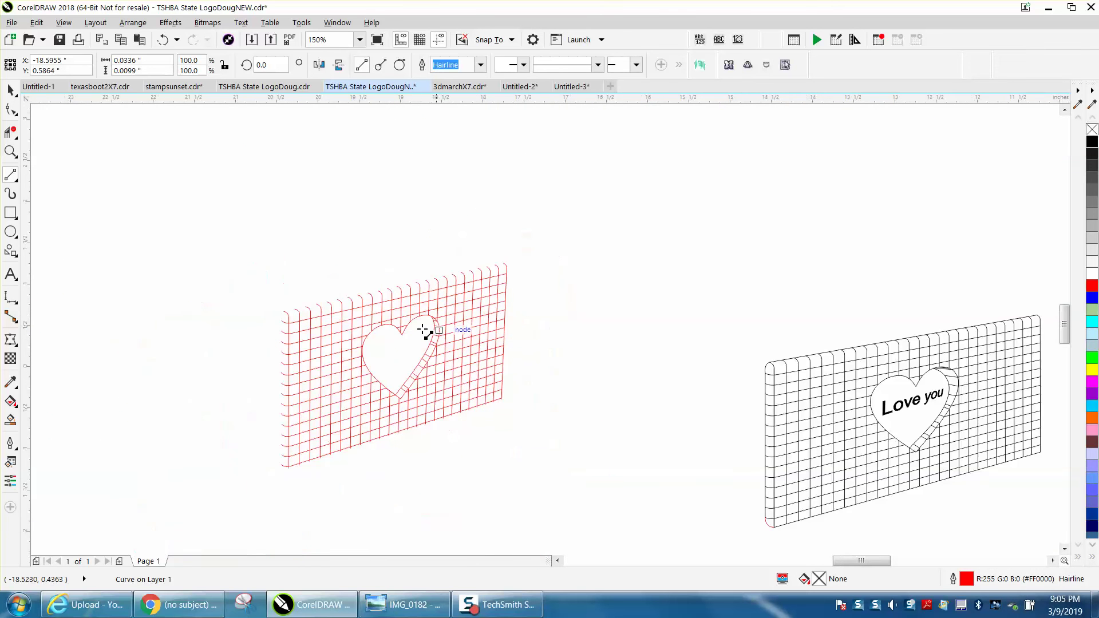
{"action": "left_click", "coordinate": [10, 152]}
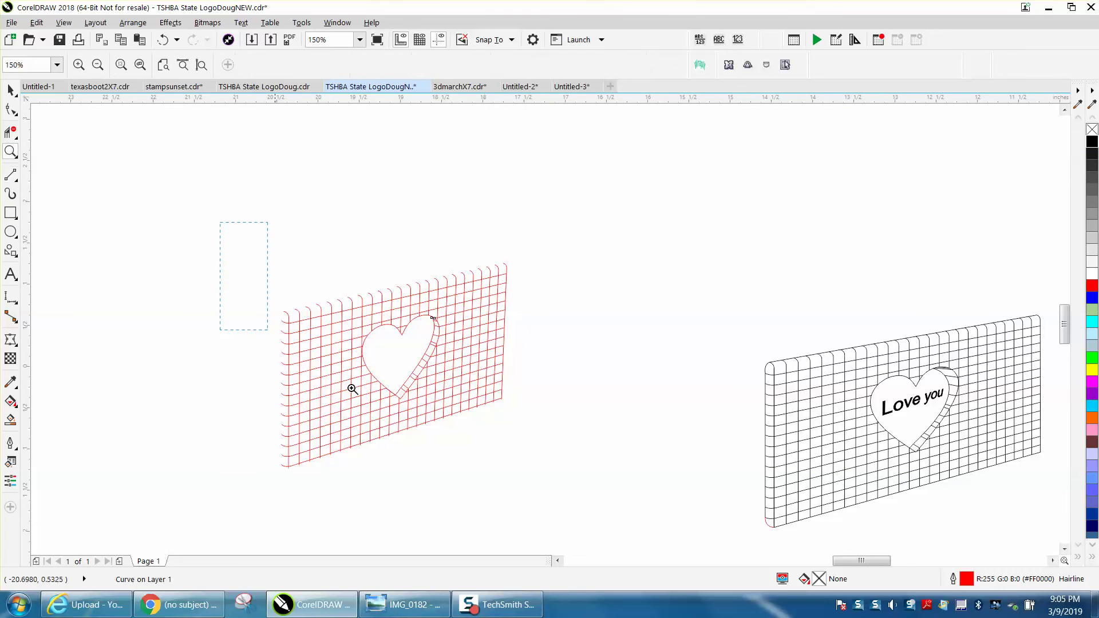
{"action": "left_click_drag", "start_coordinate": [663, 492], "coordinate": [663, 492]}
{"action": "left_click", "coordinate": [19, 182]}
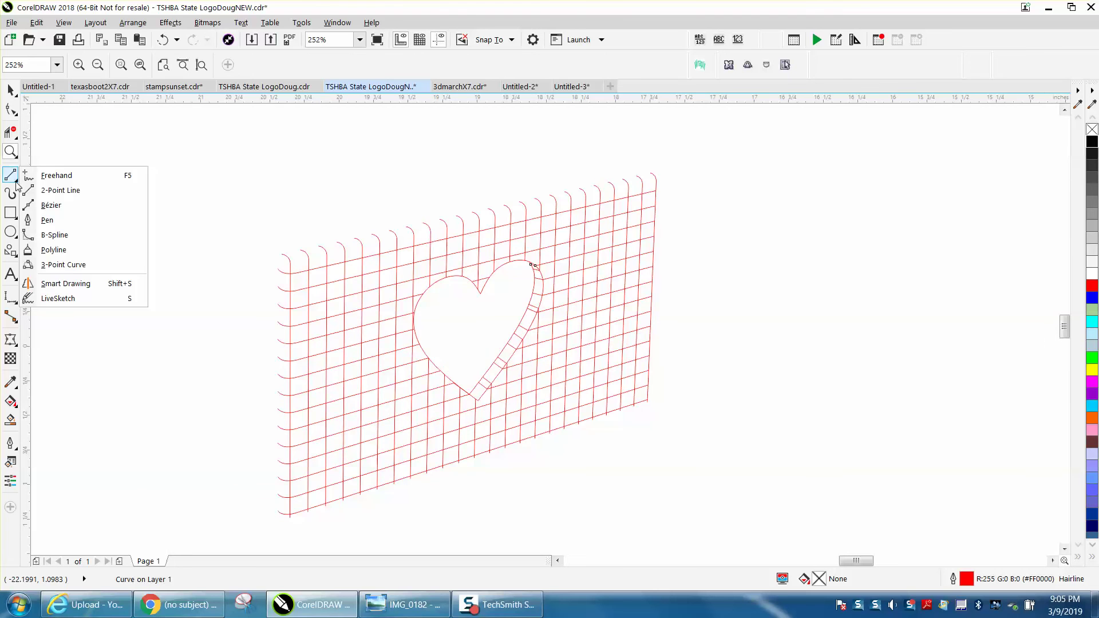
{"action": "left_click", "coordinate": [61, 191]}
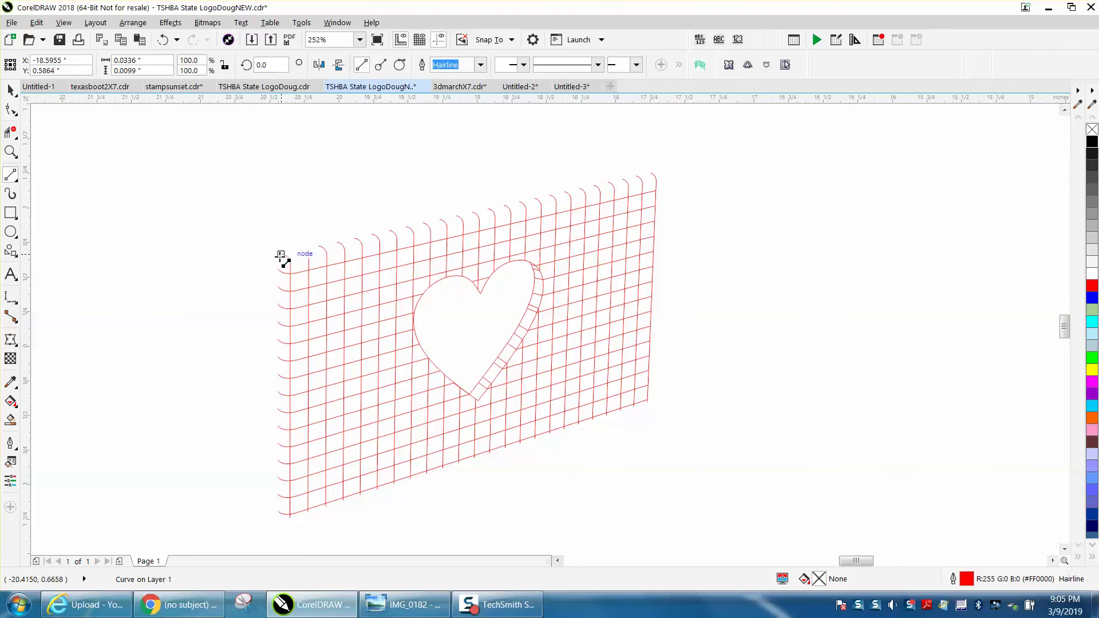
{"action": "left_click_drag", "start_coordinate": [281, 254], "coordinate": [650, 173]}
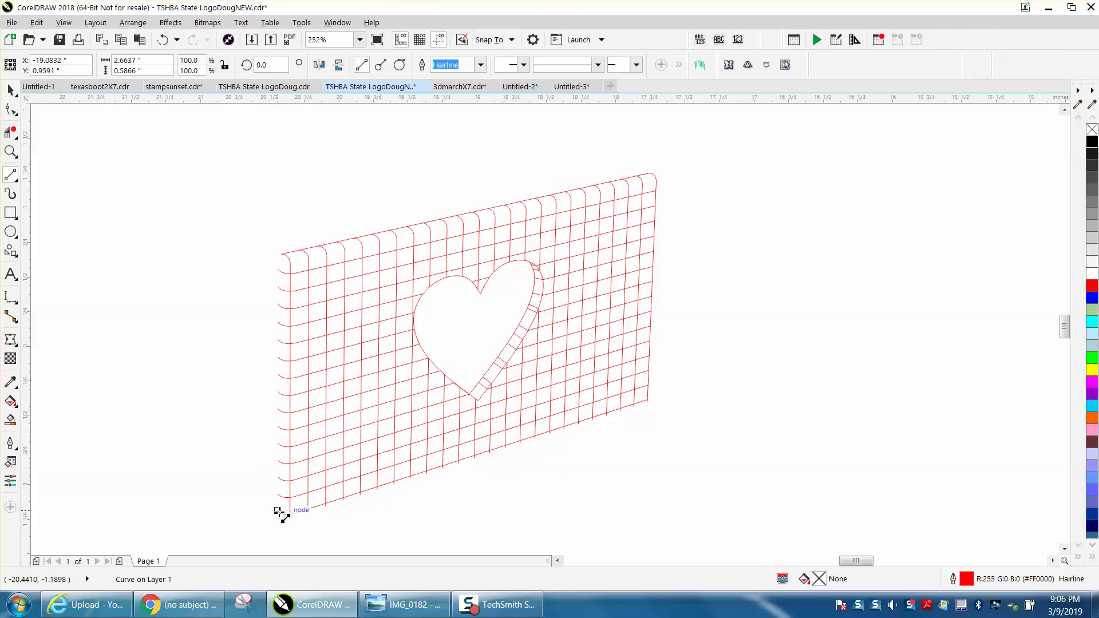
{"action": "left_click_drag", "start_coordinate": [279, 511], "coordinate": [279, 269]}
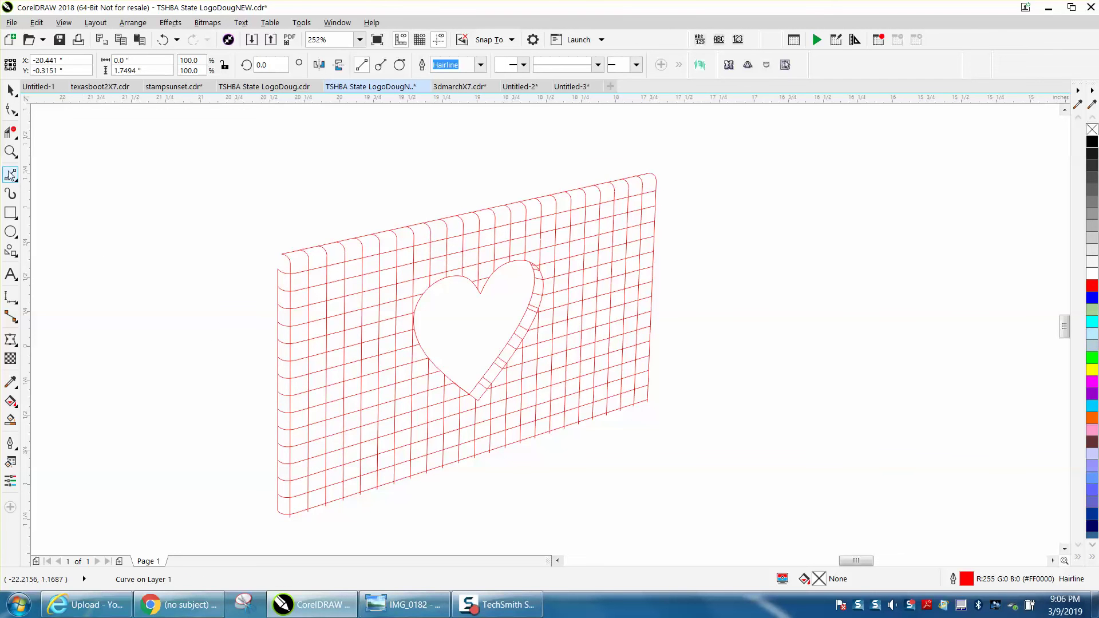
{"action": "left_click", "coordinate": [10, 151]}
{"action": "left_click_drag", "start_coordinate": [351, 297], "coordinate": [352, 297]}
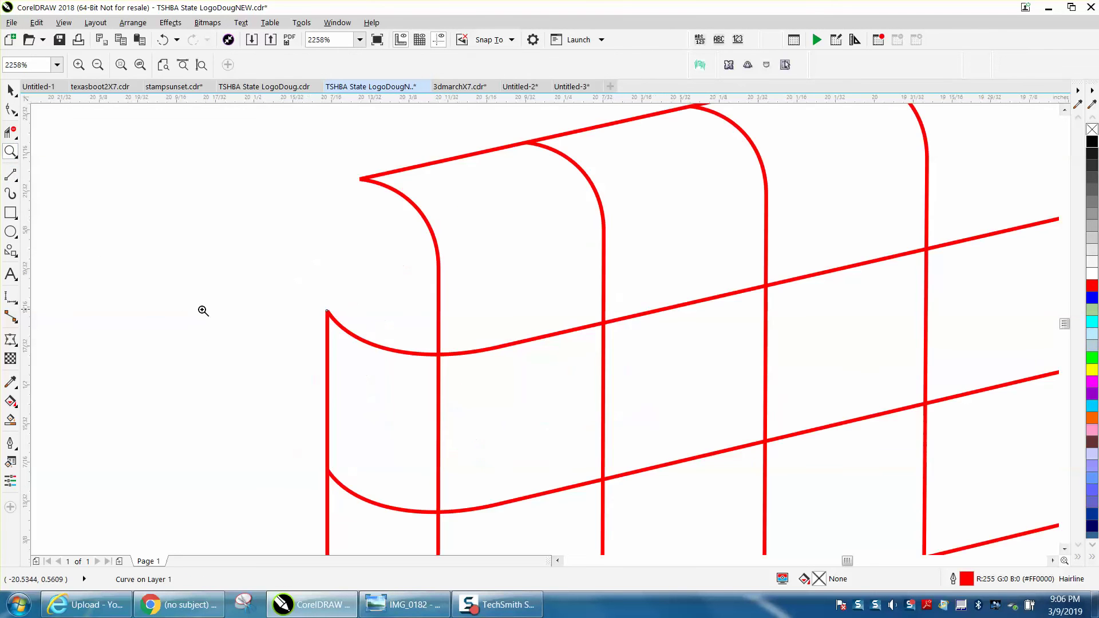
- Round off the grid wall's top-left corner with a 3-point curve
{"action": "left_click", "coordinate": [18, 181]}
{"action": "left_click", "coordinate": [63, 264]}
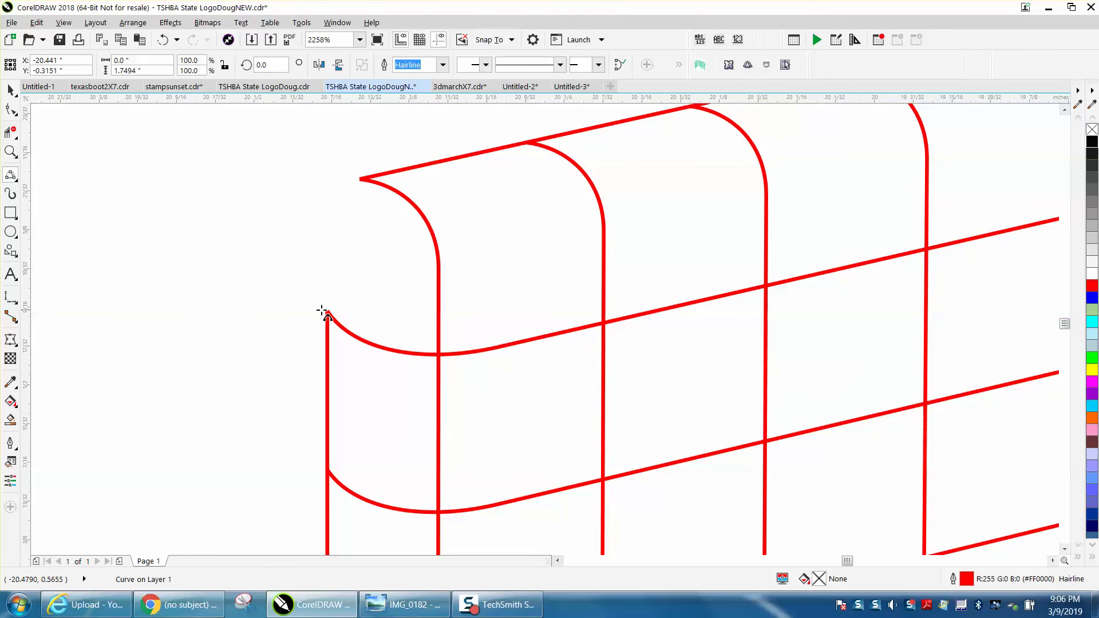
{"action": "left_click_drag", "start_coordinate": [328, 314], "coordinate": [360, 179]}
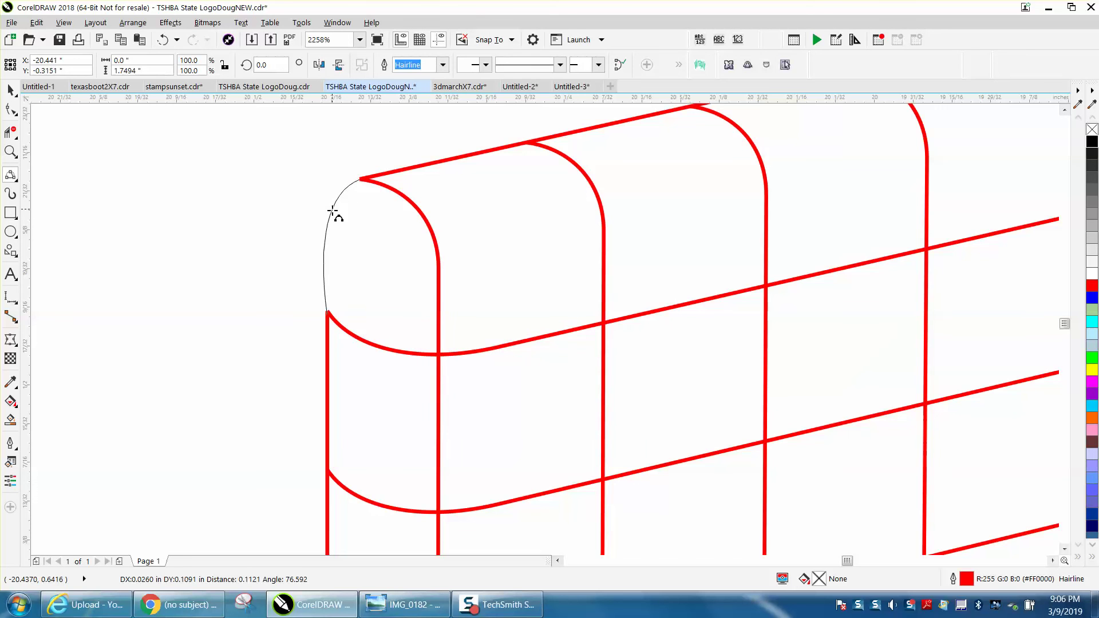
{"action": "left_click", "coordinate": [334, 215]}
{"action": "scroll", "coordinate": [189, 215], "scroll_direction": "down", "scroll_amount": 3}
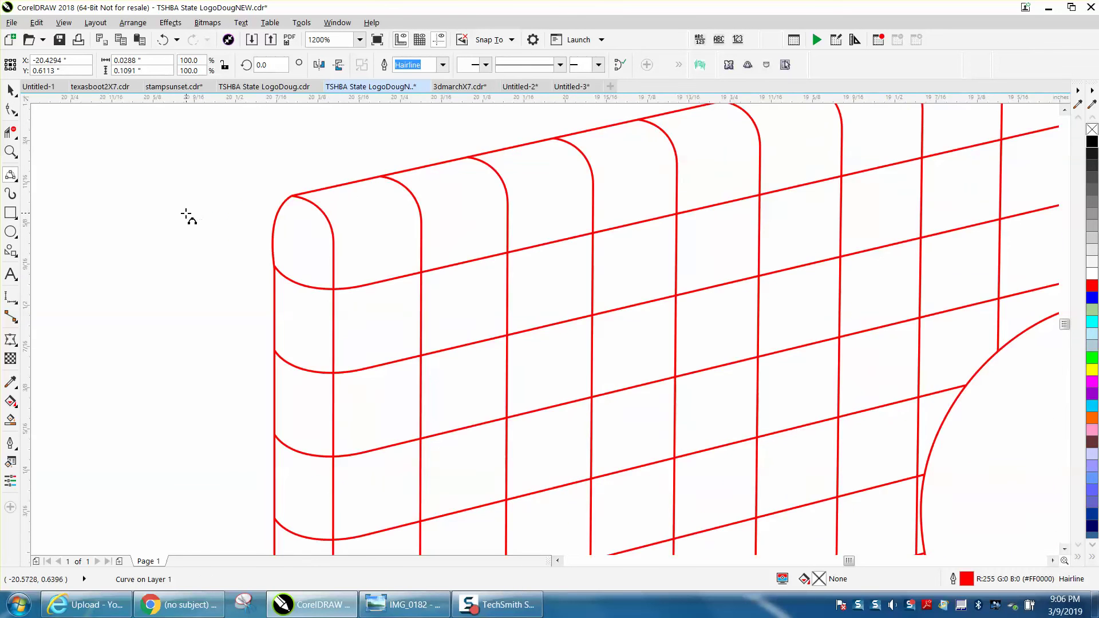
{"action": "scroll", "coordinate": [177, 215], "scroll_direction": "down", "scroll_amount": 2}
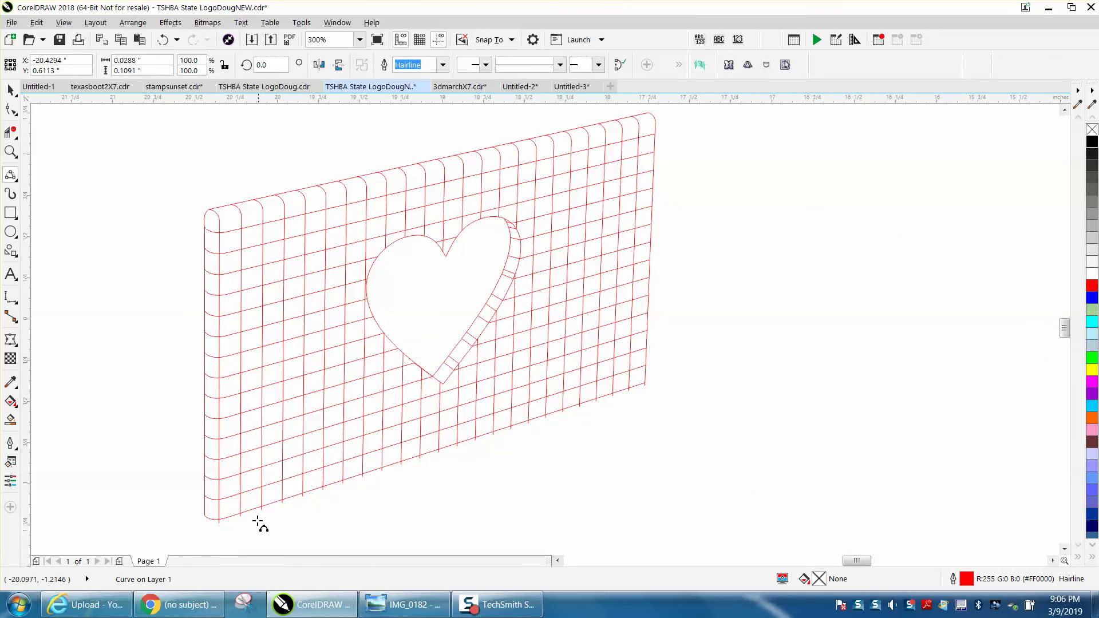
- Delete the short line stub below the grid wall's bottom-left edge, then zoom back out
{"action": "key", "text": "z"}
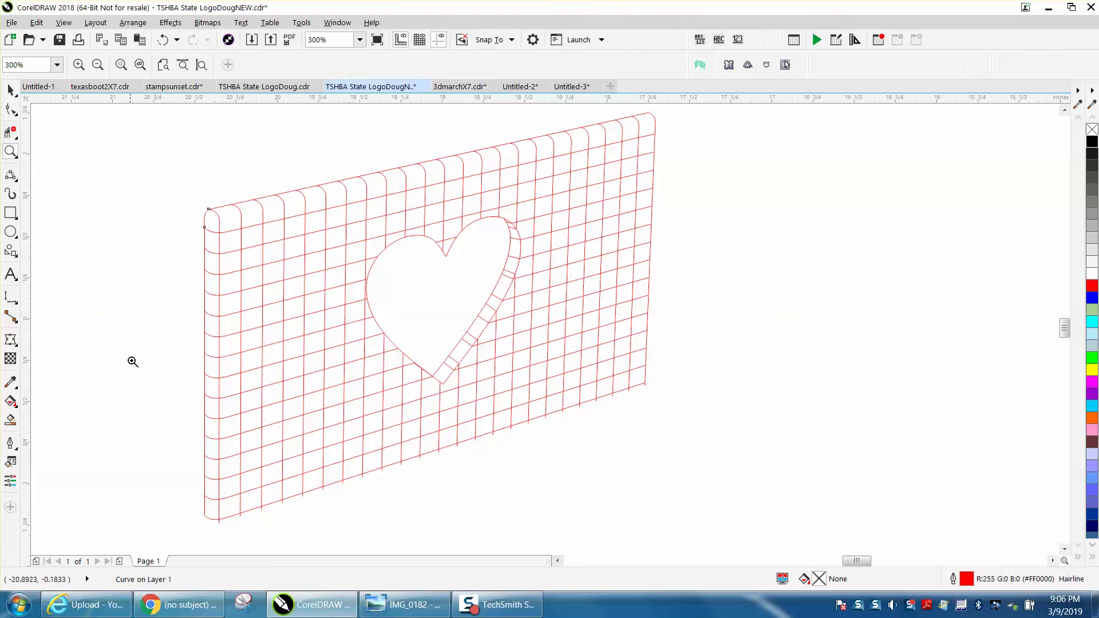
{"action": "left_click_drag", "start_coordinate": [275, 524], "coordinate": [315, 533]}
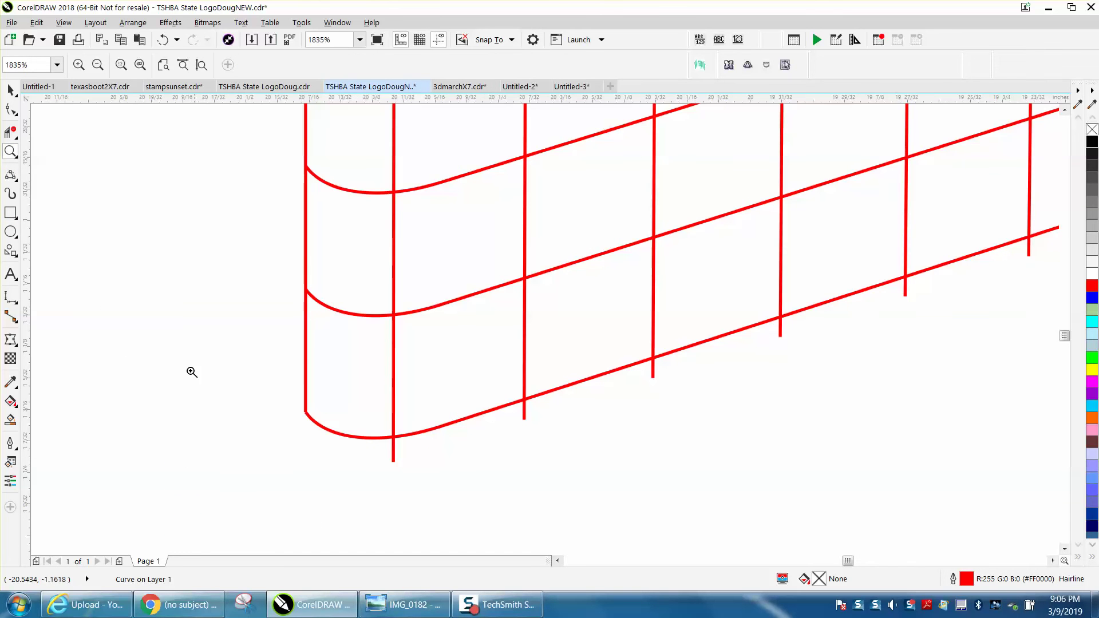
{"action": "left_click", "coordinate": [10, 132]}
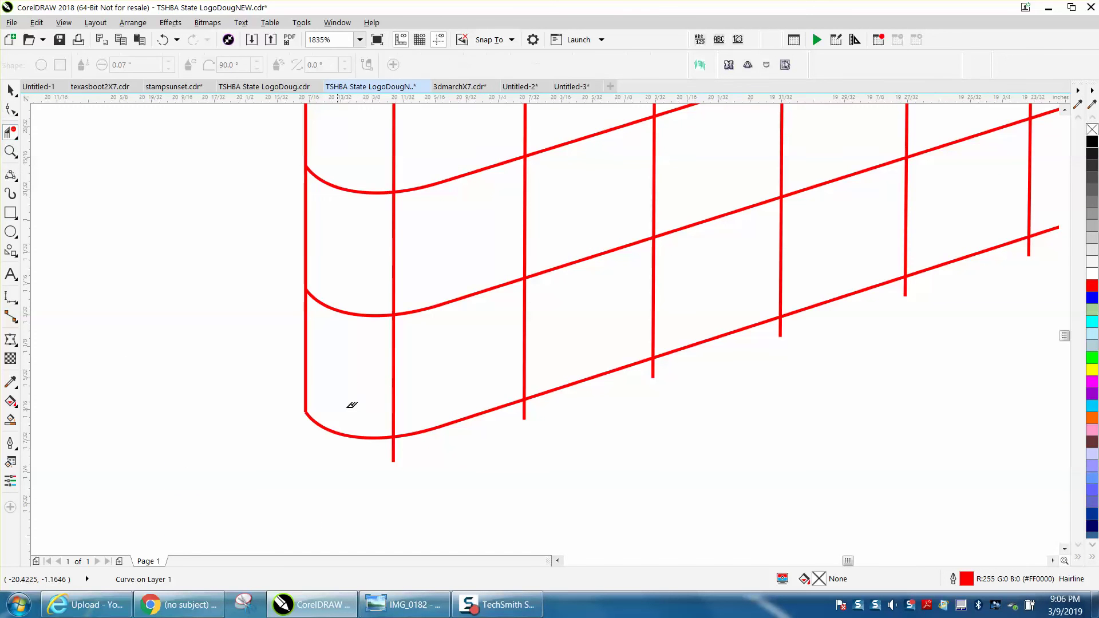
{"action": "left_click", "coordinate": [525, 409]}
{"action": "key", "text": "F3"}
{"action": "key", "text": "F3"}
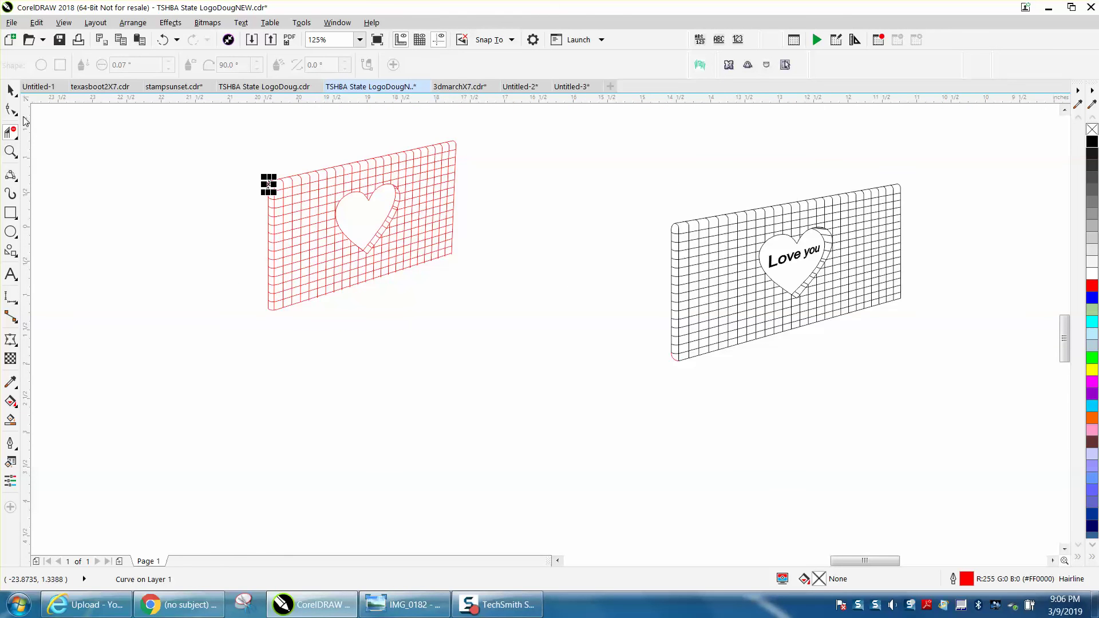
- Type the text 'Love you' on the canvas below the grid wall
{"action": "left_click", "coordinate": [114, 206]}
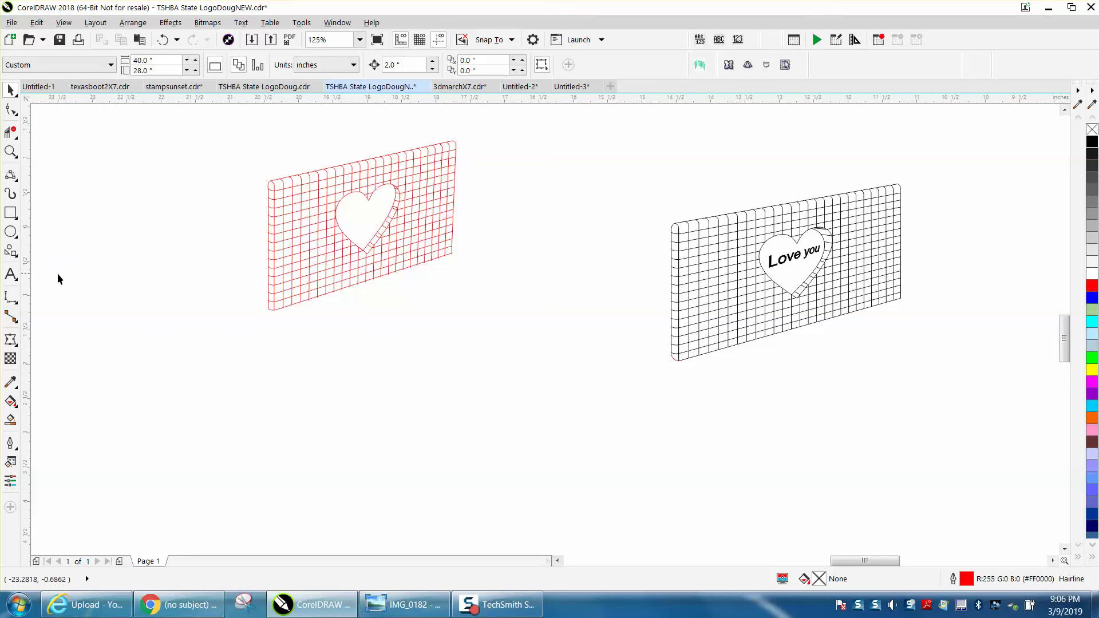
{"action": "left_click", "coordinate": [10, 274]}
{"action": "left_click", "coordinate": [175, 359]}
{"action": "type", "text": "O"}
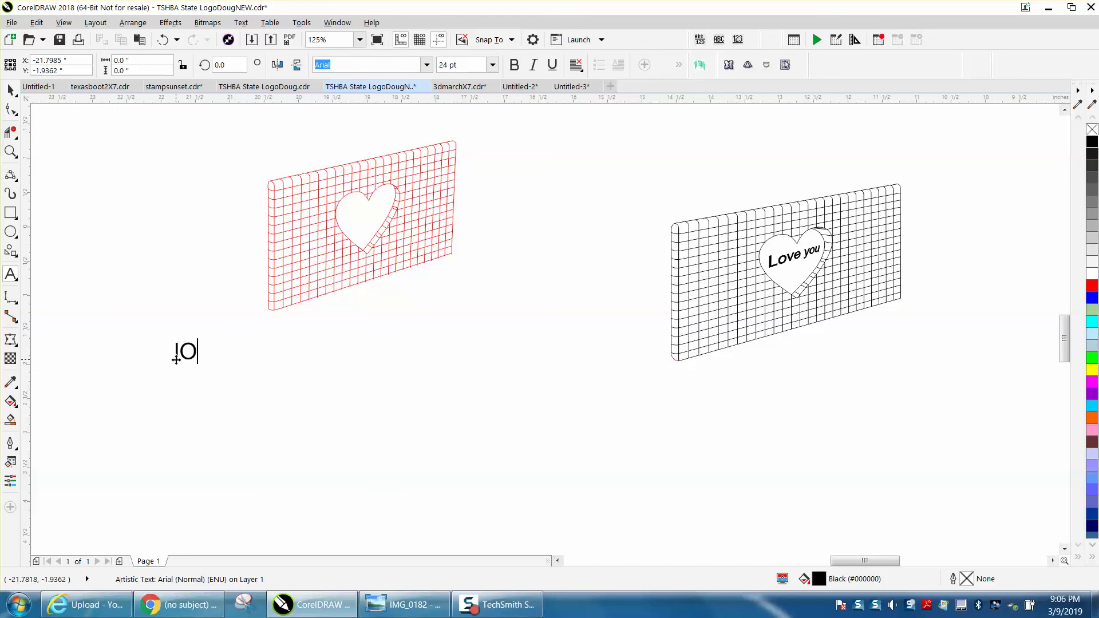
{"action": "type", "text": "VE YOU"}
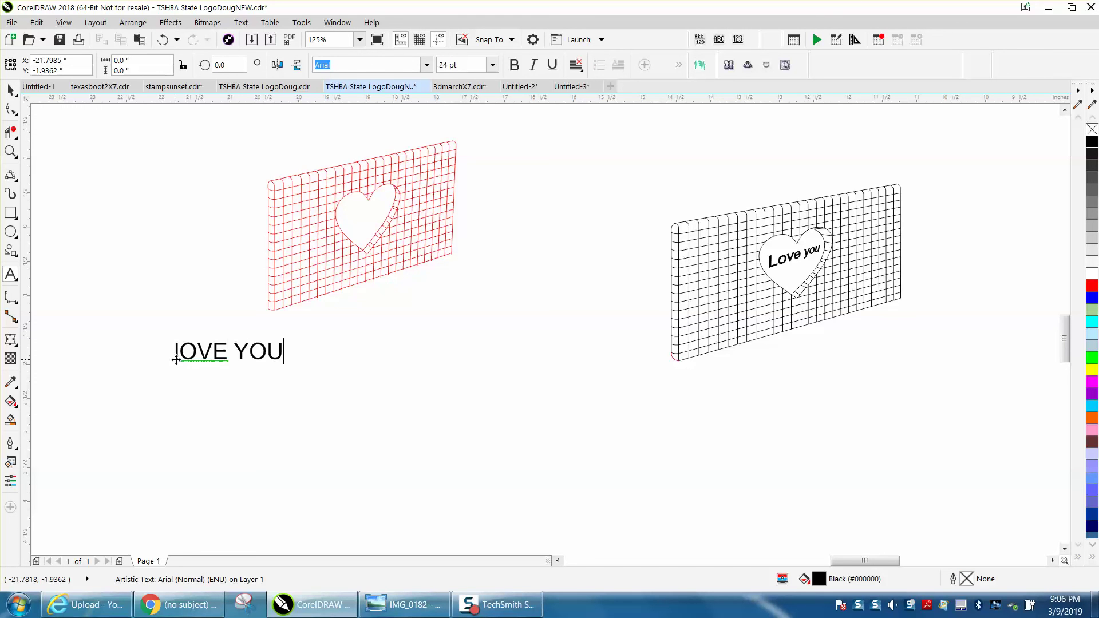
{"action": "key", "text": "Escape"}
{"action": "key", "text": "BackSpace"}
{"action": "key", "text": "BackSpace"}
{"action": "key", "text": "BackSpace"}
{"action": "key", "text": "BackSpace"}
{"action": "key", "text": "BackSpace"}
{"action": "key", "text": "BackSpace"}
{"action": "key", "text": "BackSpace"}
{"action": "key", "text": "BackSpace"}
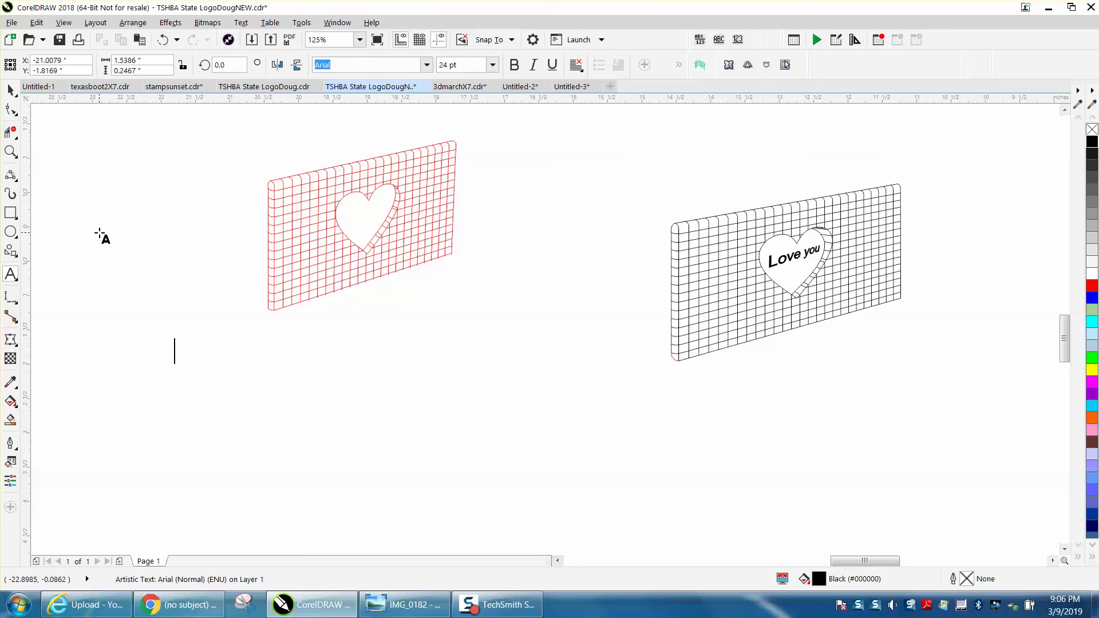
{"action": "type", "text": "Love you"}
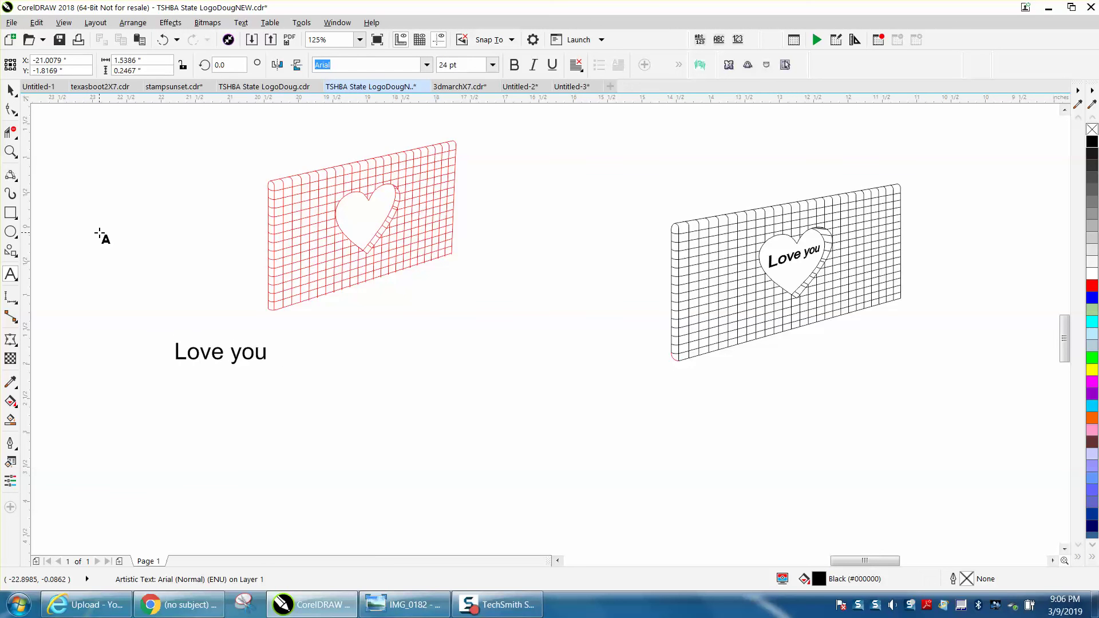
{"action": "key", "text": "ctrl+space"}
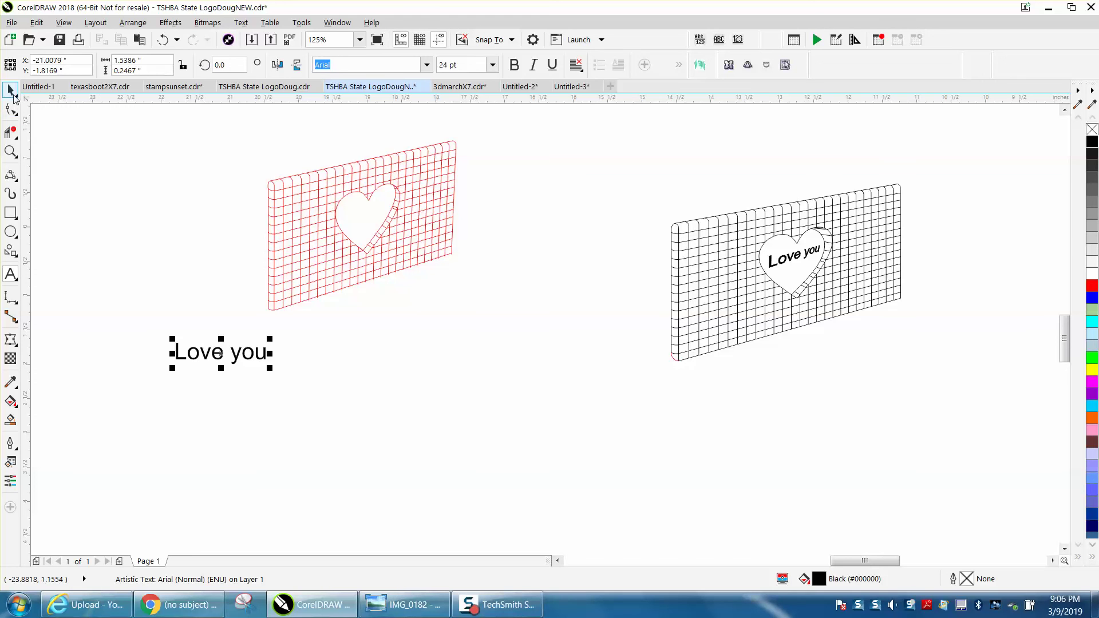
- Position the Love you text just below the grid, then select the grid and heart together
{"action": "left_click_drag", "start_coordinate": [229, 352], "coordinate": [397, 388]}
{"action": "left_click_drag", "start_coordinate": [218, 124], "coordinate": [554, 343]}
{"action": "left_click", "coordinate": [133, 22]}
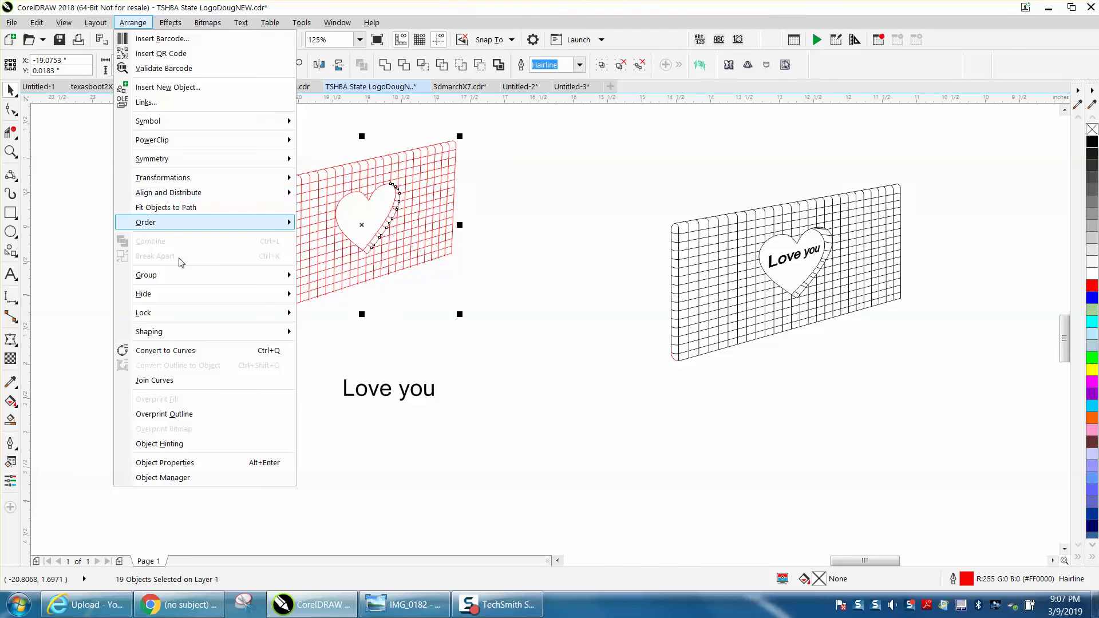
- Group the grid and heart, and move the Love you text into the heart
{"action": "mouse_move", "coordinate": [181, 275]}
{"action": "left_click", "coordinate": [319, 278]}
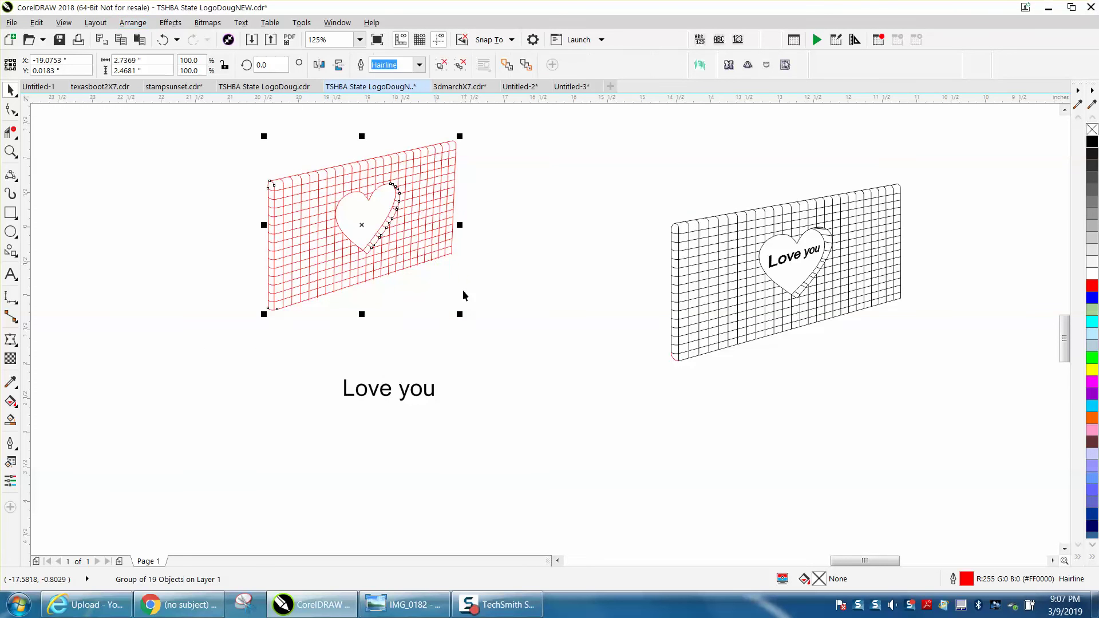
{"action": "left_click_drag", "start_coordinate": [397, 393], "coordinate": [365, 210]}
- Rotate the Love you text about 21 degrees and nudge it into place inside the heart
{"action": "left_click", "coordinate": [11, 151]}
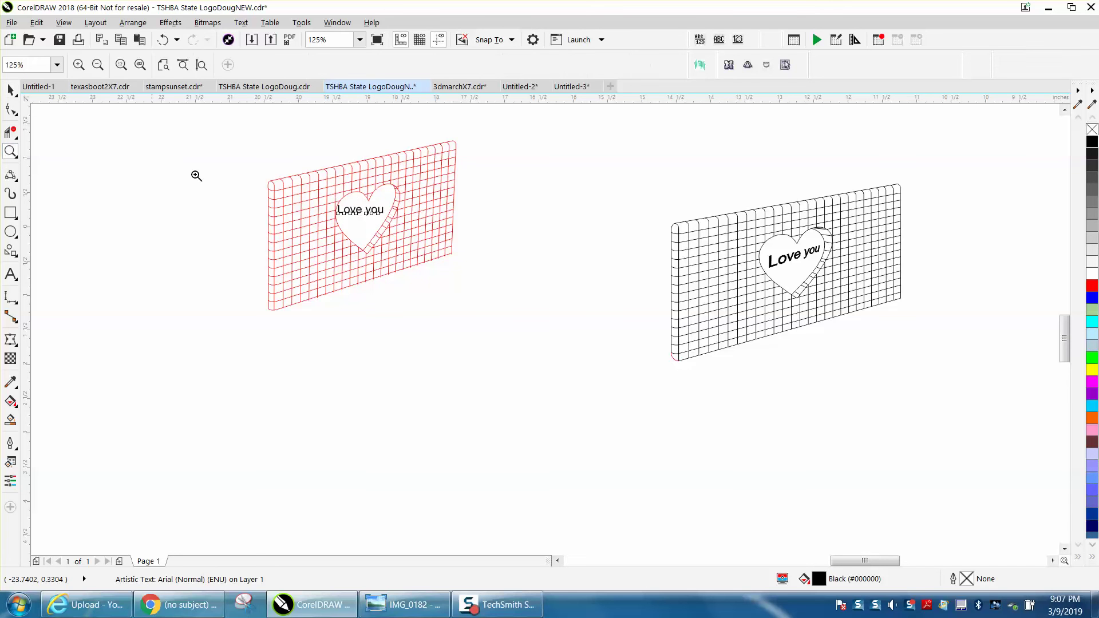
{"action": "left_click_drag", "start_coordinate": [341, 247], "coordinate": [520, 321]}
{"action": "left_click", "coordinate": [10, 90]}
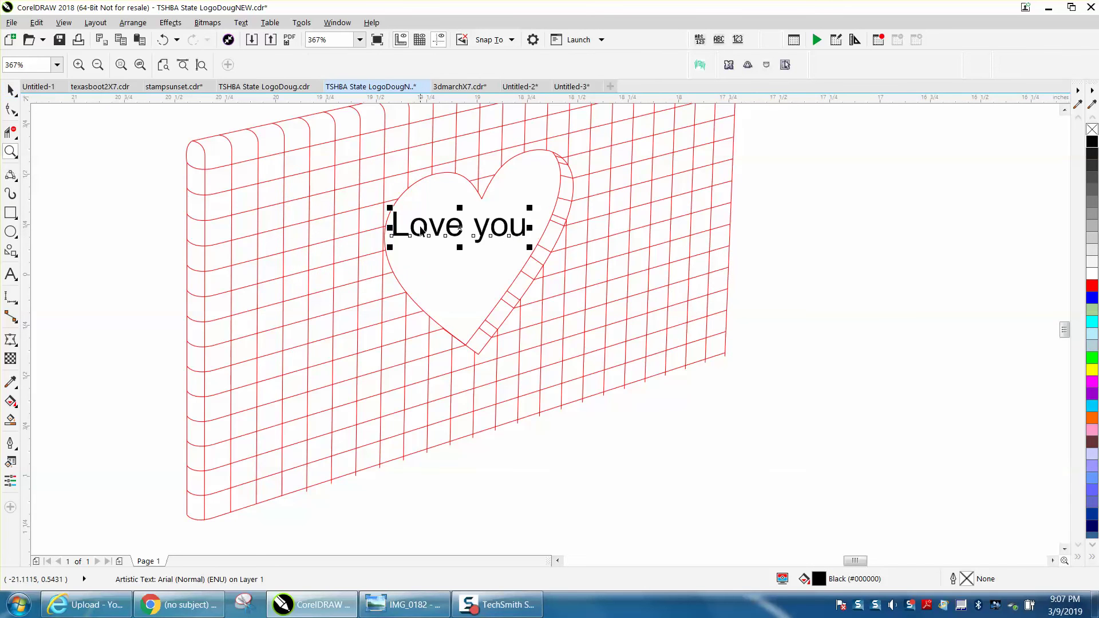
{"action": "left_click", "coordinate": [458, 227]}
{"action": "left_click_drag", "start_coordinate": [529, 207], "coordinate": [531, 174]}
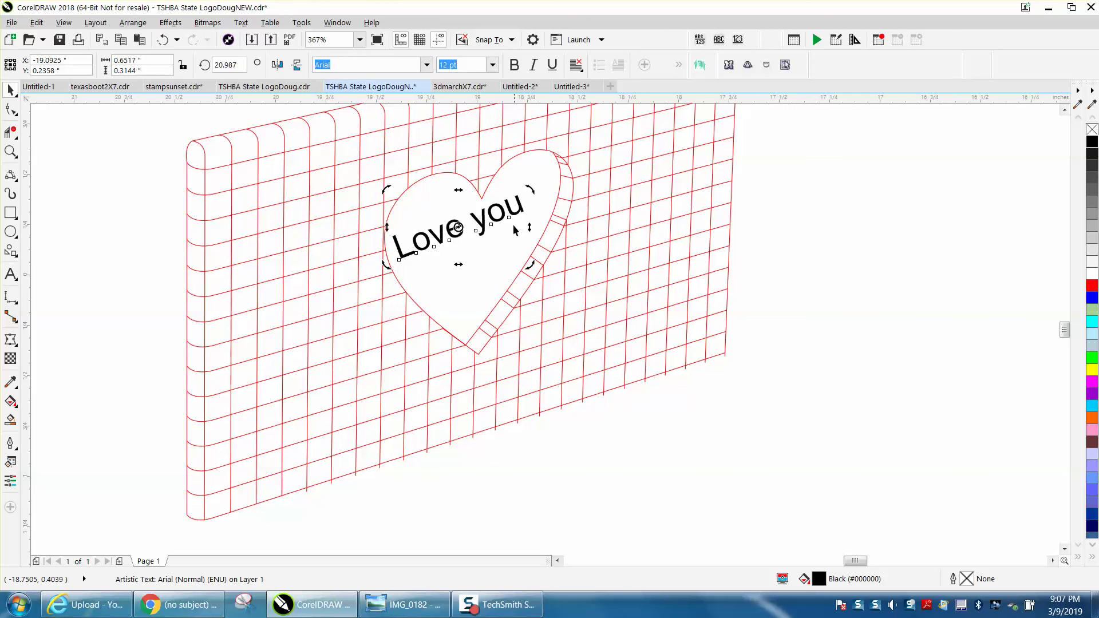
{"action": "left_click", "coordinate": [830, 252]}
{"action": "left_click_drag", "start_coordinate": [482, 230], "coordinate": [490, 239]}
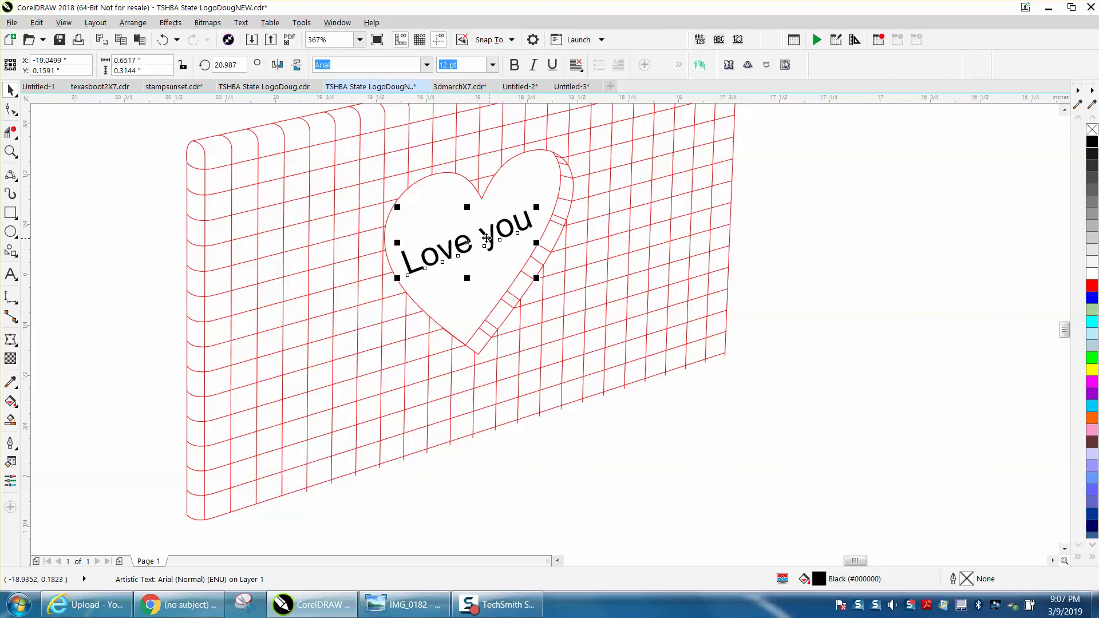
{"action": "left_click", "coordinate": [170, 22]}
- Add a perspective to the text, lowering its right-side corners to follow the grid
{"action": "left_click", "coordinate": [203, 227]}
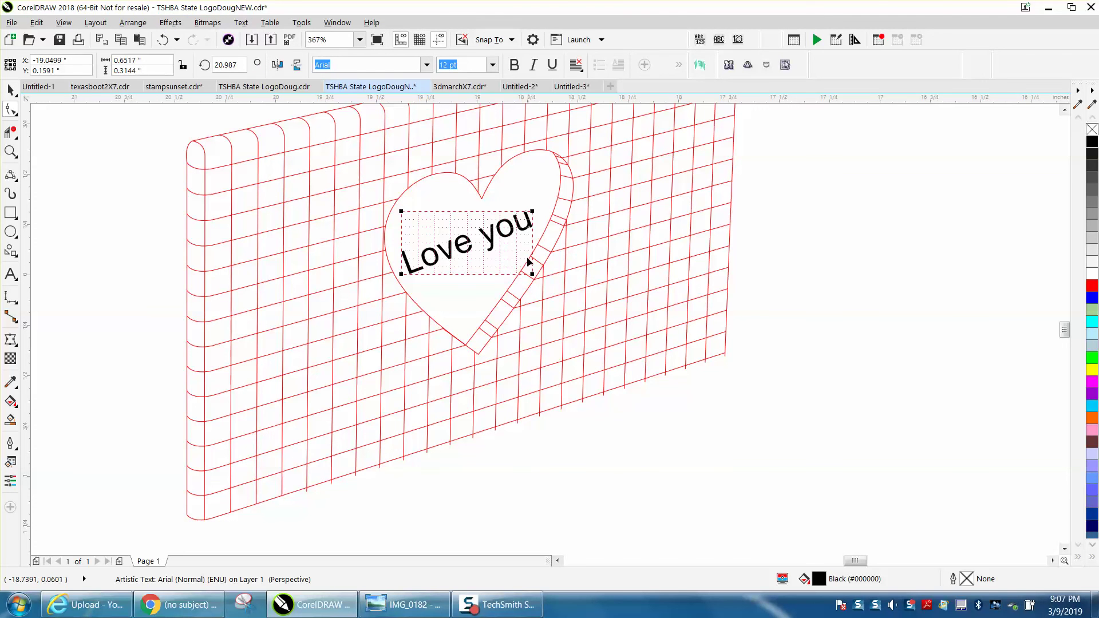
{"action": "left_click_drag", "start_coordinate": [532, 274], "coordinate": [531, 289]}
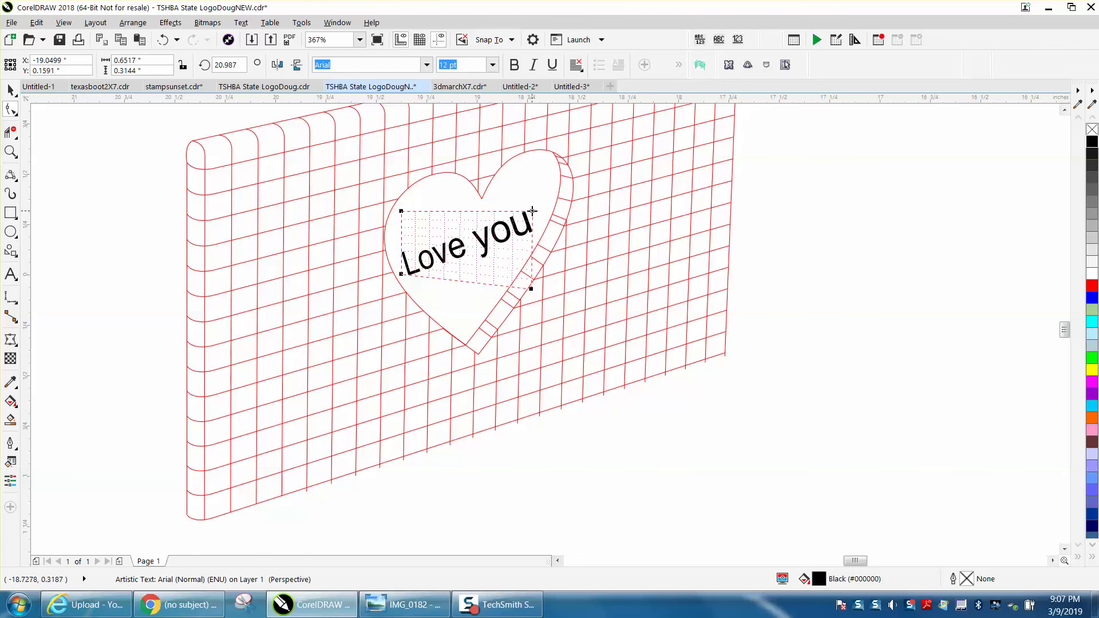
{"action": "left_click_drag", "start_coordinate": [533, 211], "coordinate": [532, 234]}
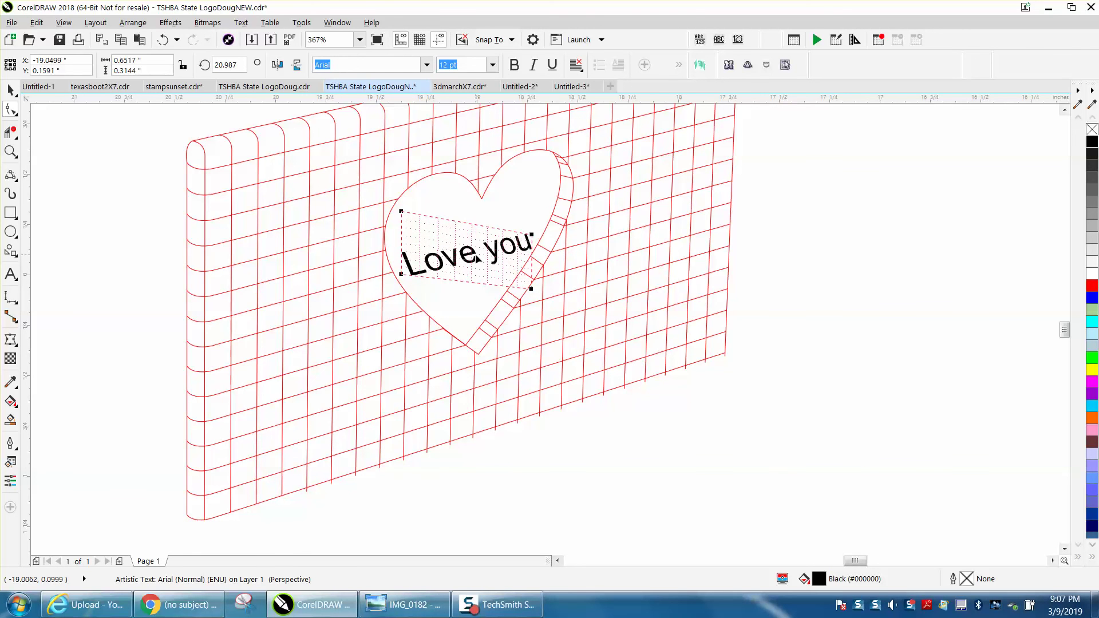
- Shift the text up and right inside the heart, then select the grid and text together
{"action": "left_click", "coordinate": [10, 90]}
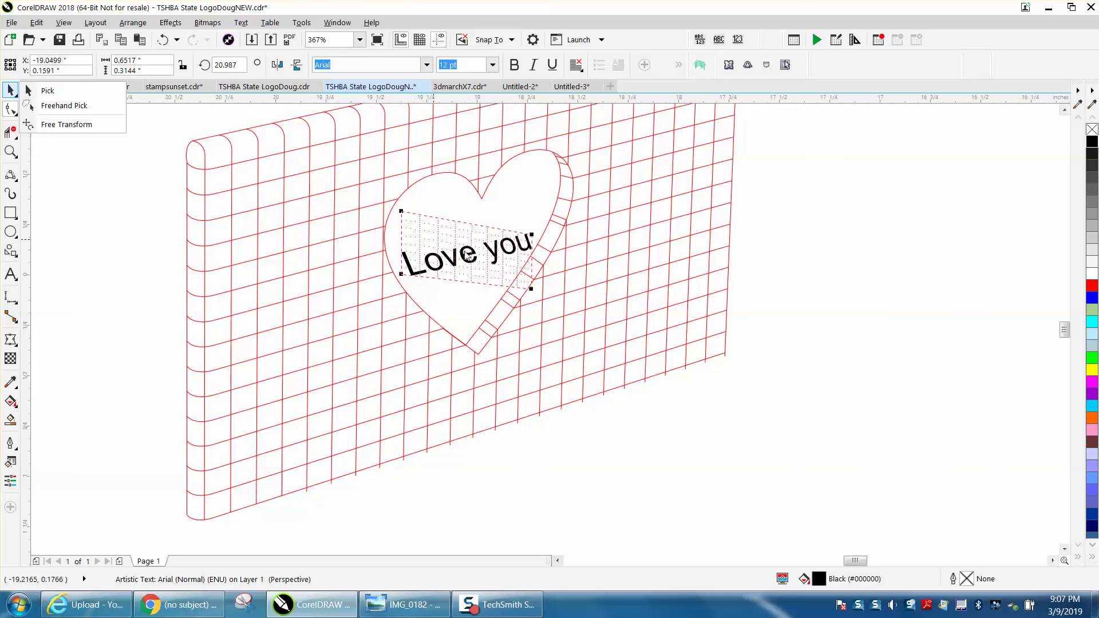
{"action": "left_click", "coordinate": [34, 91]}
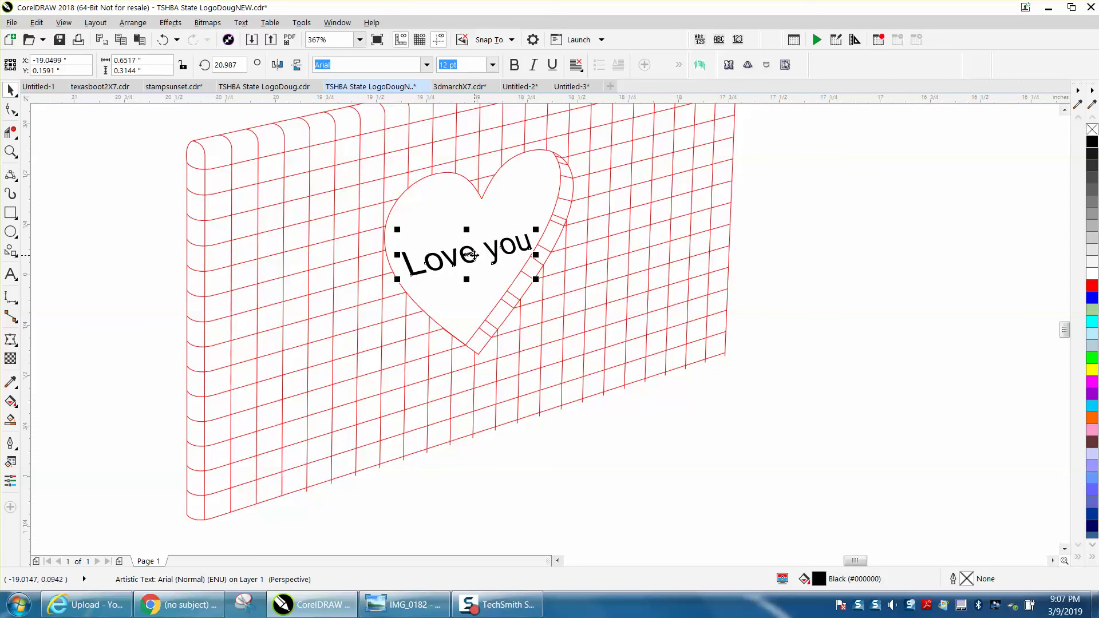
{"action": "left_click_drag", "start_coordinate": [474, 255], "coordinate": [481, 235]}
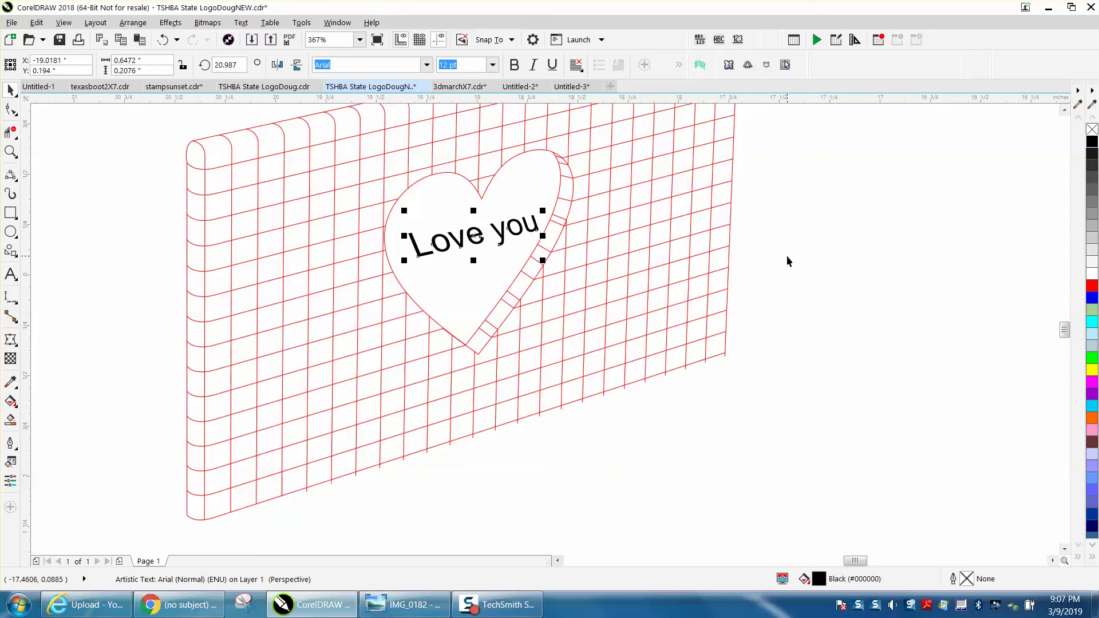
{"action": "scroll", "coordinate": [779, 256], "scroll_direction": "down", "scroll_amount": 3}
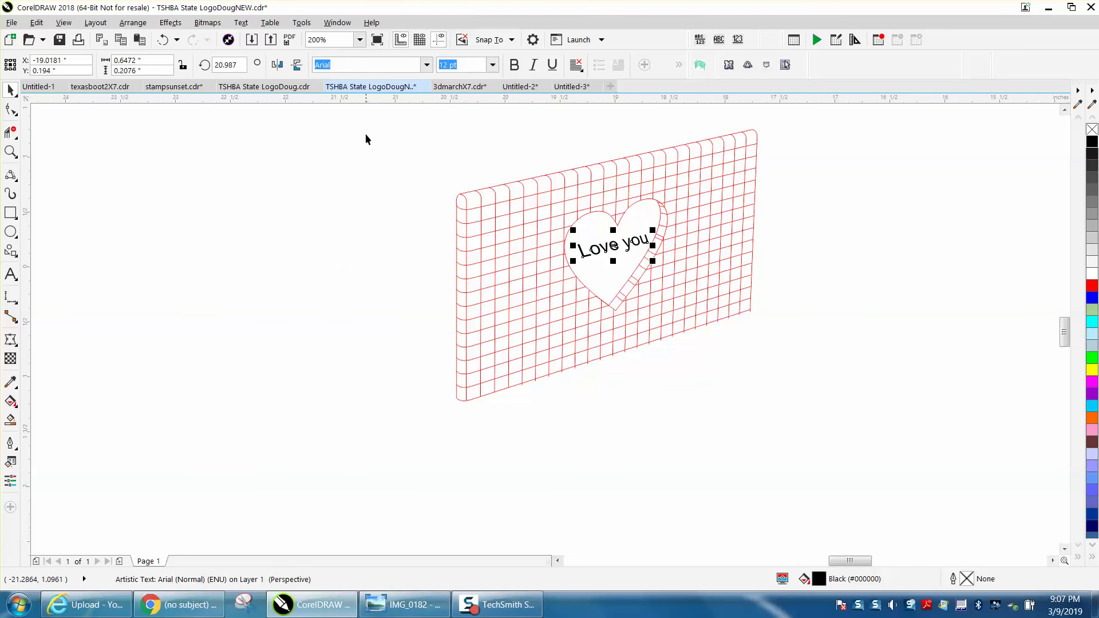
{"action": "left_click_drag", "start_coordinate": [376, 108], "coordinate": [847, 420]}
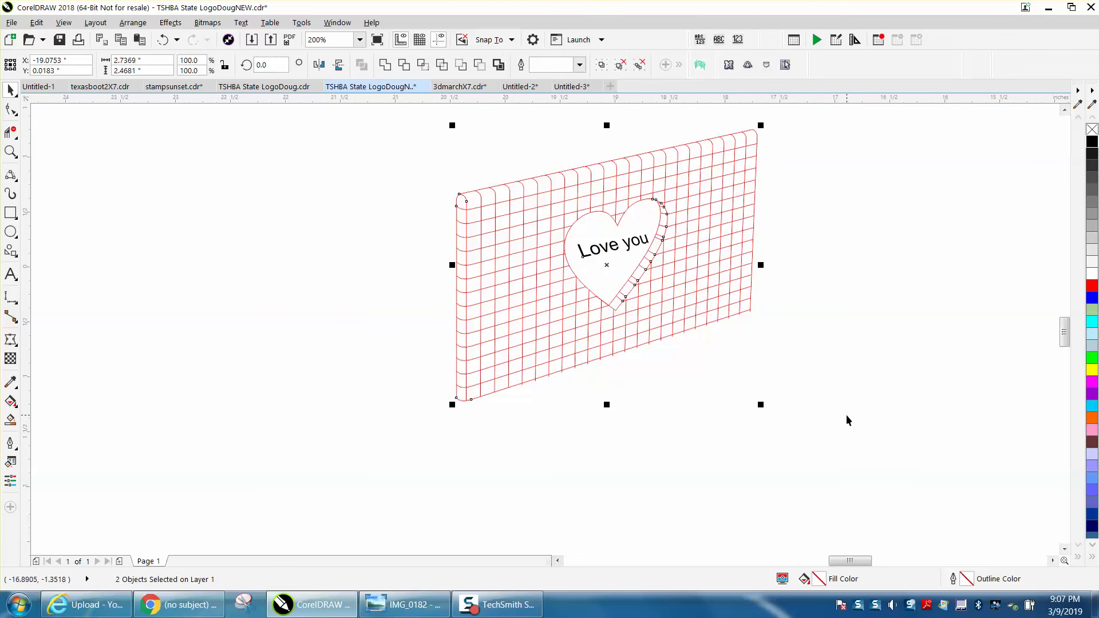
- Make the selected outlines black with a 0.5 pt width
{"action": "right_click", "coordinate": [1092, 148]}
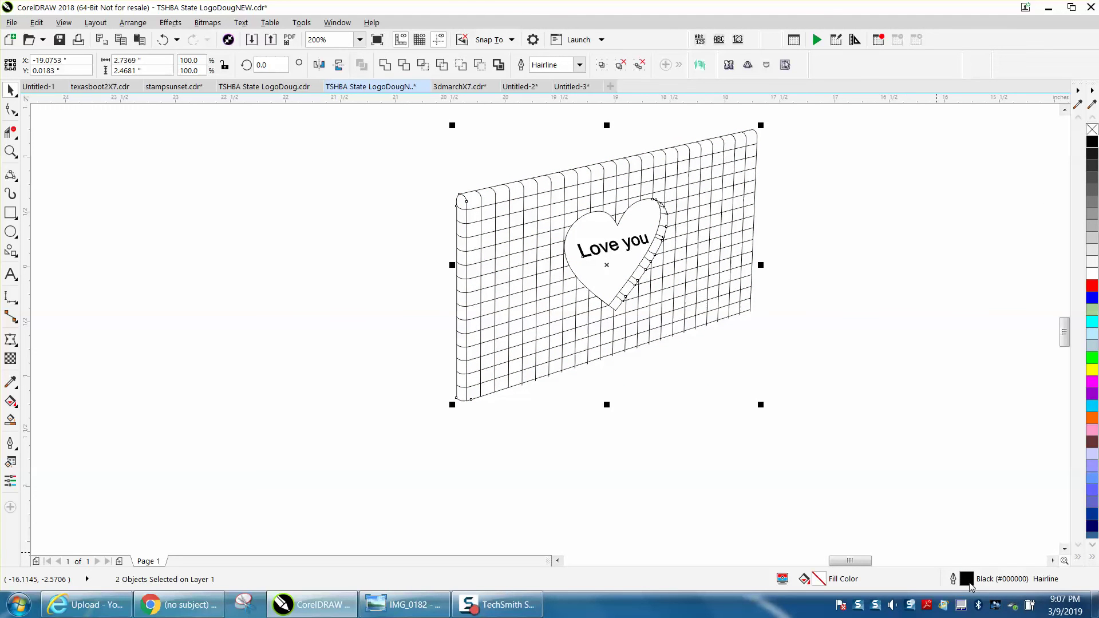
{"action": "double_click", "coordinate": [967, 581]}
{"action": "left_click", "coordinate": [472, 218]}
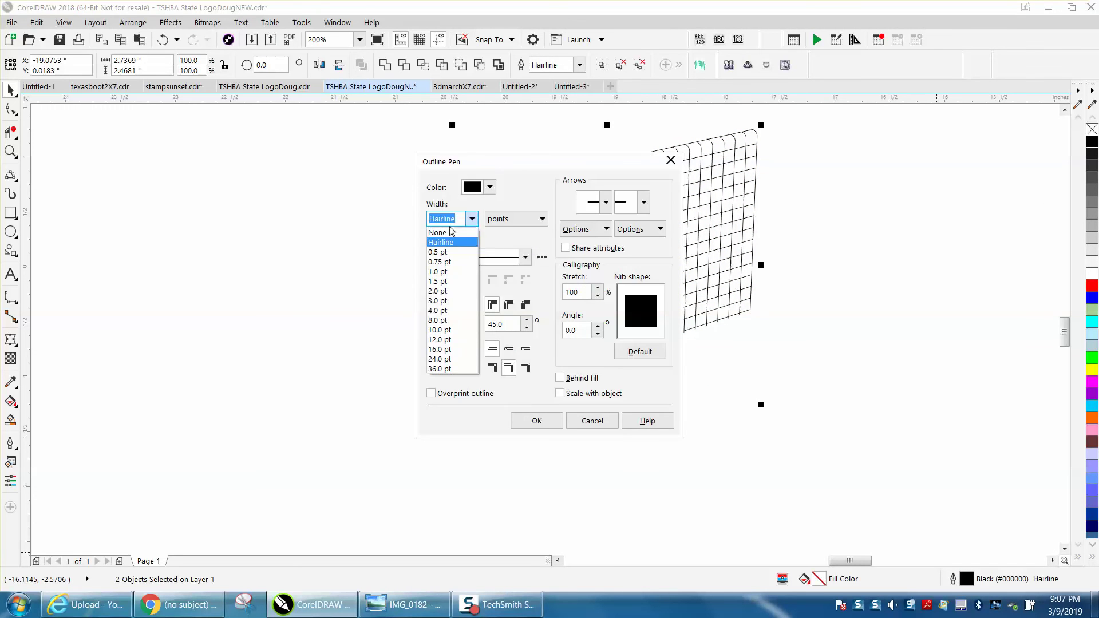
{"action": "left_click", "coordinate": [449, 253]}
{"action": "left_click", "coordinate": [537, 421]}
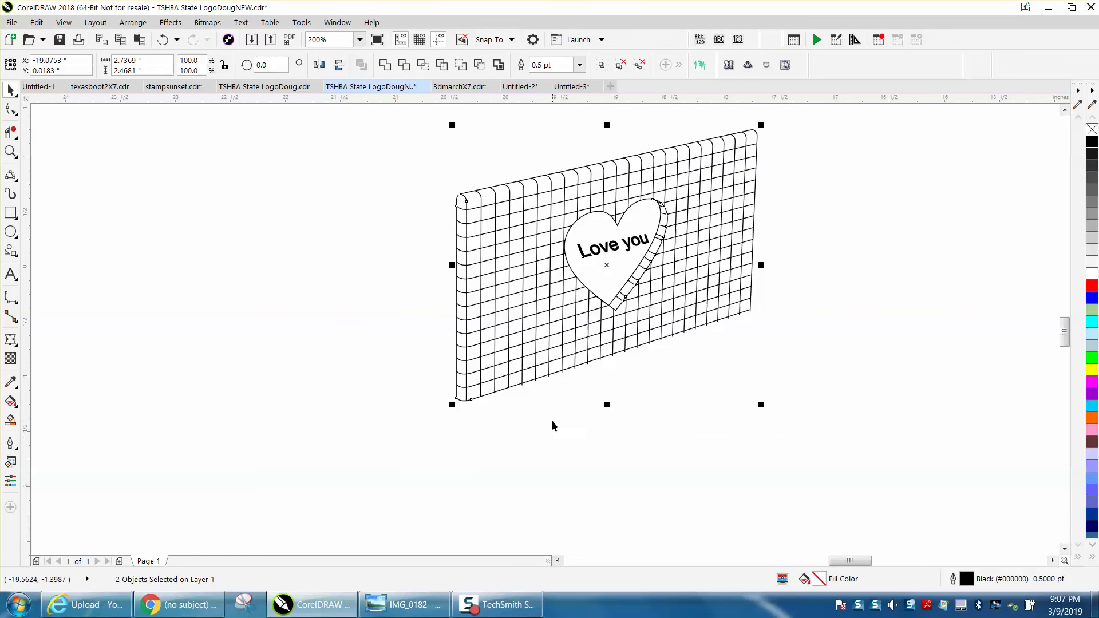
- Zoom in to inspect the new black outlines along the heart's upper-right edge
{"action": "left_click", "coordinate": [11, 152]}
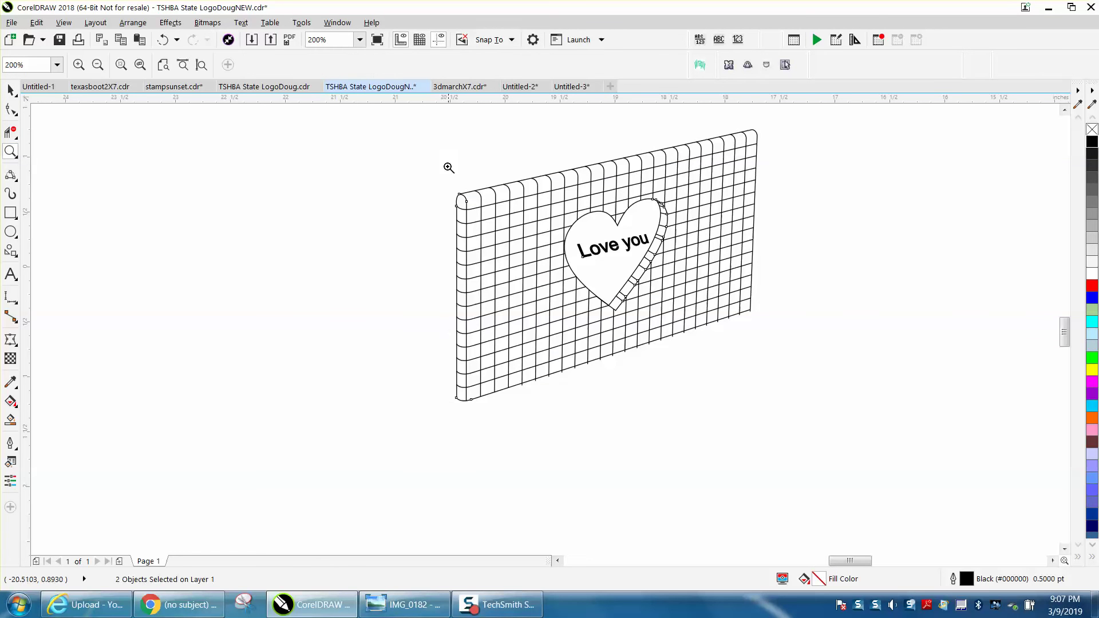
{"action": "left_click_drag", "start_coordinate": [420, 153], "coordinate": [922, 437]}
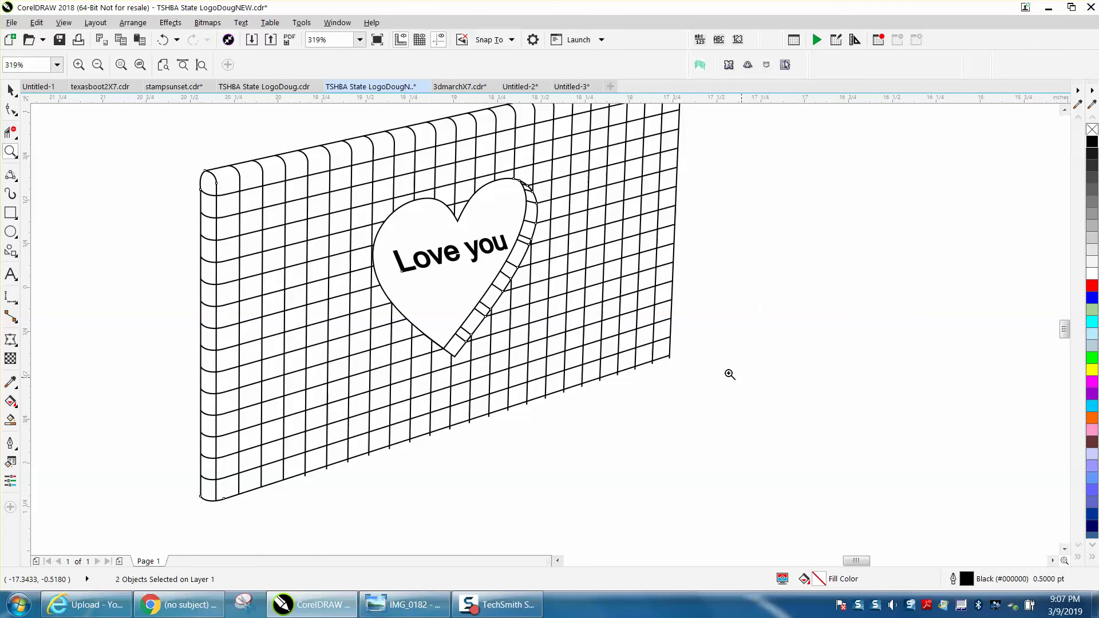
{"action": "left_click", "coordinate": [10, 90]}
{"action": "left_click", "coordinate": [42, 105]}
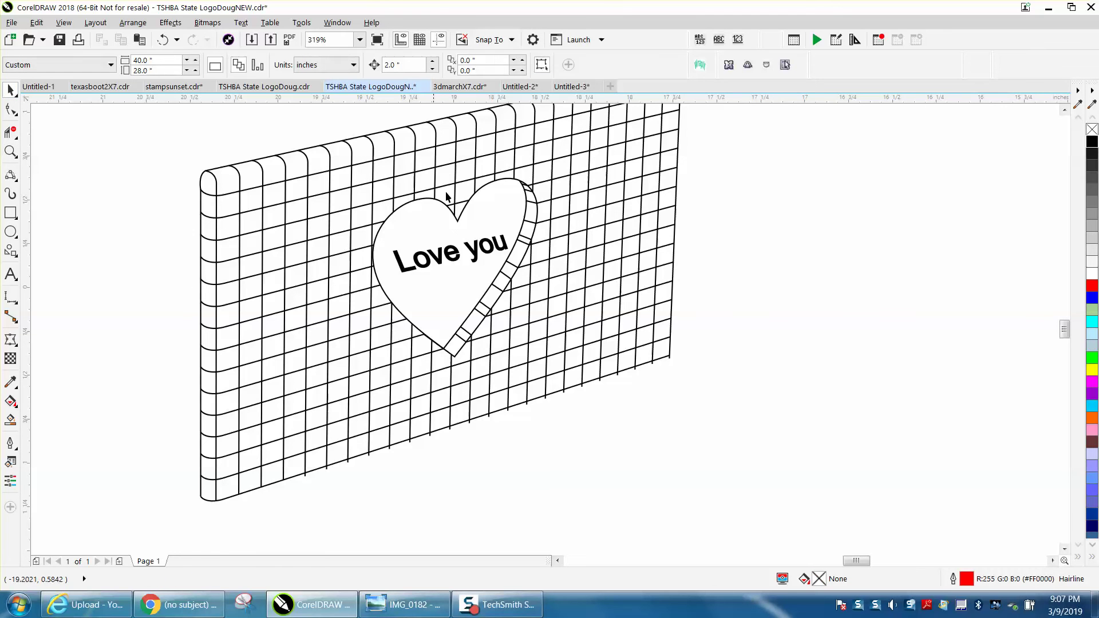
{"action": "left_click", "coordinate": [11, 152]}
{"action": "left_click_drag", "start_coordinate": [490, 194], "coordinate": [591, 227]}
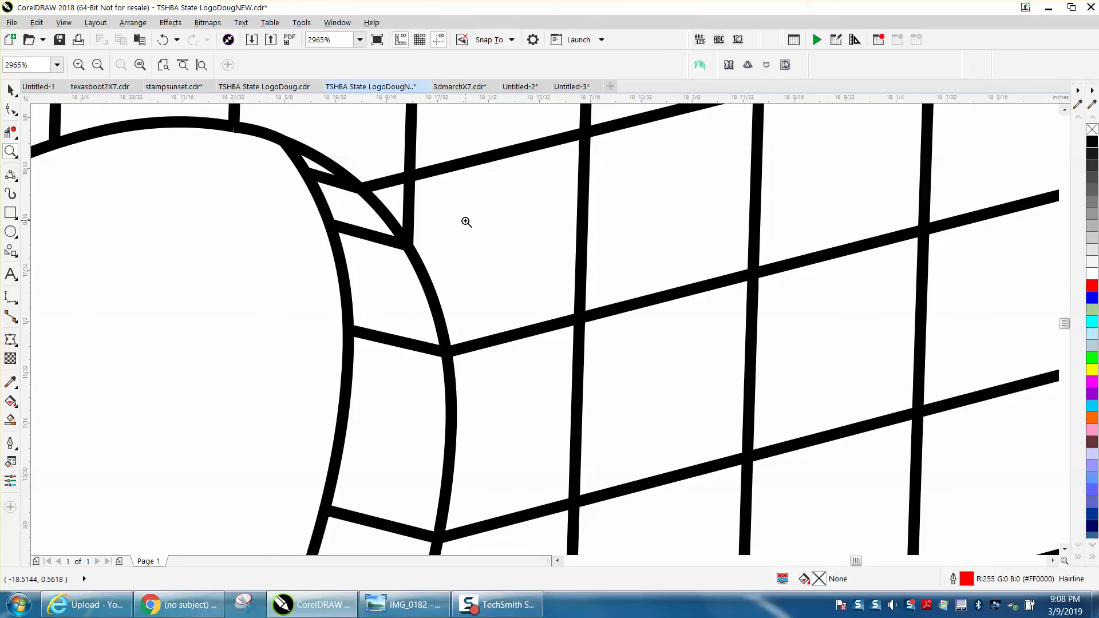
{"action": "scroll", "coordinate": [466, 221], "scroll_direction": "down", "scroll_amount": 1}
{"action": "scroll", "coordinate": [446, 220], "scroll_direction": "down", "scroll_amount": 2}
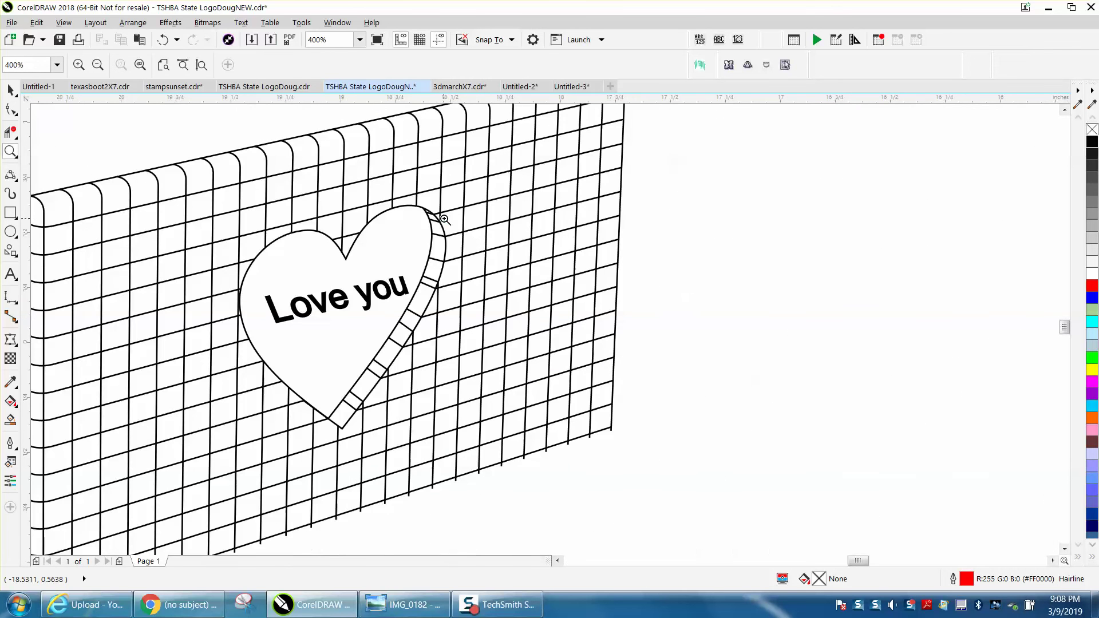
{"action": "scroll", "coordinate": [478, 291], "scroll_direction": "down", "scroll_amount": 1}
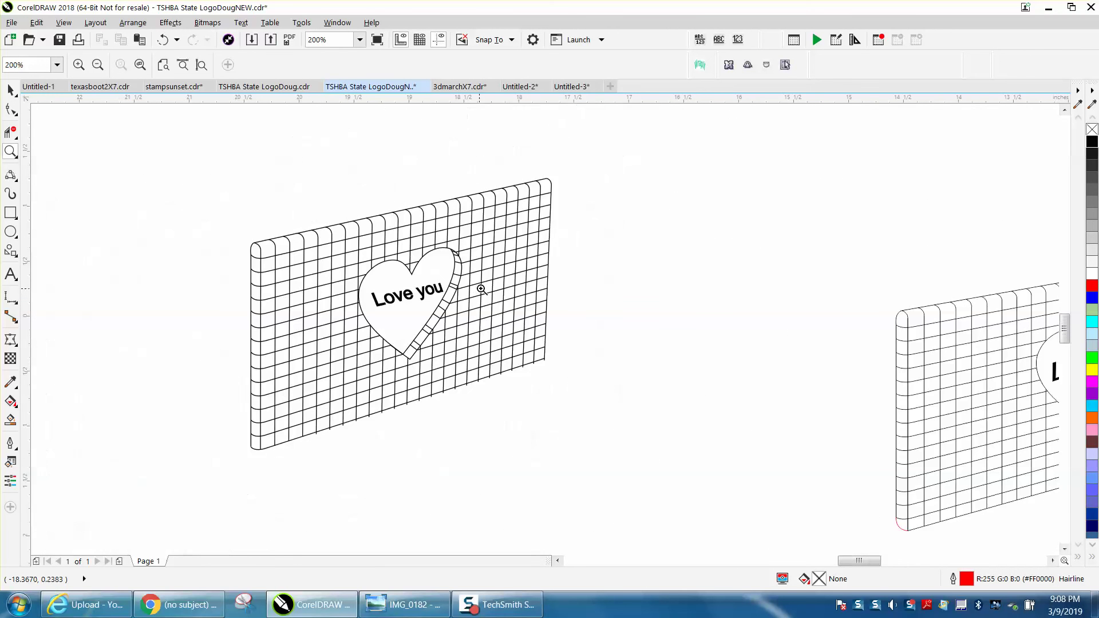